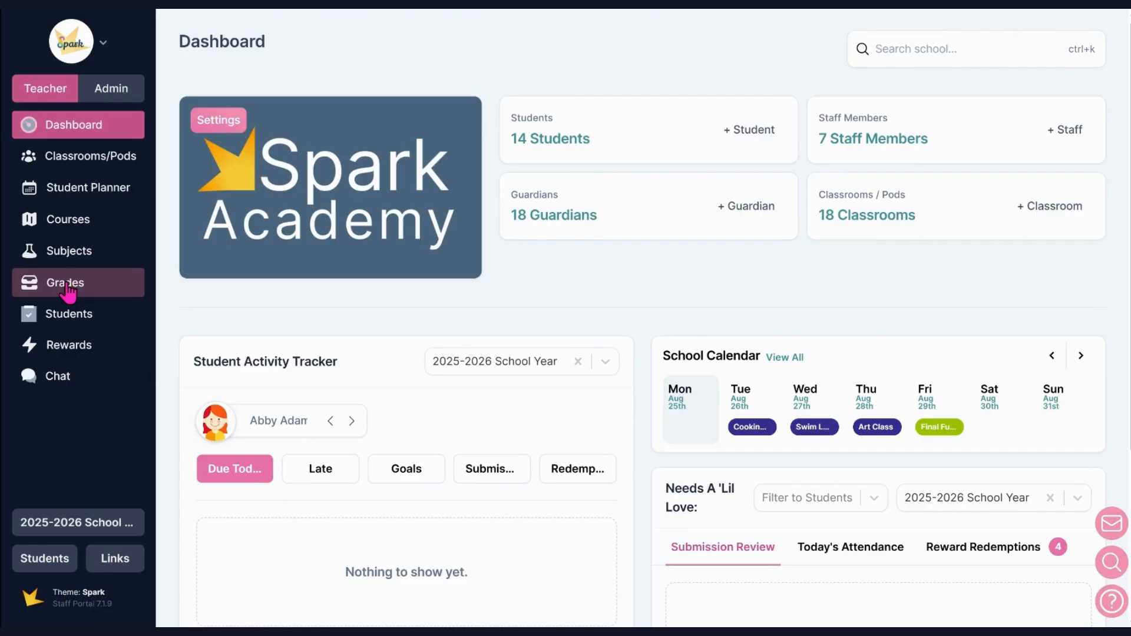
- Start a new grade record named Algebra 1 in the High School 2025-26 gradebook
{"action": "left_click", "coordinate": [66, 284]}
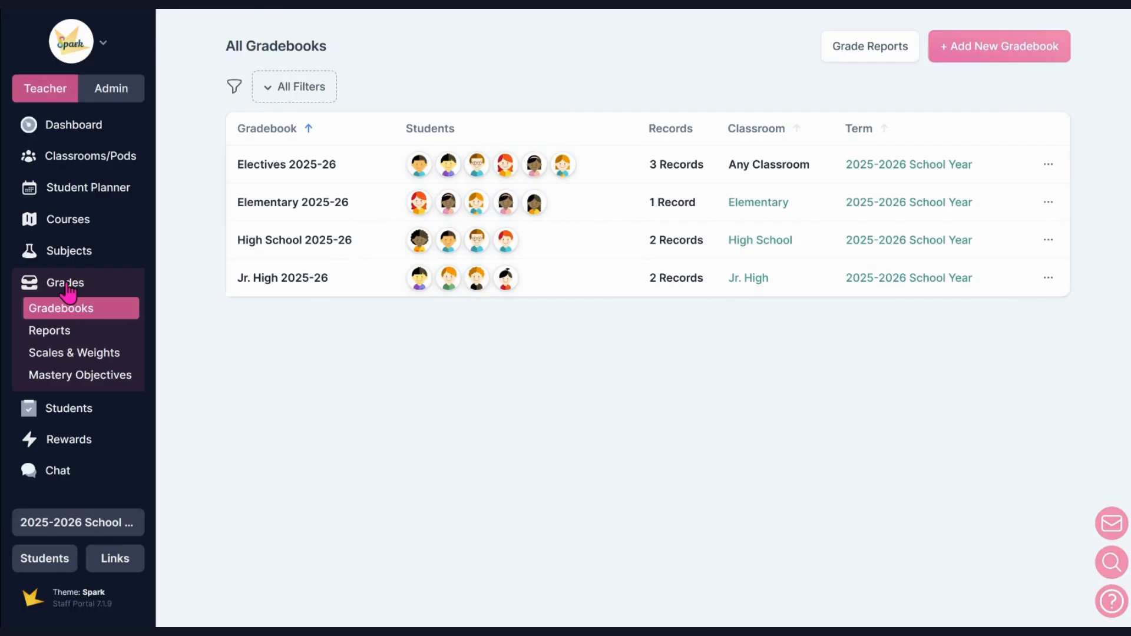
{"action": "left_click", "coordinate": [272, 241]}
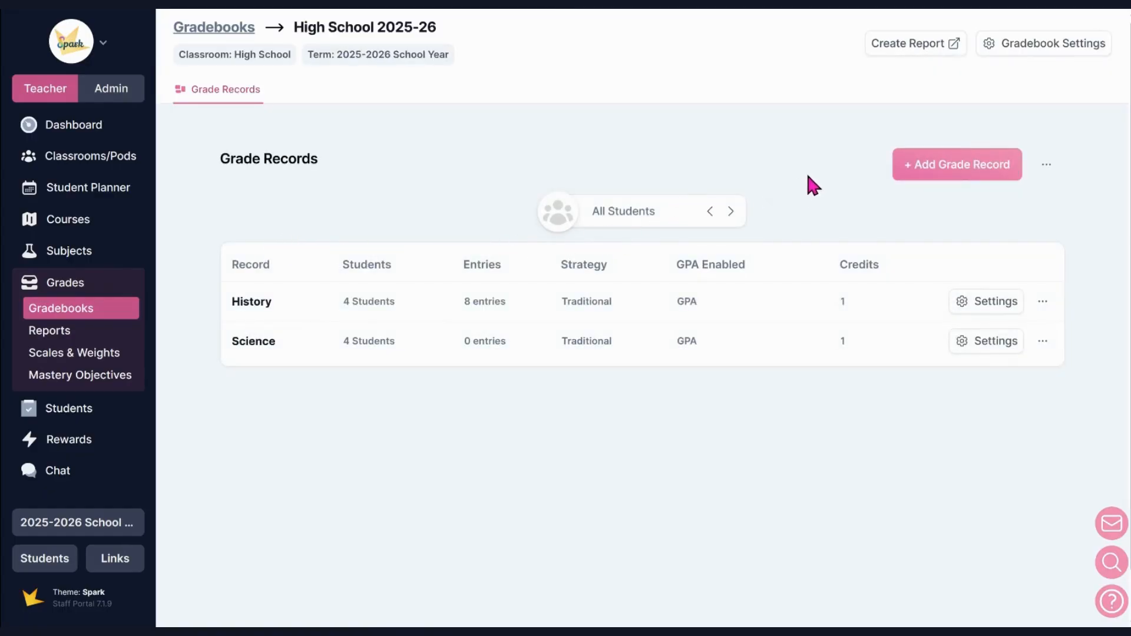
{"action": "left_click", "coordinate": [925, 171]}
{"action": "type", "text": "Al"}
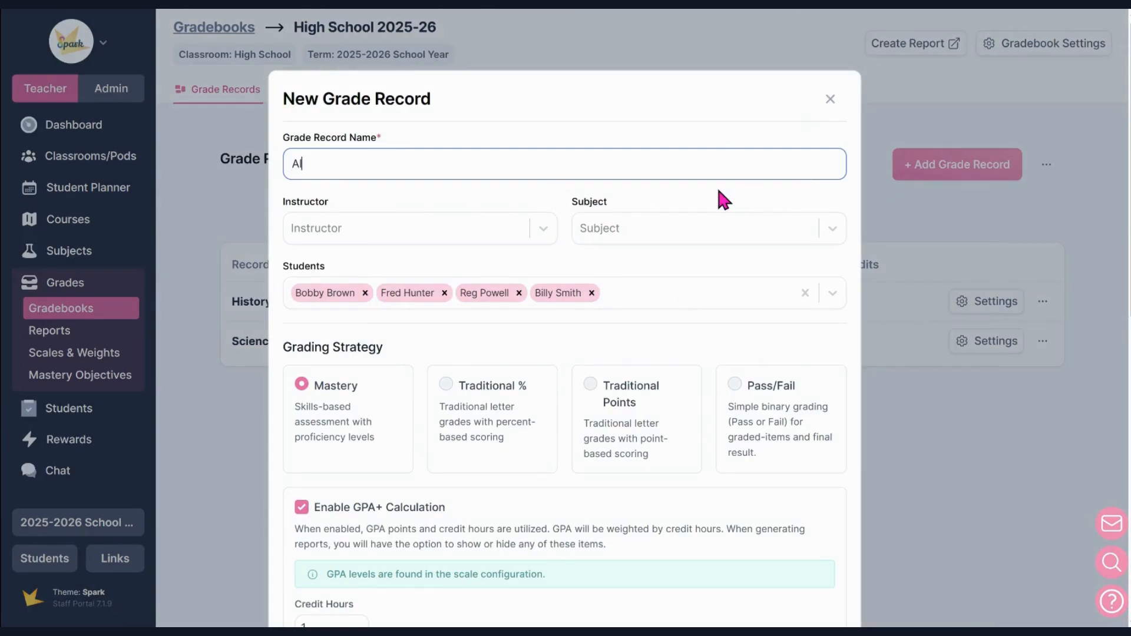
{"action": "type", "text": "gebra 1"}
- Assign the instructor to the new grade record and set its subject to Math
{"action": "left_click", "coordinate": [542, 228]}
{"action": "left_click", "coordinate": [497, 410]}
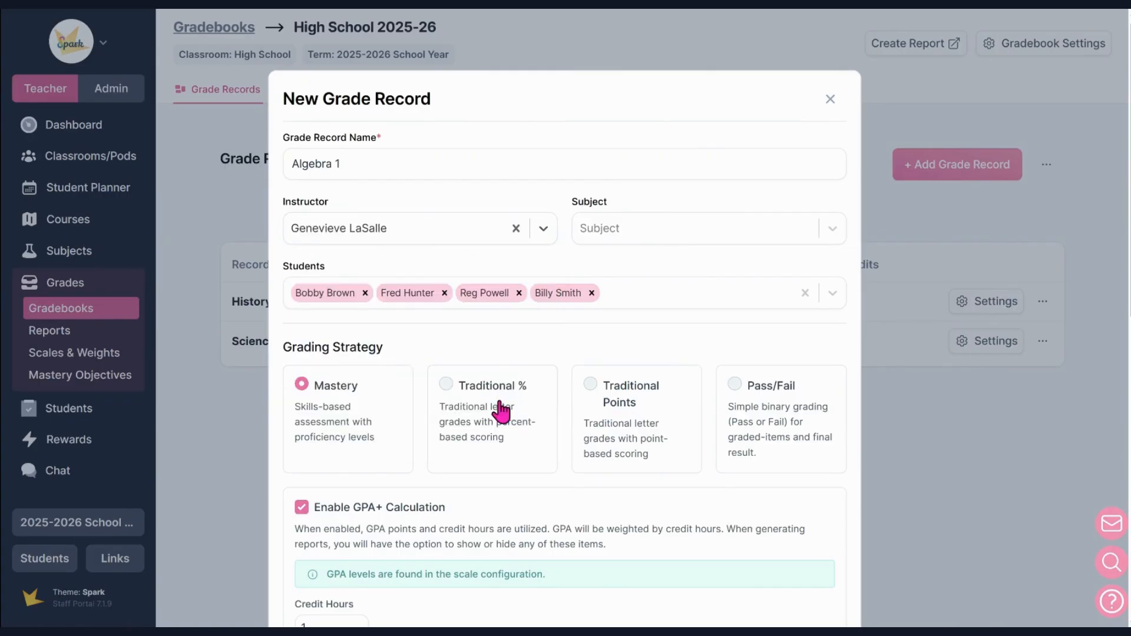
{"action": "left_click", "coordinate": [715, 236]}
{"action": "scroll", "coordinate": [716, 330], "scroll_direction": "down", "scroll_amount": 3}
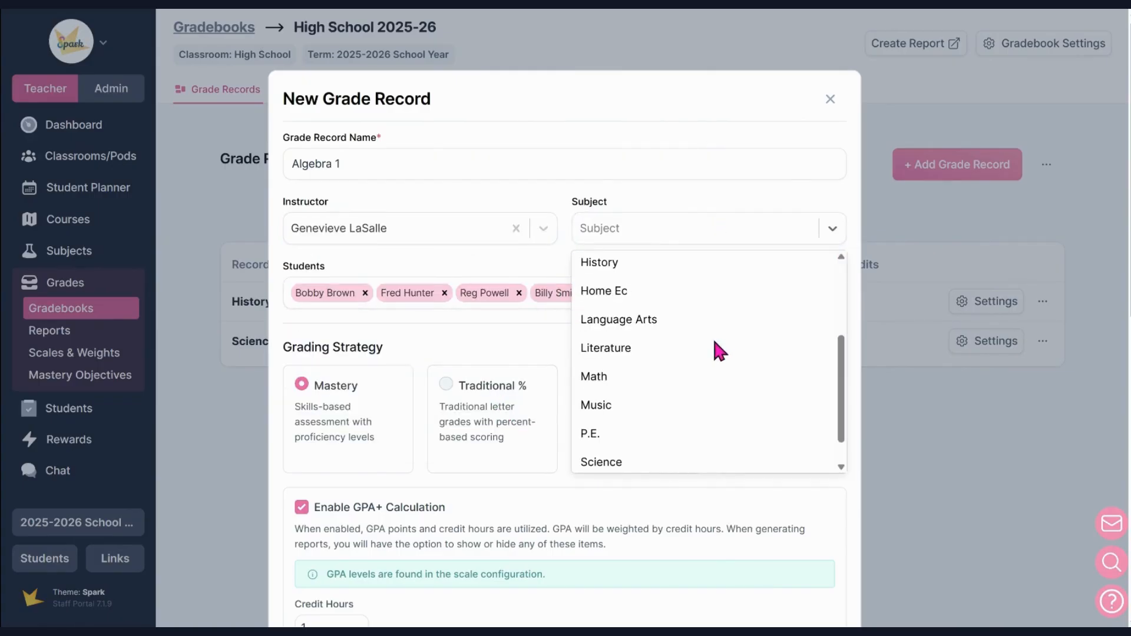
{"action": "left_click", "coordinate": [692, 372]}
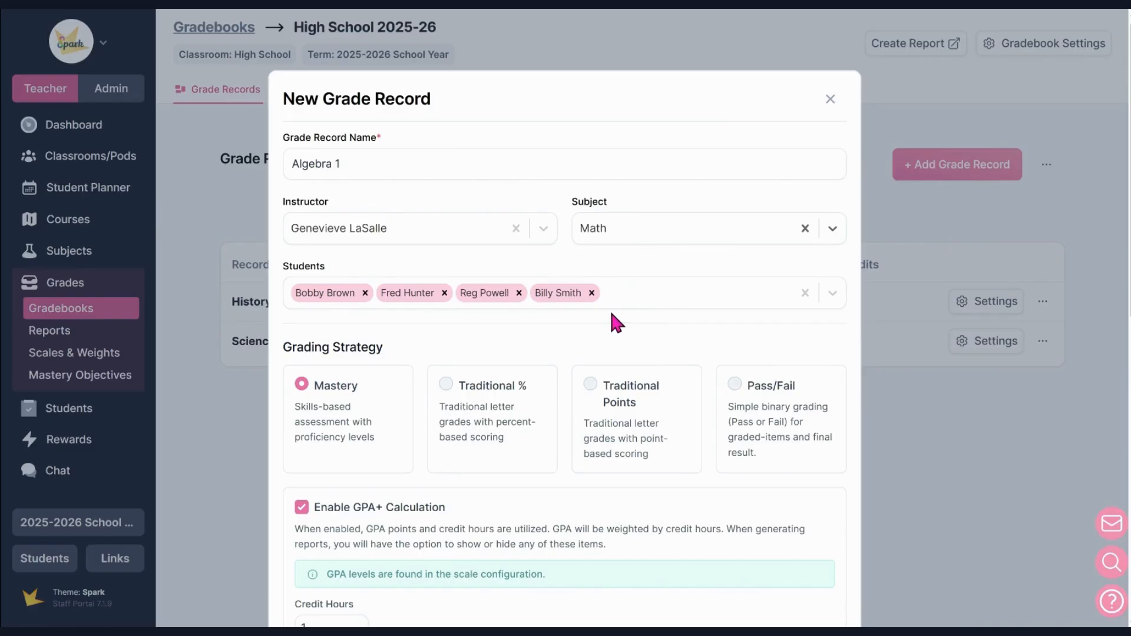
- Try the Traditional % and Traditional Points grading strategies and review the point-based scale settings
{"action": "scroll", "coordinate": [521, 380], "scroll_direction": "down", "scroll_amount": 1}
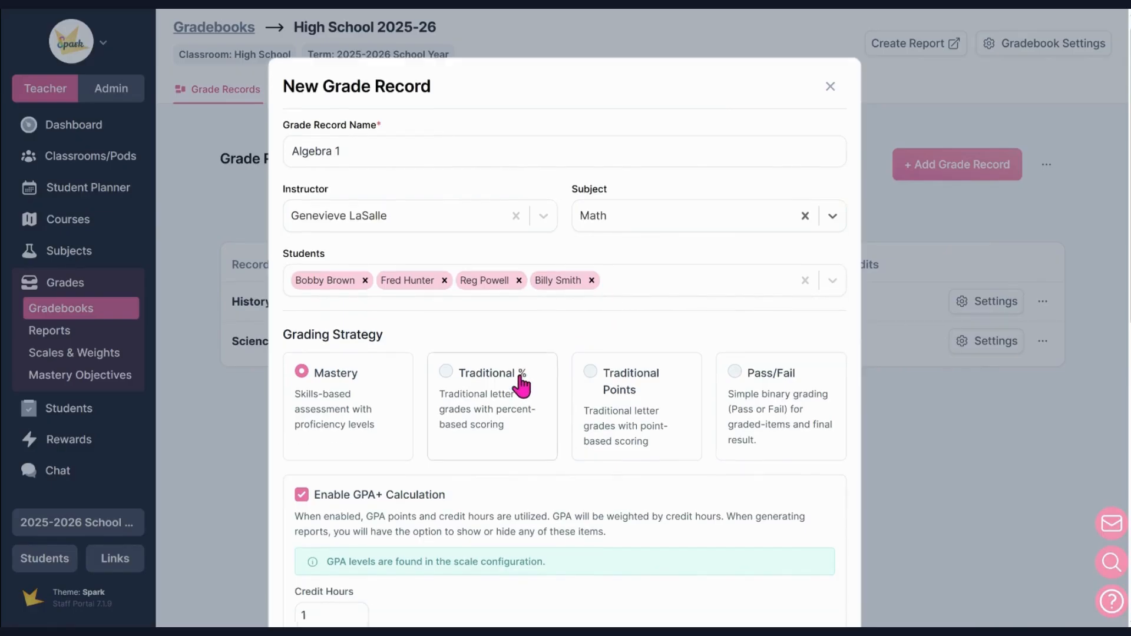
{"action": "scroll", "coordinate": [521, 383], "scroll_direction": "down", "scroll_amount": 4}
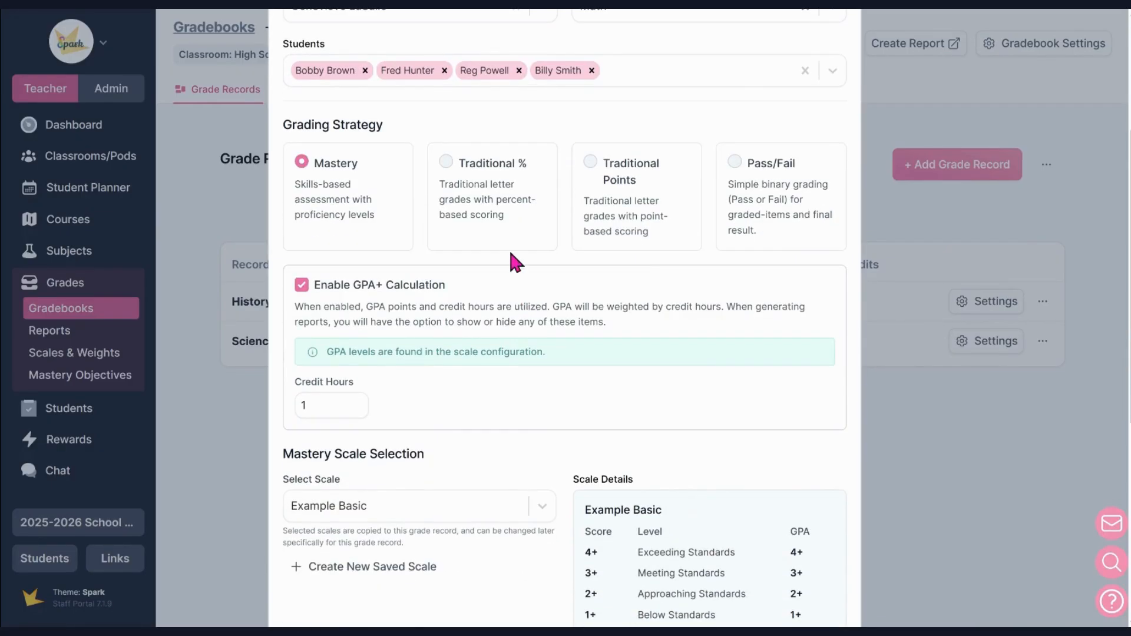
{"action": "left_click", "coordinate": [497, 185]}
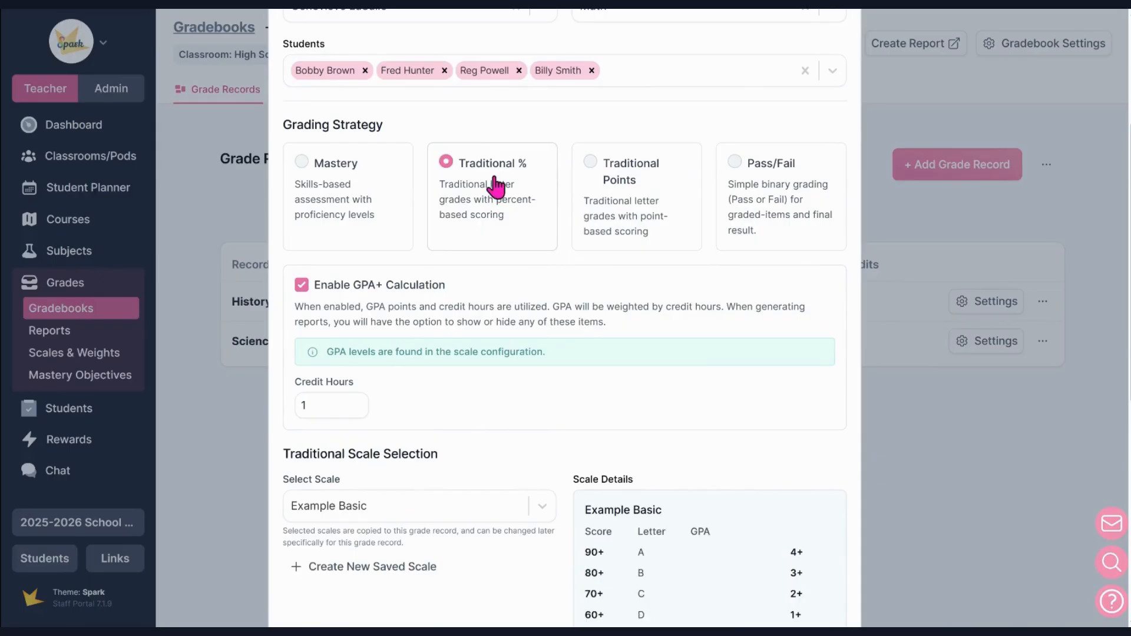
{"action": "left_click", "coordinate": [633, 189]}
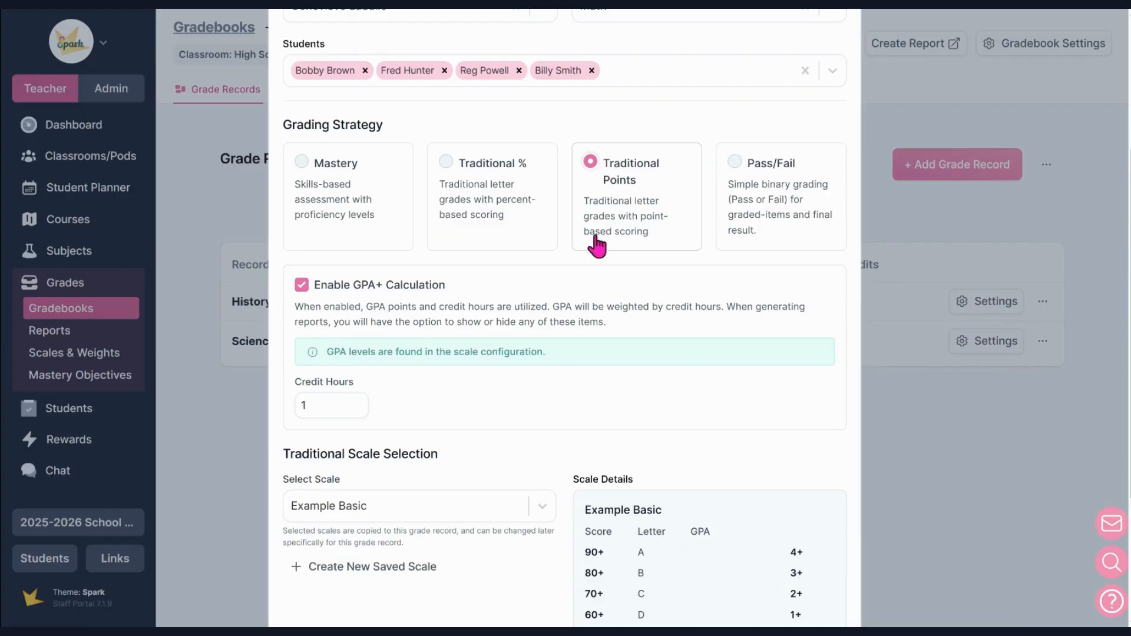
{"action": "scroll", "coordinate": [586, 255], "scroll_direction": "down", "scroll_amount": 1}
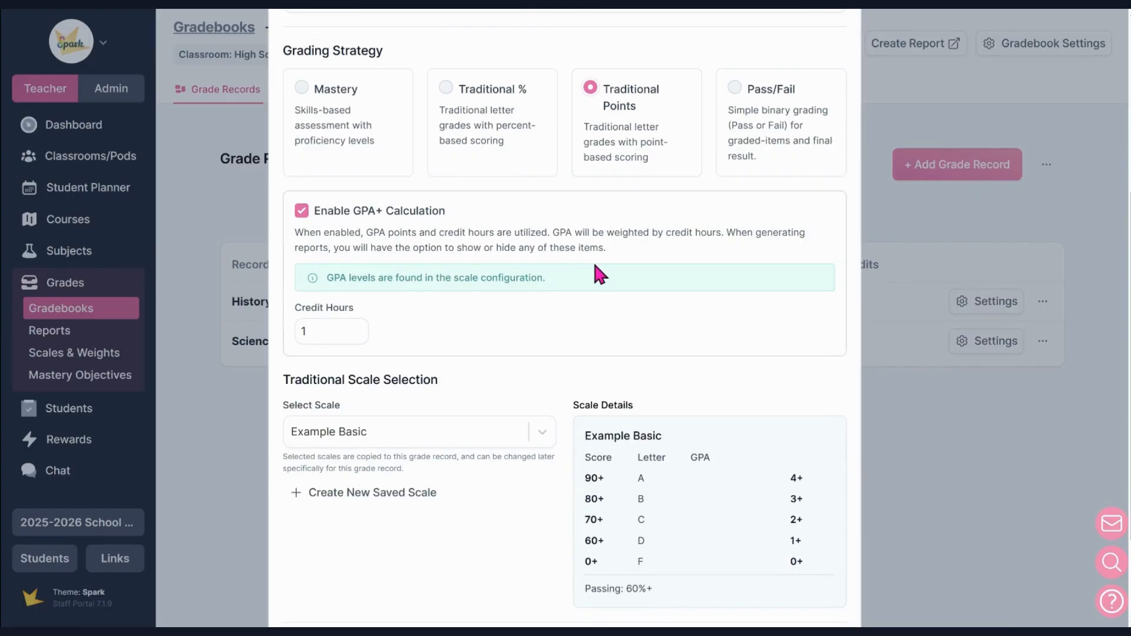
{"action": "scroll", "coordinate": [624, 366], "scroll_direction": "down", "scroll_amount": 1}
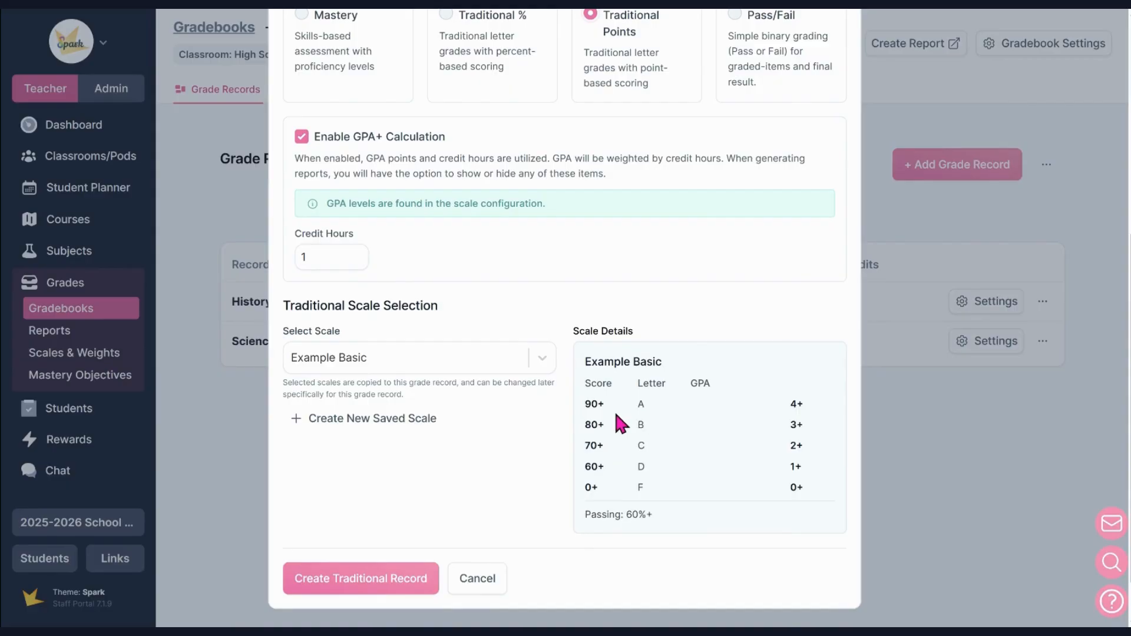
{"action": "scroll", "coordinate": [513, 44], "scroll_direction": "up", "scroll_amount": 1}
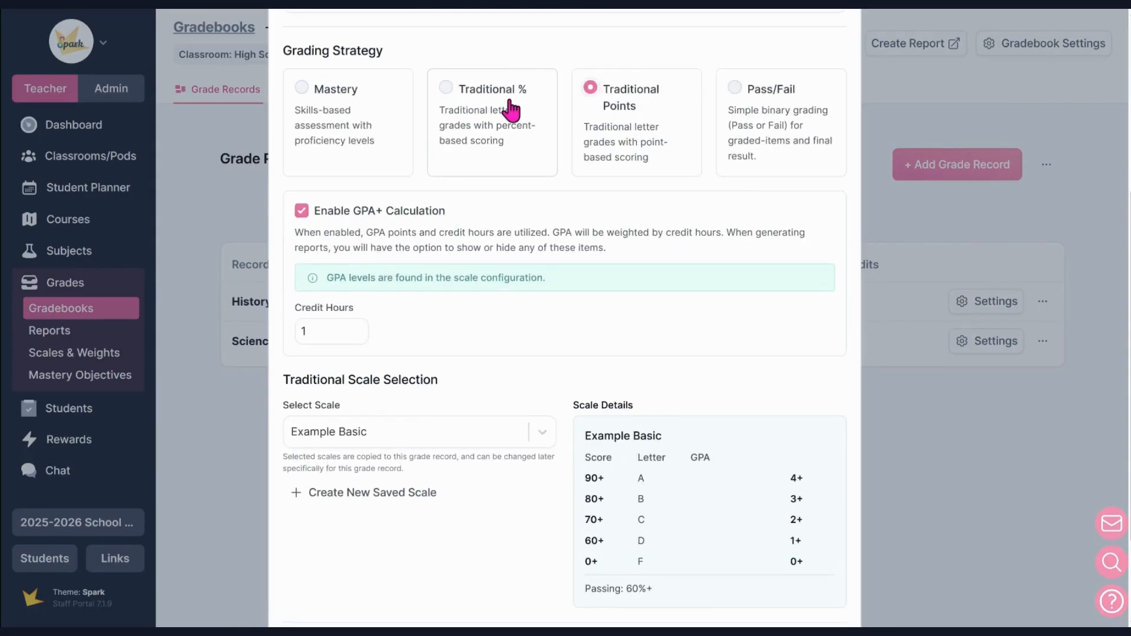
- Set the grading strategy to Traditional % and review its scale and category weights
{"action": "left_click", "coordinate": [510, 106]}
{"action": "scroll", "coordinate": [526, 236], "scroll_direction": "down", "scroll_amount": 3}
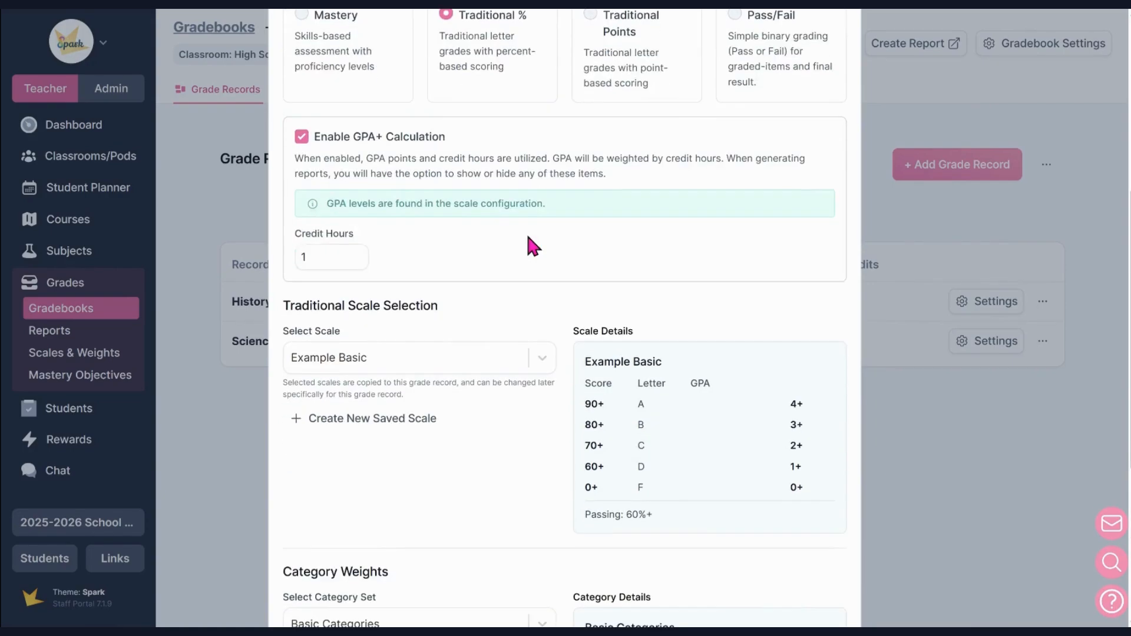
{"action": "scroll", "coordinate": [524, 243], "scroll_direction": "down", "scroll_amount": 2}
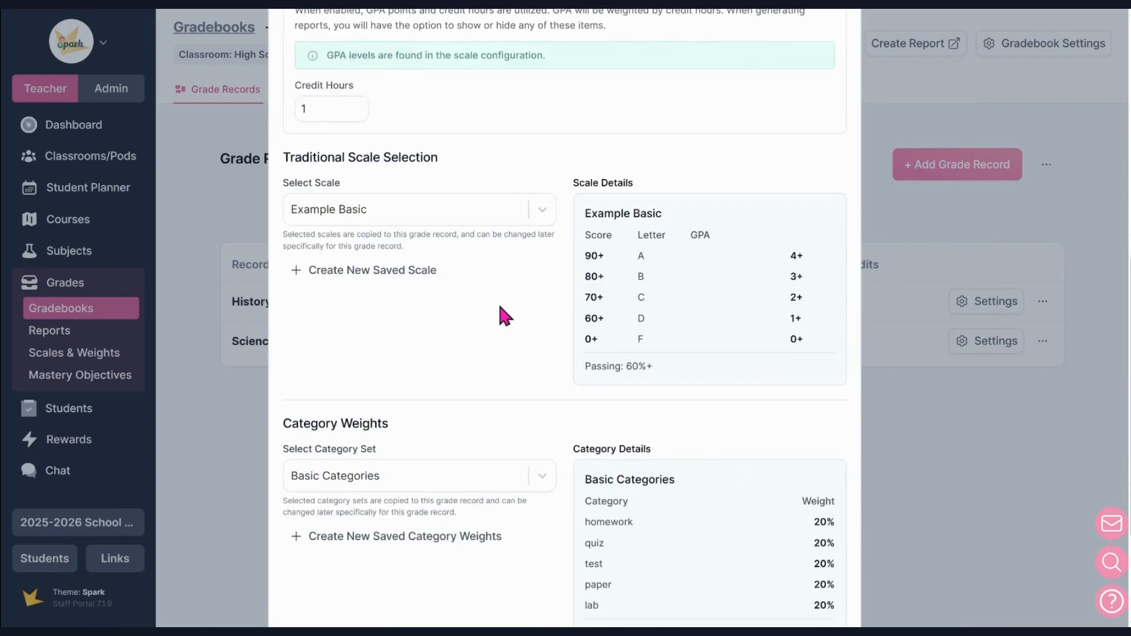
{"action": "scroll", "coordinate": [497, 324], "scroll_direction": "down", "scroll_amount": 2}
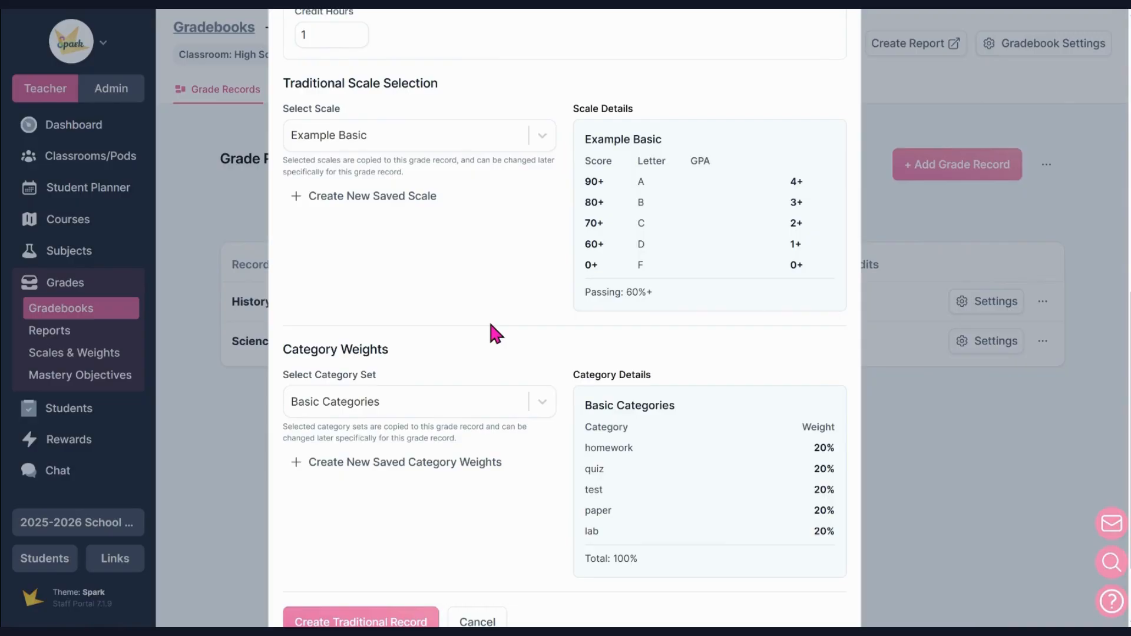
{"action": "scroll", "coordinate": [645, 406], "scroll_direction": "down", "scroll_amount": 2}
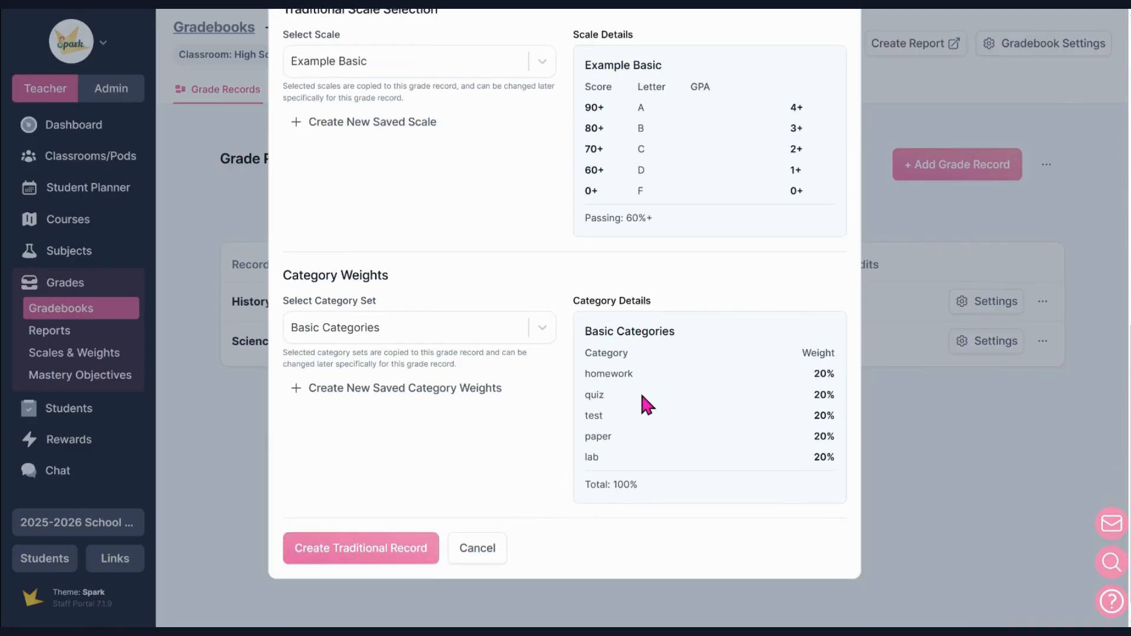
{"action": "scroll", "coordinate": [645, 400], "scroll_direction": "up", "scroll_amount": 10}
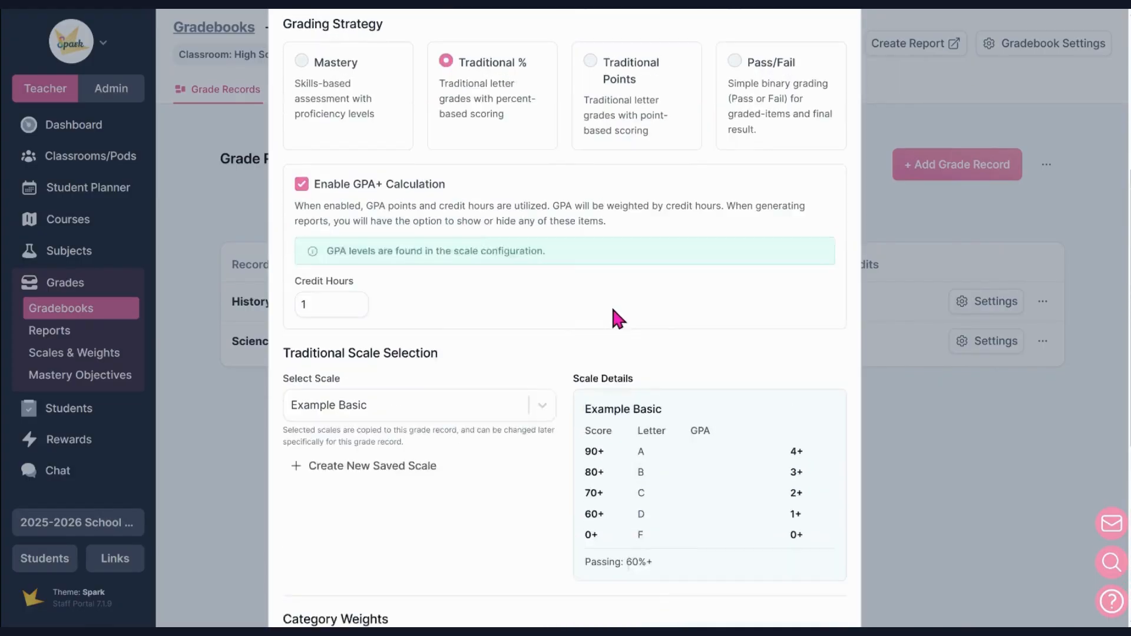
- Switch the grading strategy to Traditional Points to compare its settings and return it to Traditional %
{"action": "left_click", "coordinate": [656, 144]}
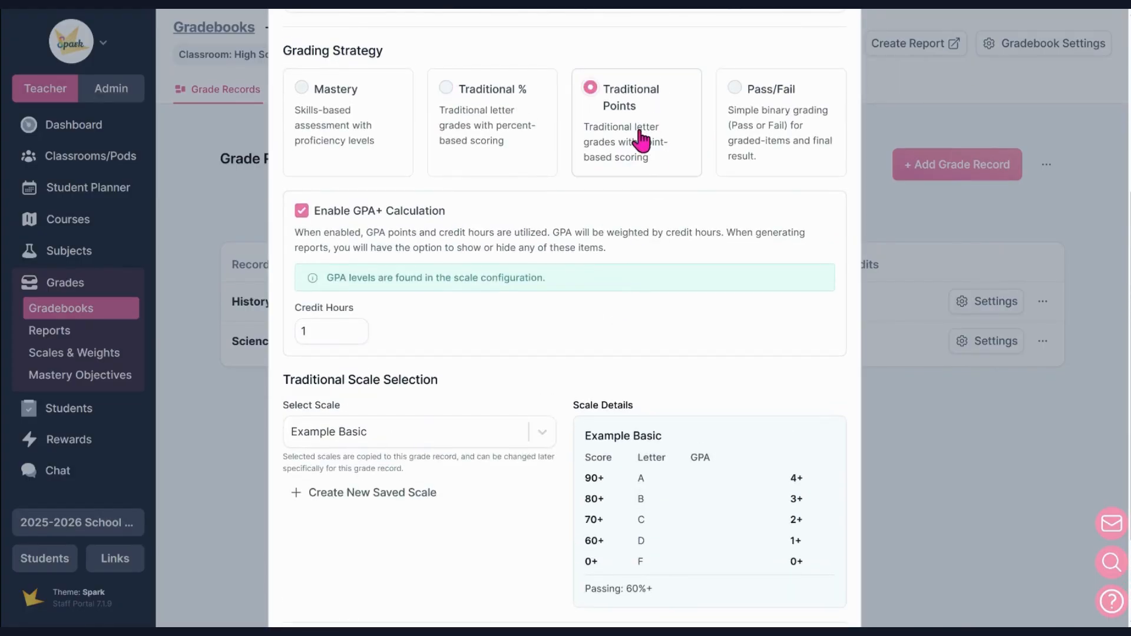
{"action": "scroll", "coordinate": [548, 268], "scroll_direction": "down", "scroll_amount": 2}
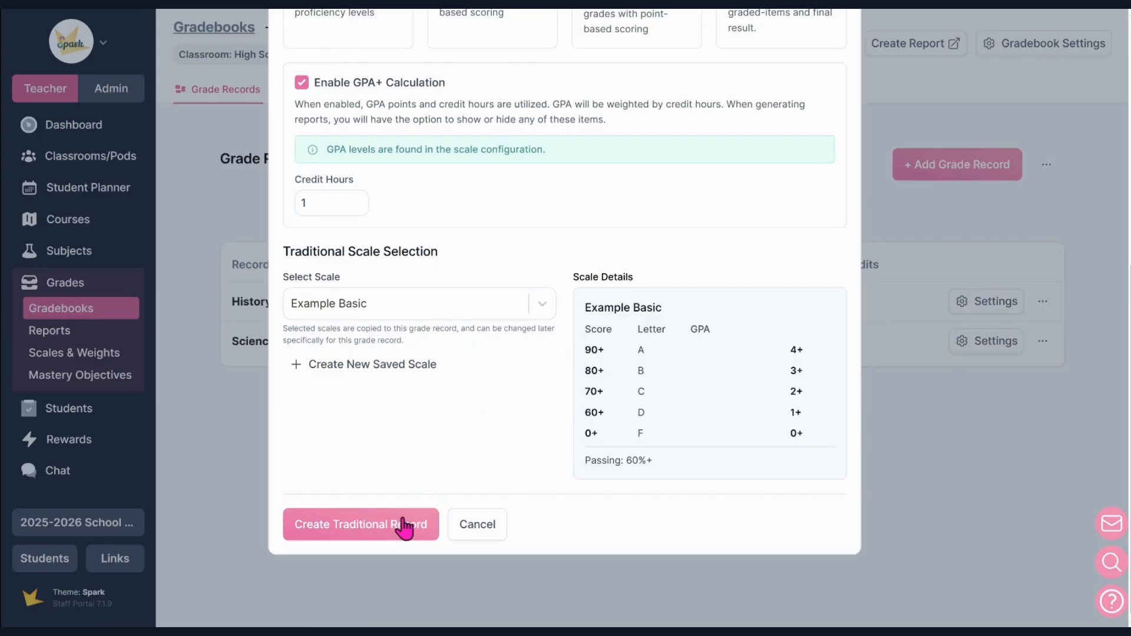
{"action": "scroll", "coordinate": [484, 420], "scroll_direction": "up", "scroll_amount": 2}
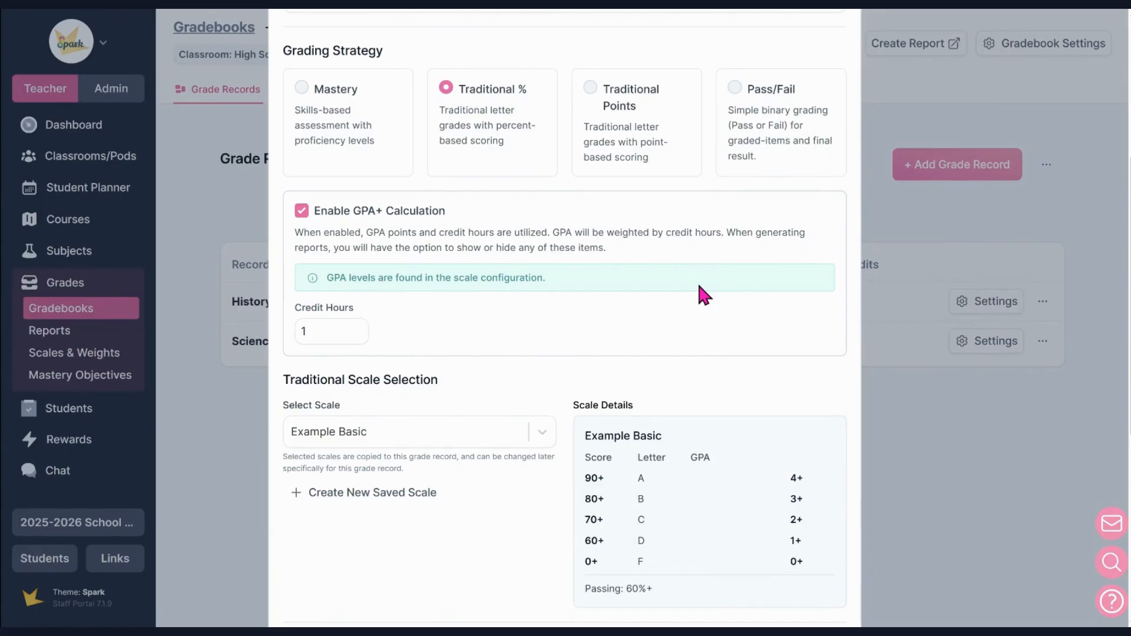
- Create a new saved traditional scale named Algebra 1 for the grade record, keeping the default thresholds
{"action": "scroll", "coordinate": [465, 318], "scroll_direction": "down", "scroll_amount": 1}
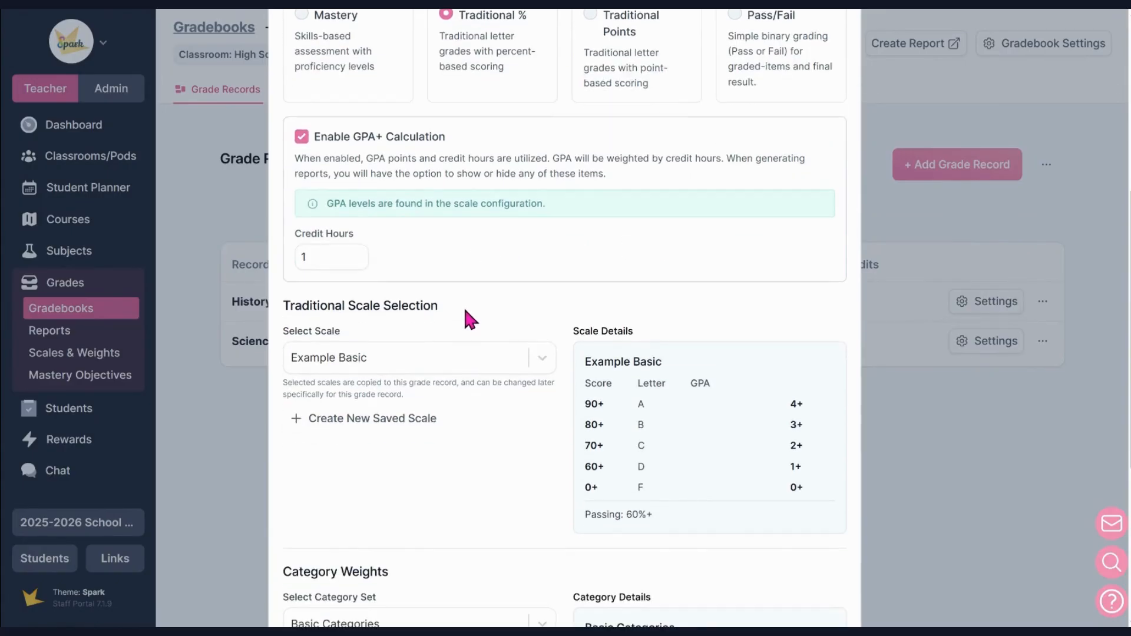
{"action": "left_click", "coordinate": [462, 362]}
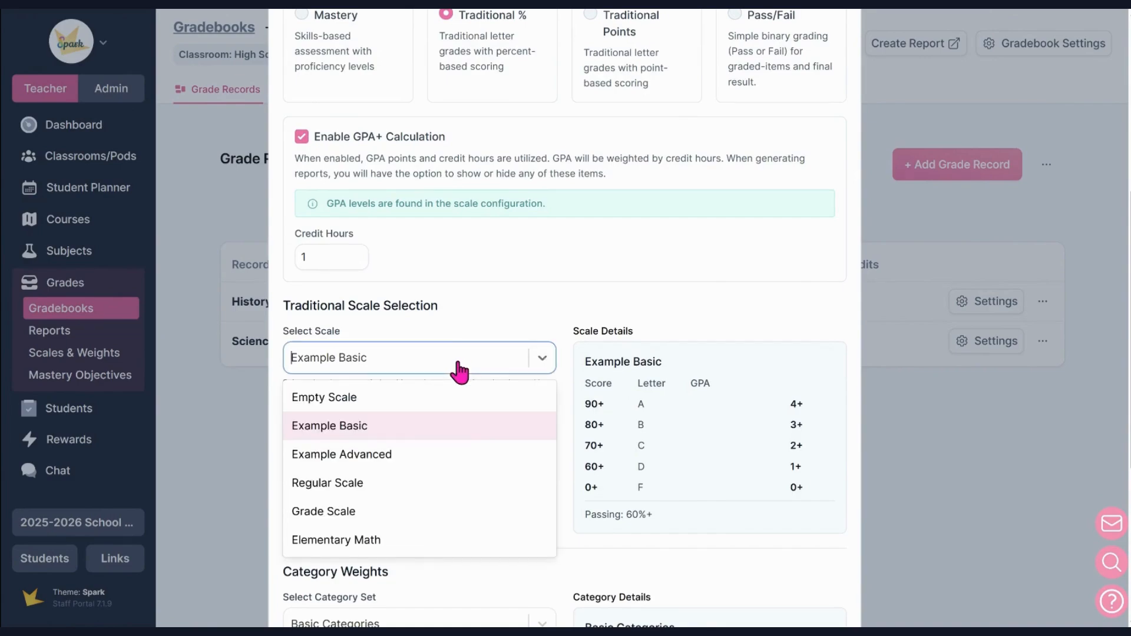
{"action": "left_click", "coordinate": [458, 369]}
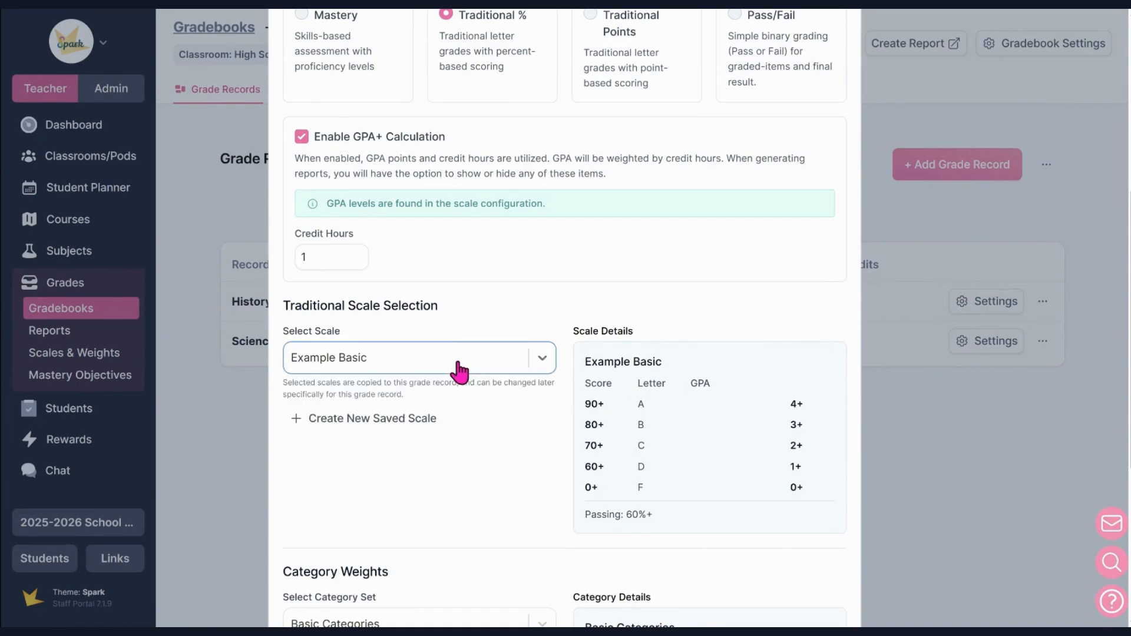
{"action": "left_click", "coordinate": [409, 423]}
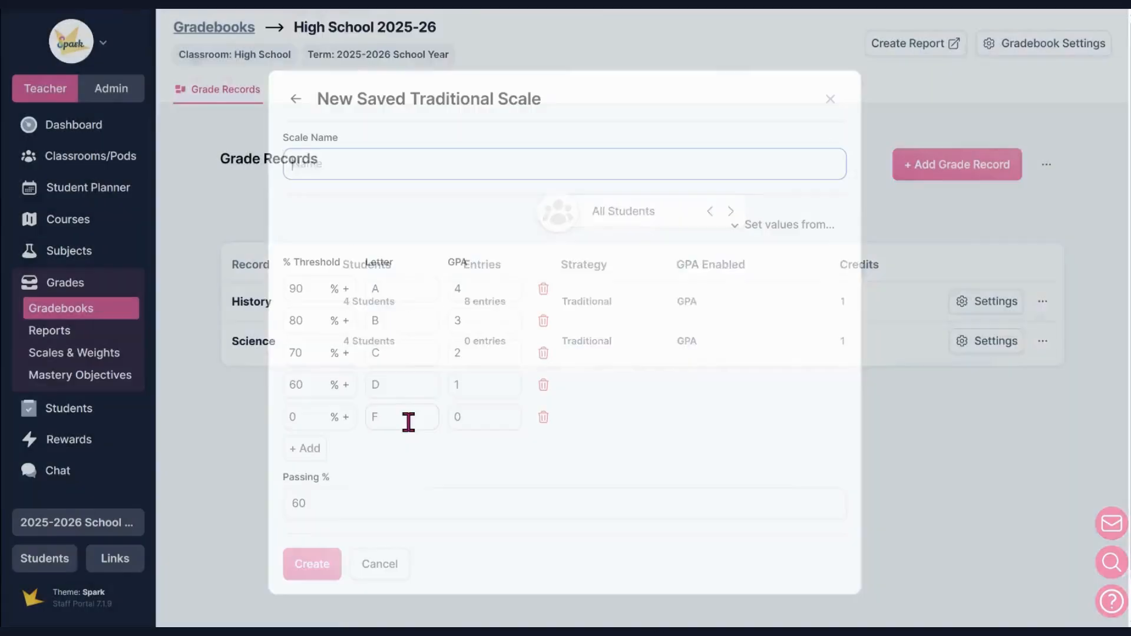
{"action": "type", "text": "Al"}
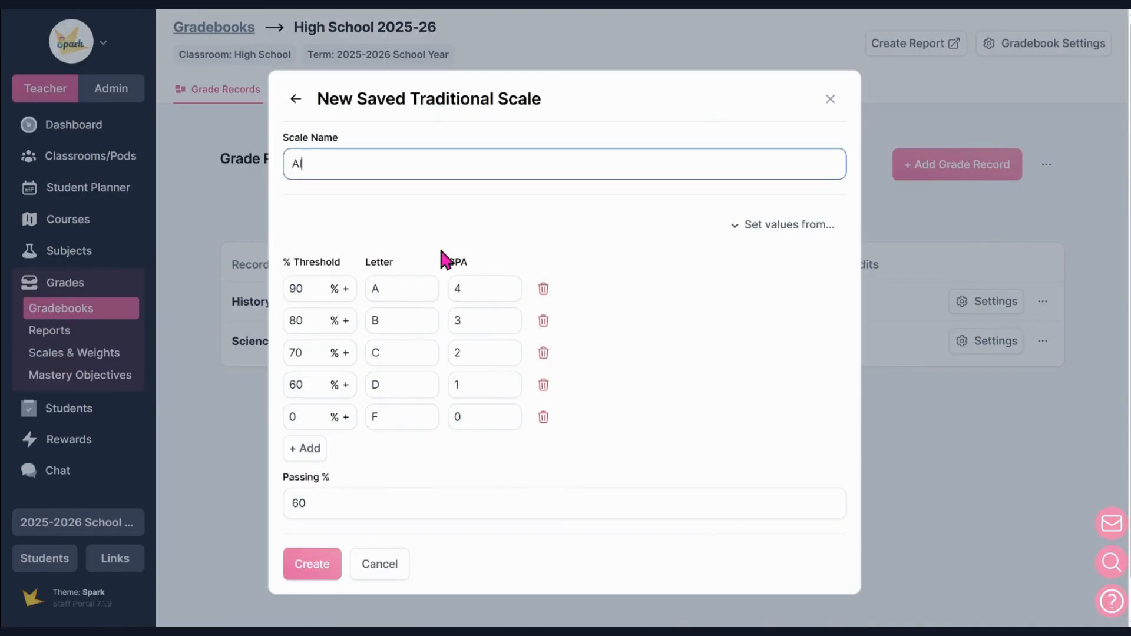
{"action": "type", "text": "gebra 1"}
{"action": "left_click", "coordinate": [323, 570]}
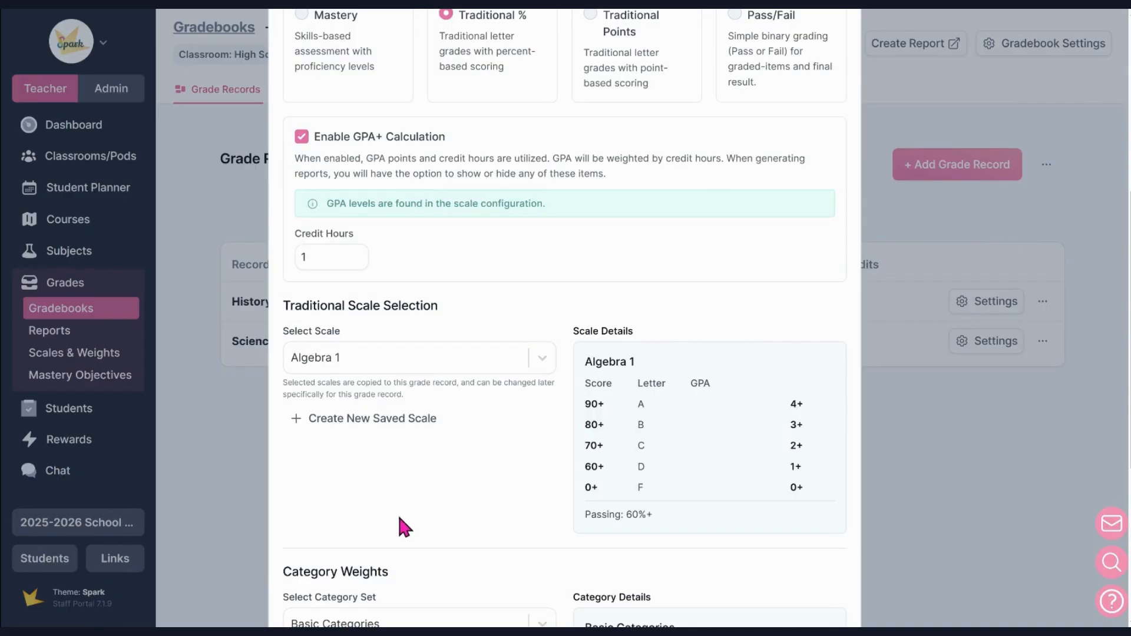
- Create the traditional grade record with the Basic Categories weights
{"action": "scroll", "coordinate": [450, 474], "scroll_direction": "down", "scroll_amount": 4}
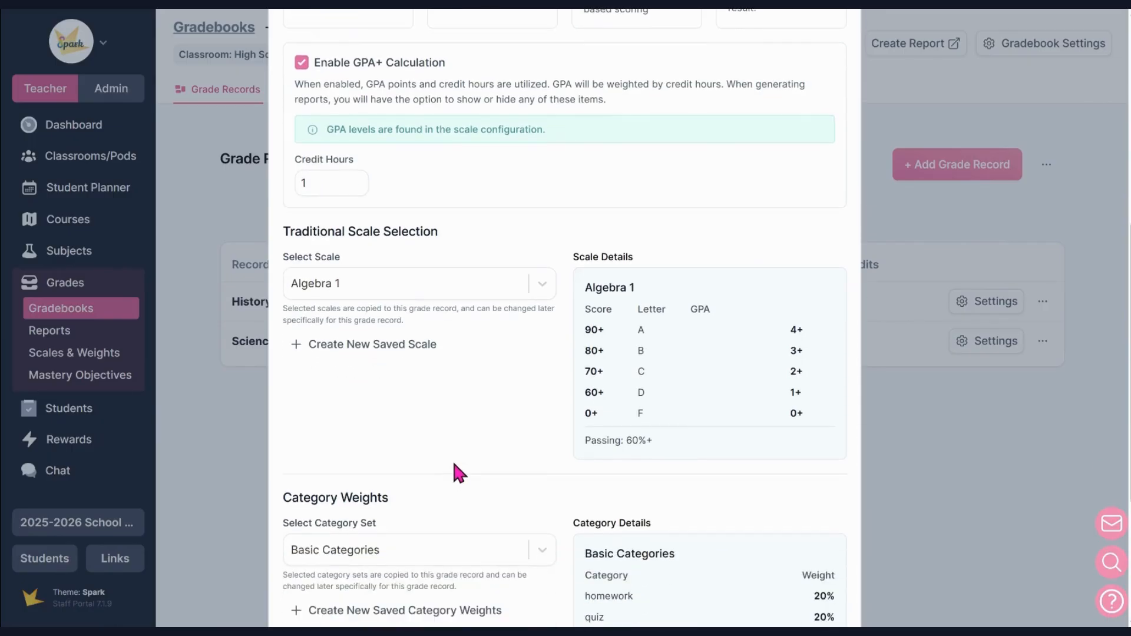
{"action": "scroll", "coordinate": [457, 471], "scroll_direction": "down", "scroll_amount": 2}
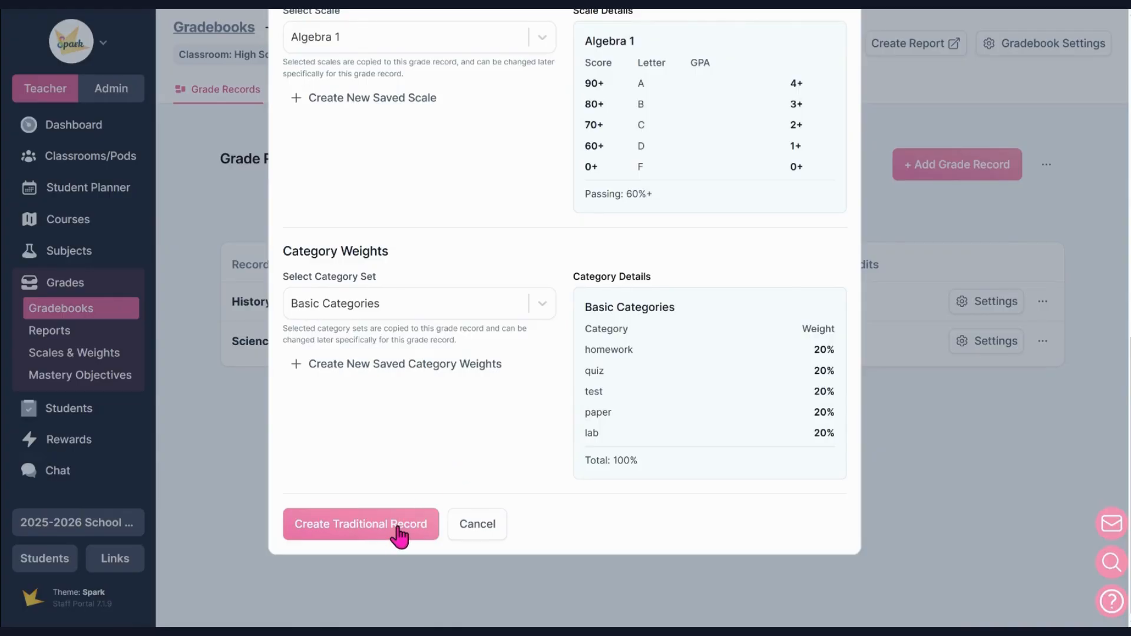
{"action": "left_click", "coordinate": [399, 529]}
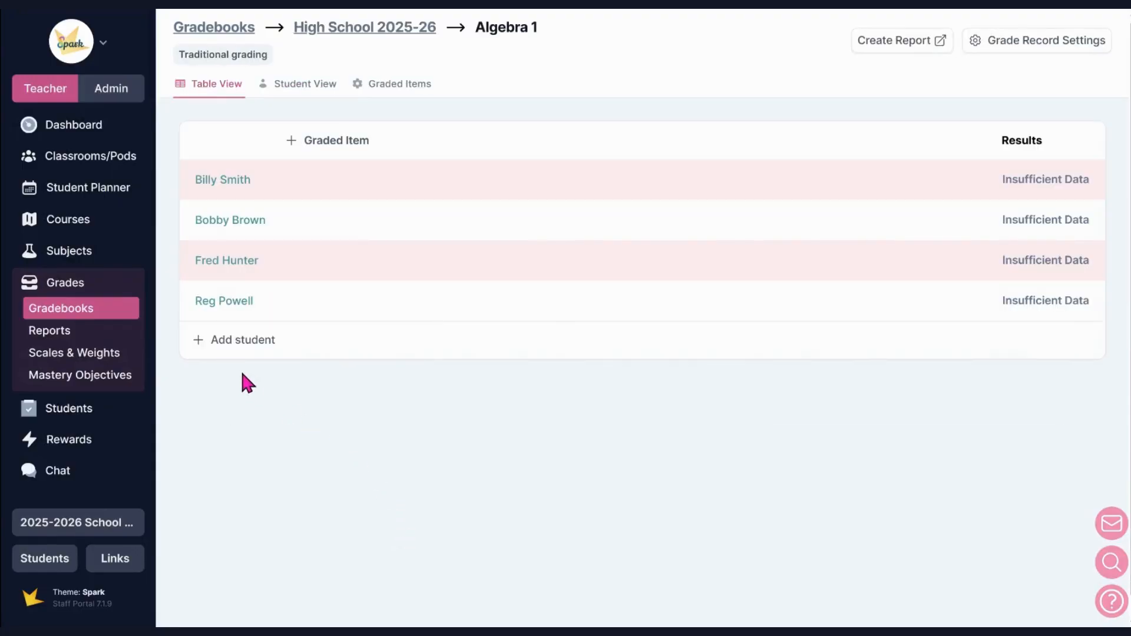
- In the saved scales and weights, set the Algebra 1 traditional scale's passing percentage to 55 and update it
{"action": "left_click", "coordinate": [112, 357]}
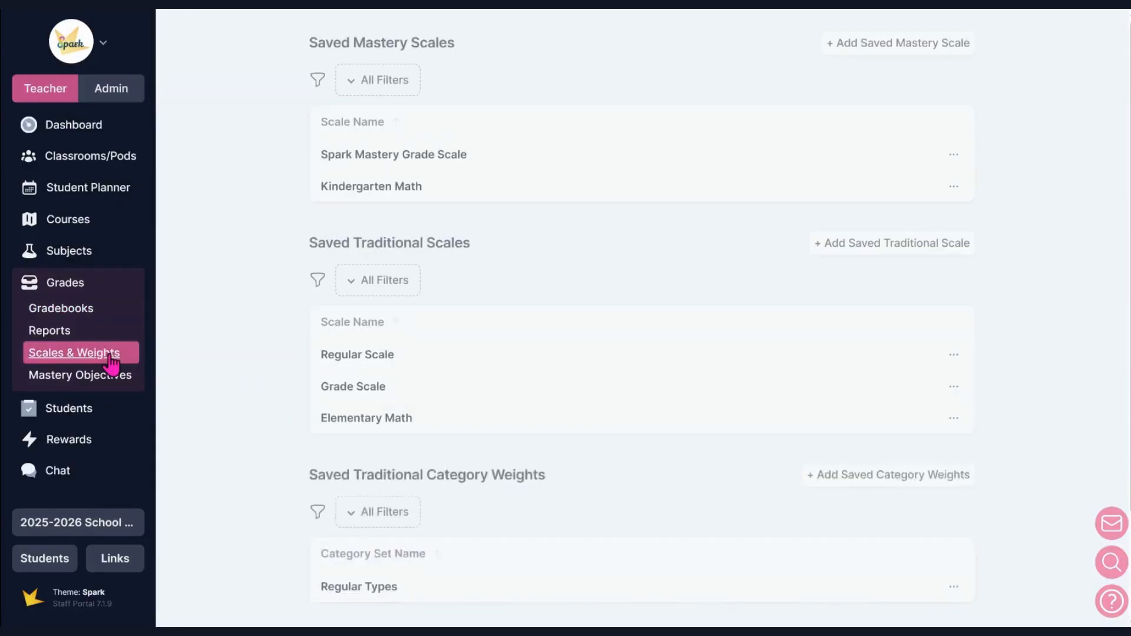
{"action": "left_click", "coordinate": [884, 253]}
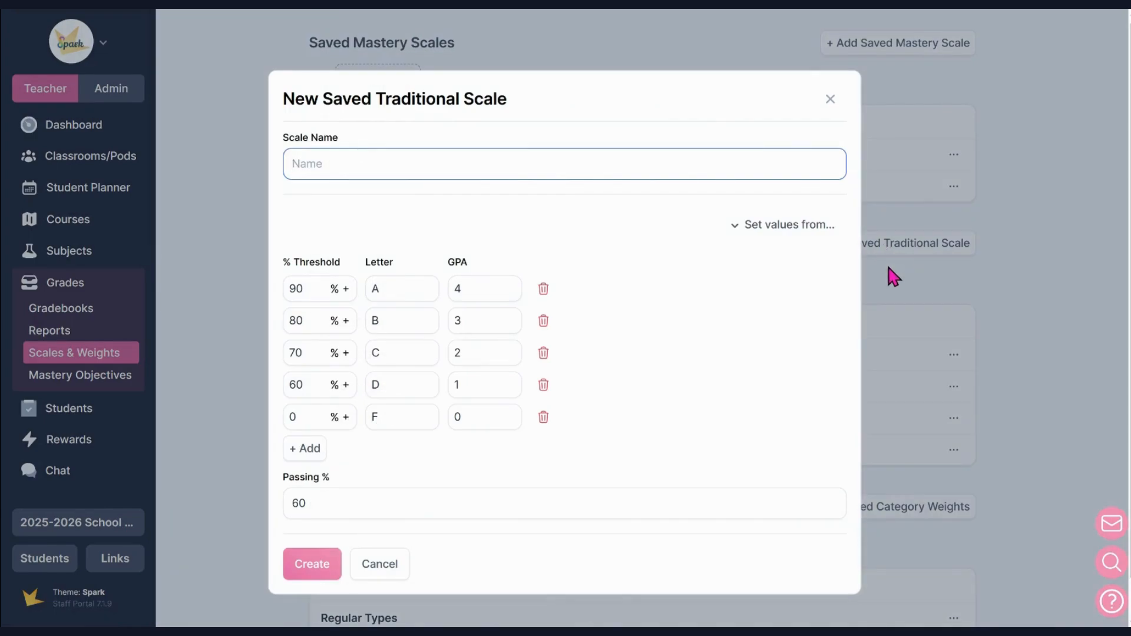
{"action": "left_click", "coordinate": [831, 101]}
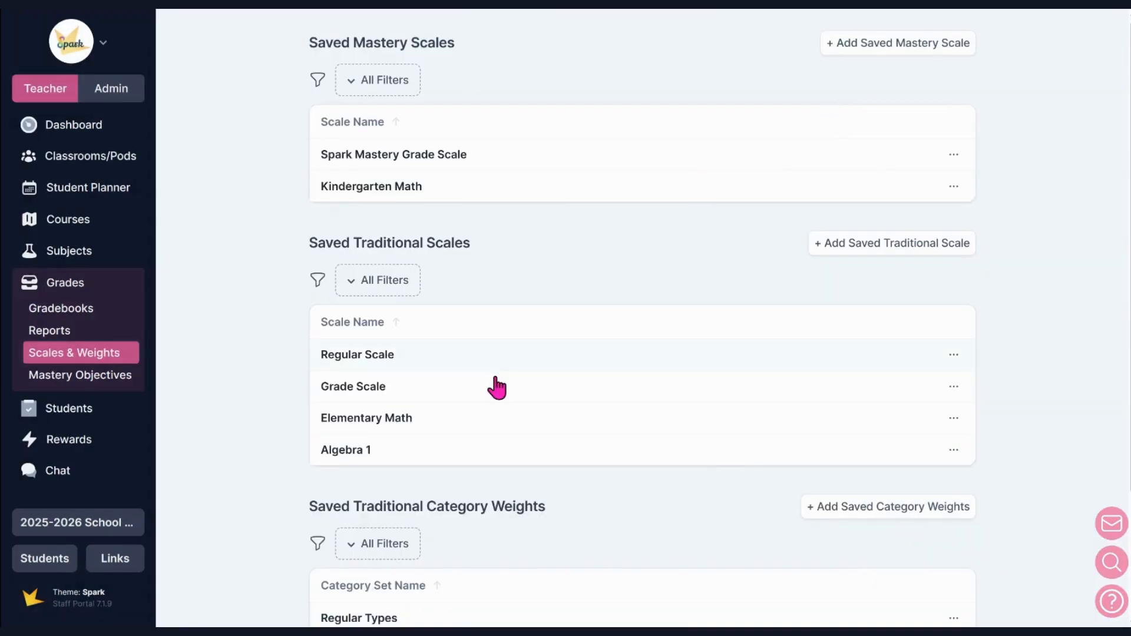
{"action": "left_click", "coordinate": [469, 448]}
{"action": "double_click", "coordinate": [298, 502]}
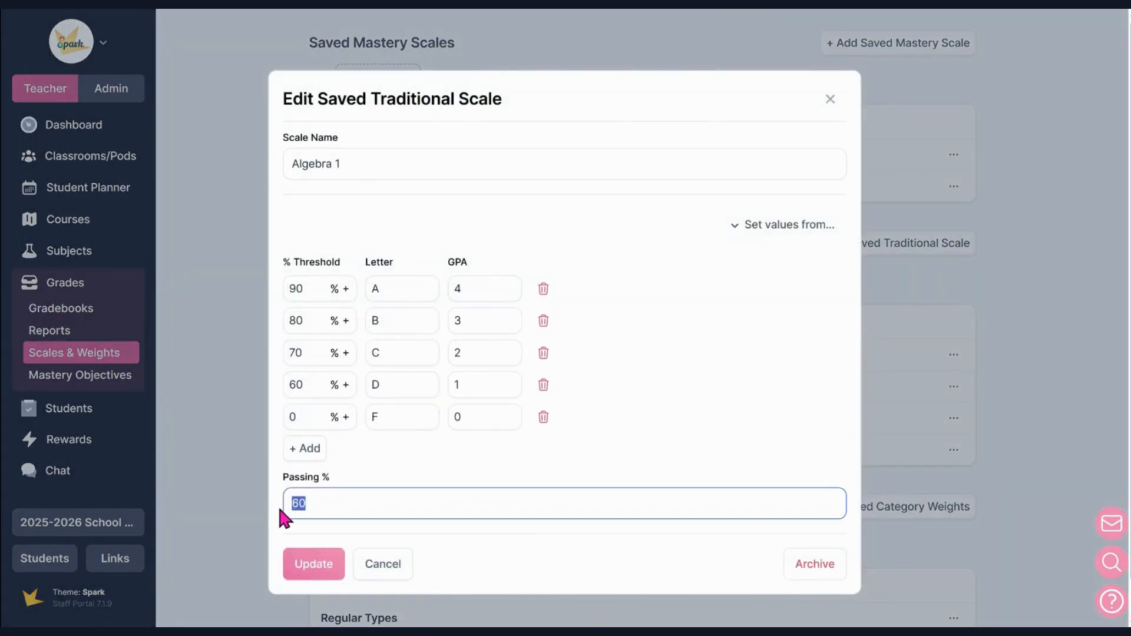
{"action": "type", "text": "55"}
{"action": "left_click", "coordinate": [306, 564]}
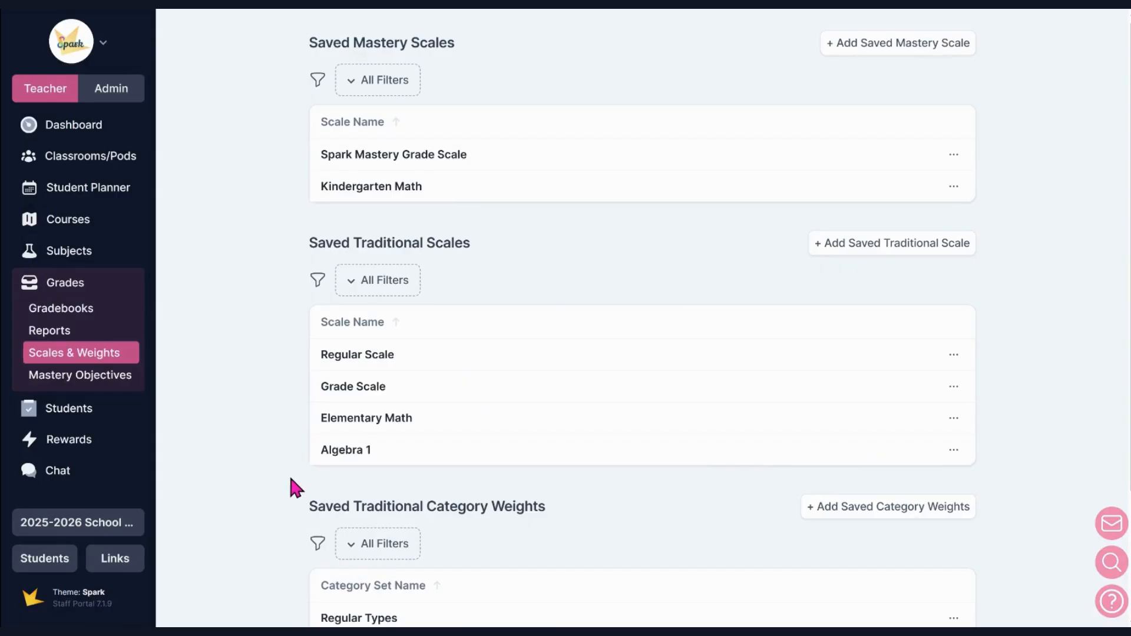
- Open the grading scale settings of the Algebra 1 grade record in the High School 2025-26 gradebook
{"action": "left_click", "coordinate": [69, 311]}
{"action": "left_click", "coordinate": [286, 244]}
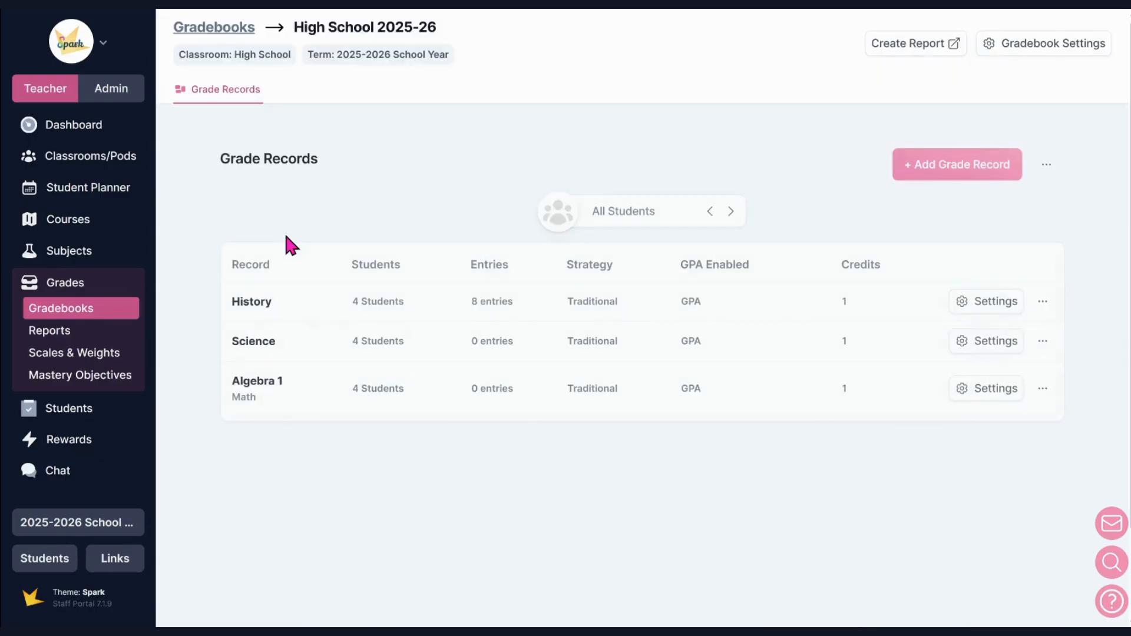
{"action": "left_click", "coordinate": [301, 402]}
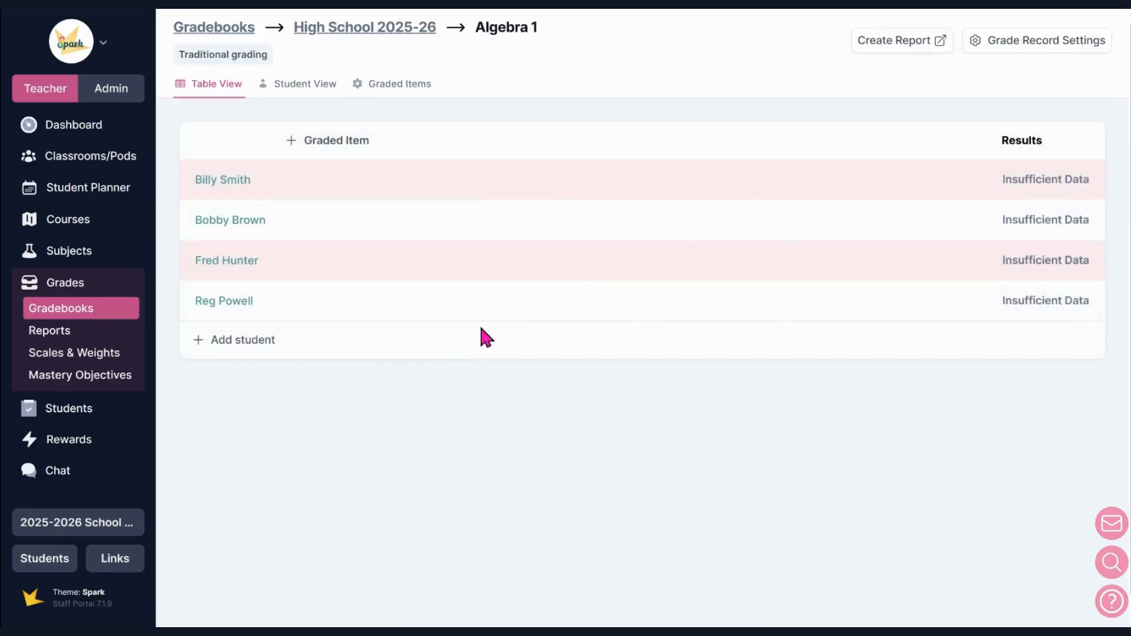
{"action": "left_click", "coordinate": [1069, 42]}
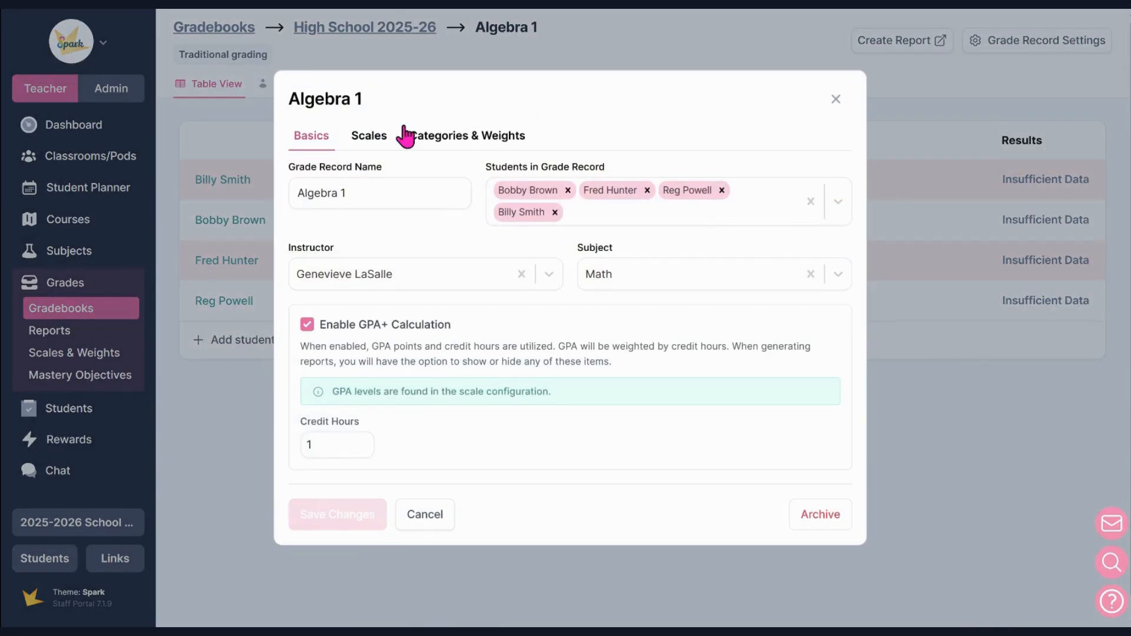
{"action": "left_click", "coordinate": [373, 140]}
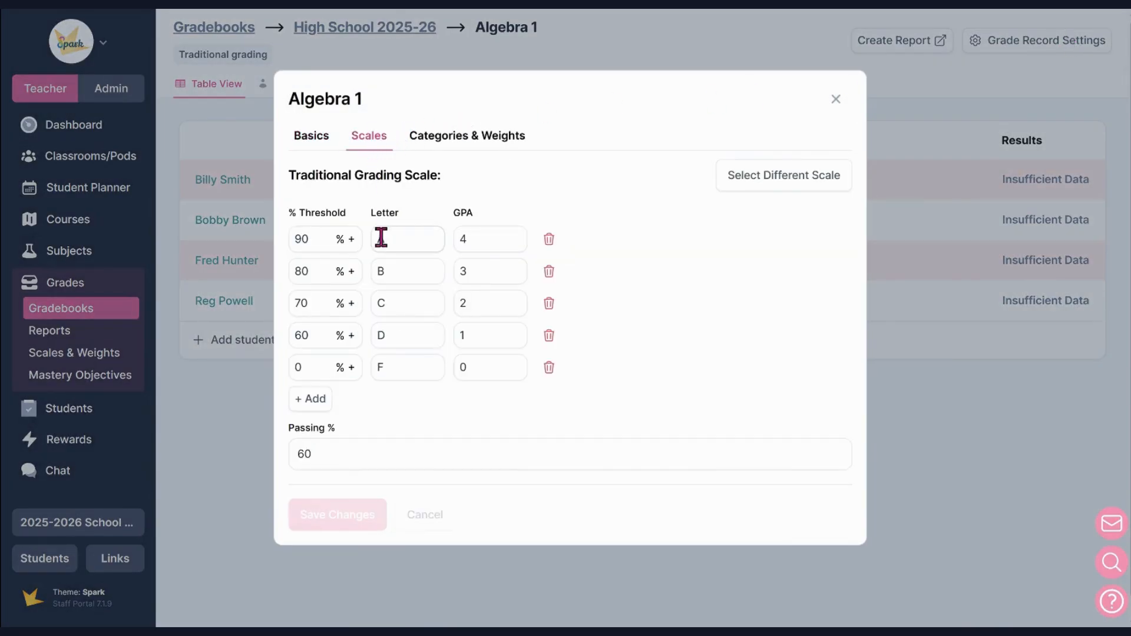
- Enter a passing percentage of 55, replace the record's scale with the built-in Complex Letter Scale, and save the changes
{"action": "left_click_drag", "start_coordinate": [332, 450], "coordinate": [286, 452]}
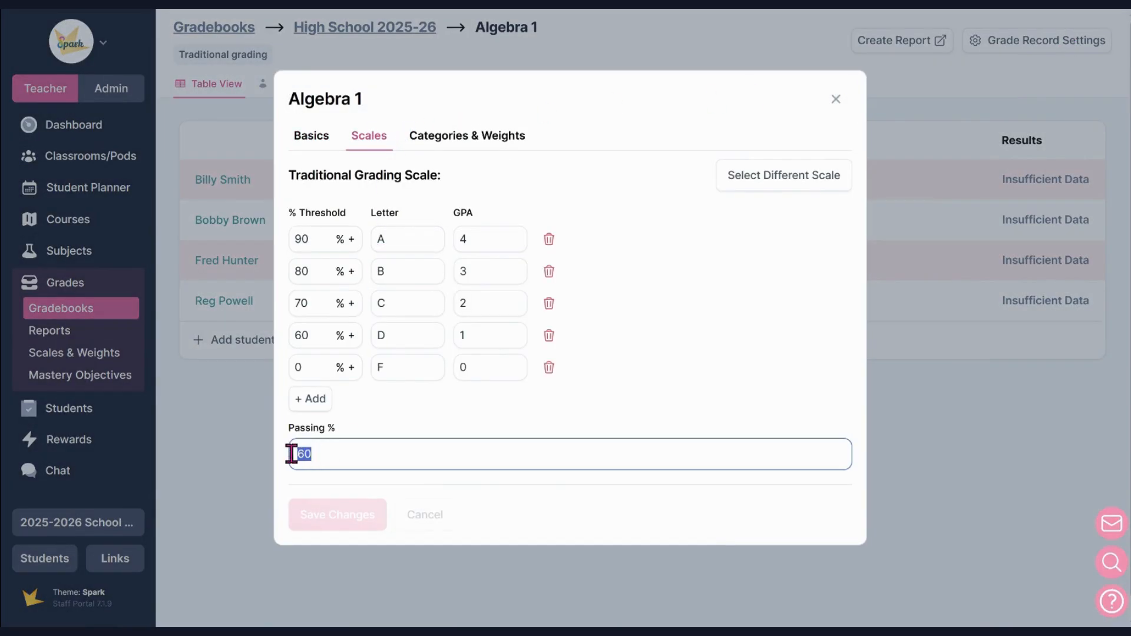
{"action": "type", "text": "55"}
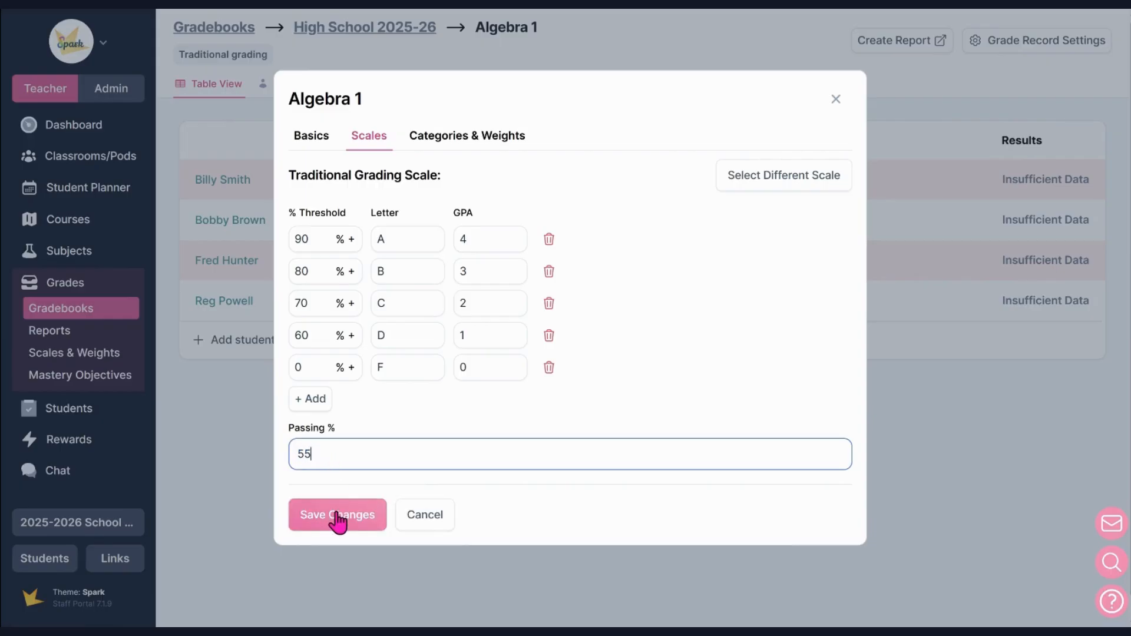
{"action": "left_click", "coordinate": [783, 188]}
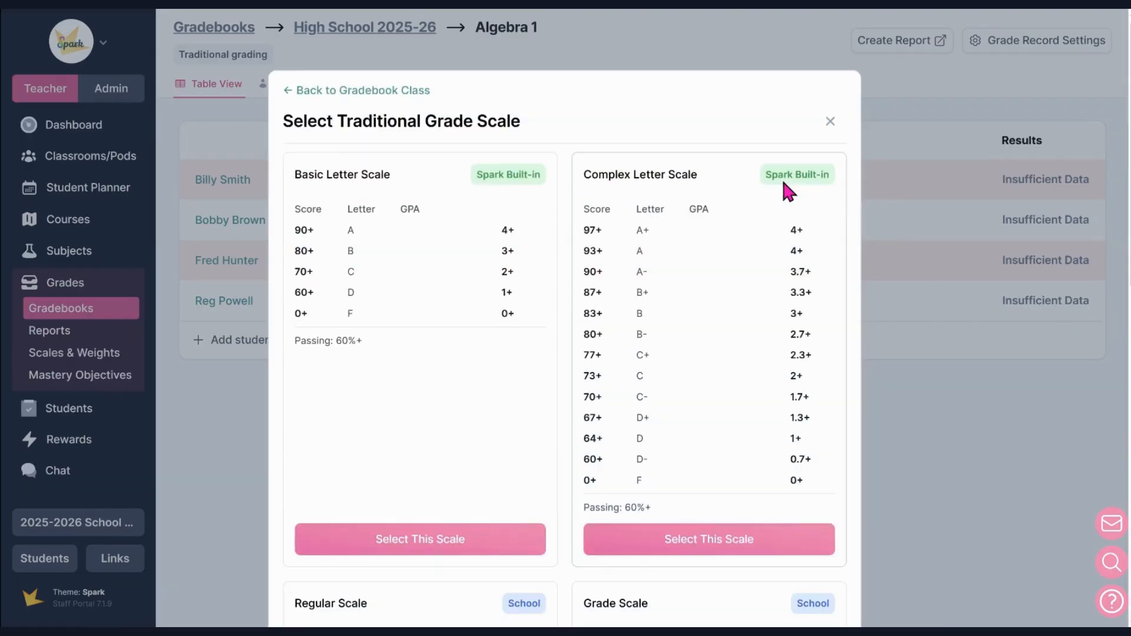
{"action": "scroll", "coordinate": [747, 227], "scroll_direction": "down", "scroll_amount": 5}
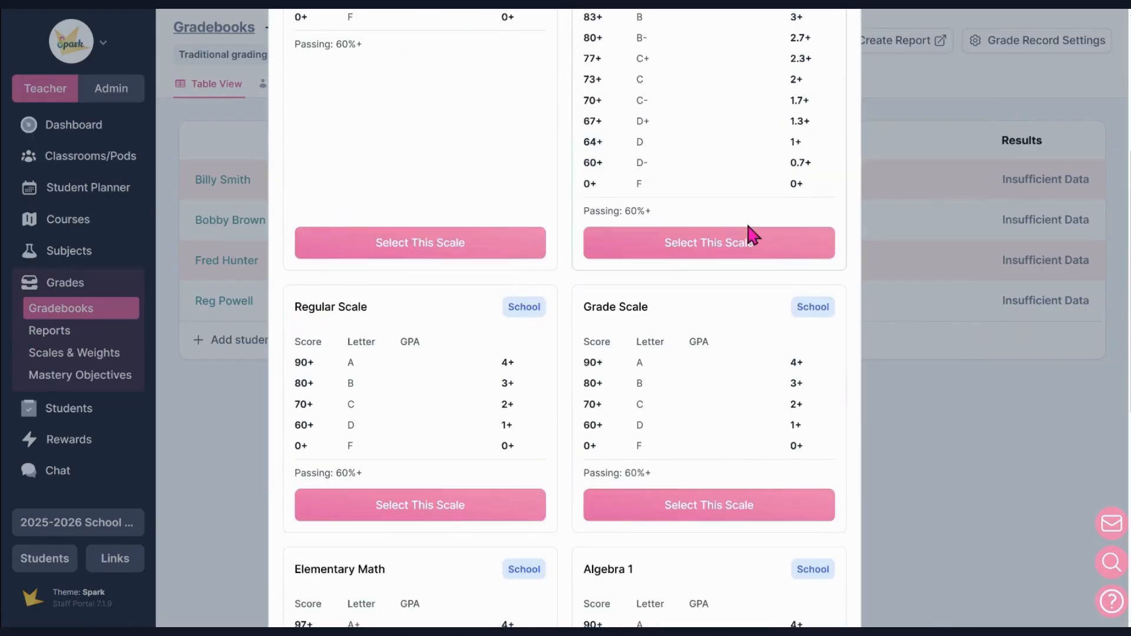
{"action": "left_click", "coordinate": [747, 233]}
{"action": "scroll", "coordinate": [729, 253], "scroll_direction": "down", "scroll_amount": 5}
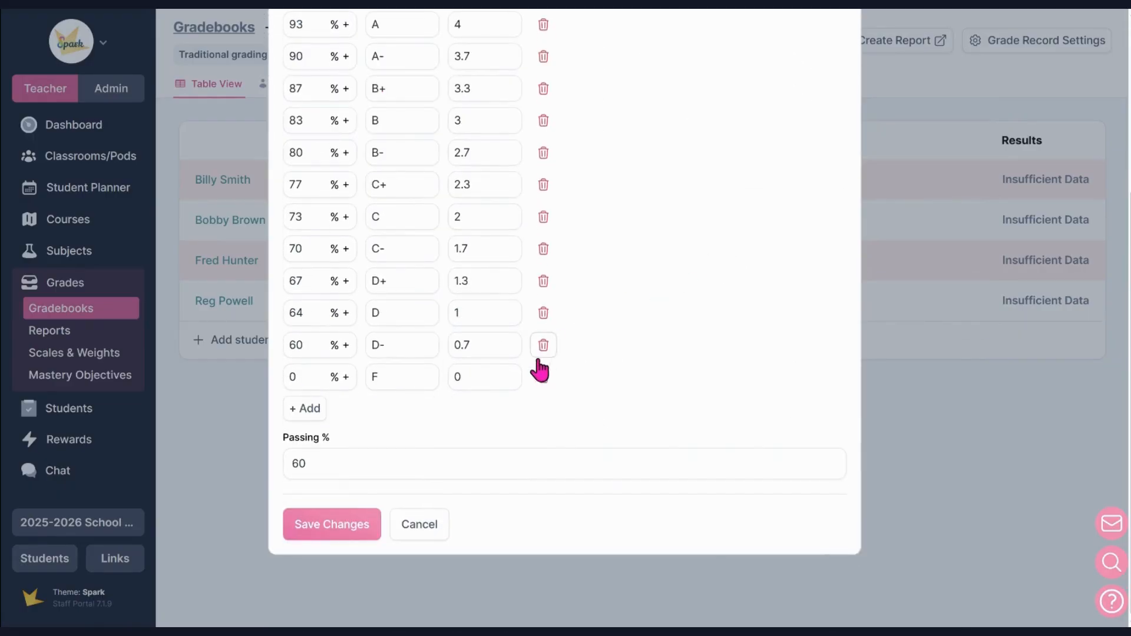
{"action": "left_click", "coordinate": [340, 526]}
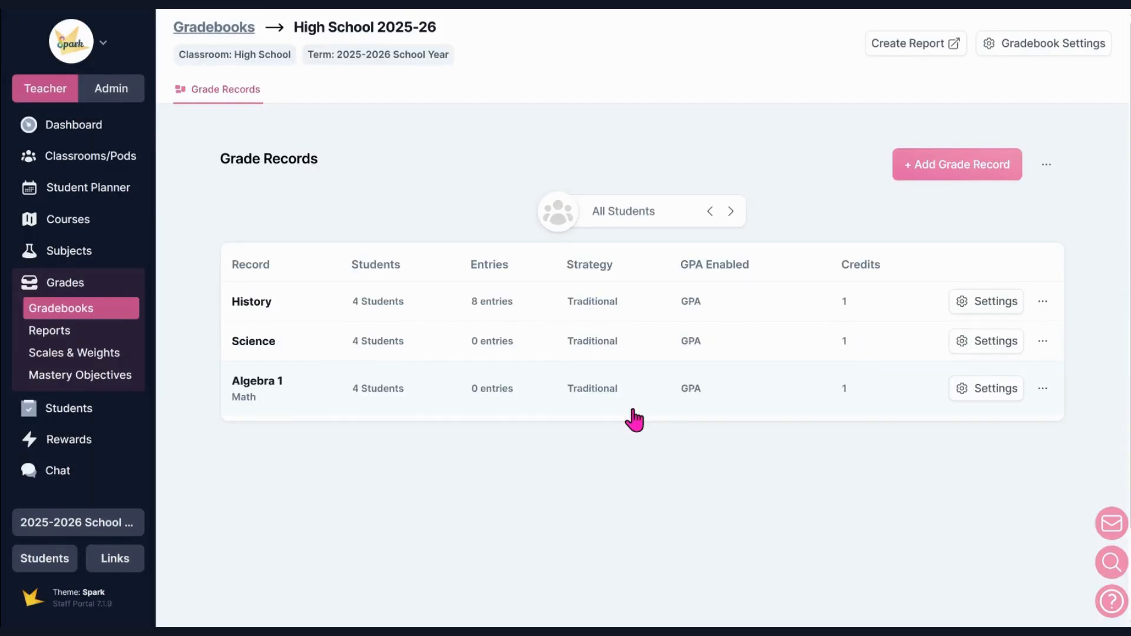
- Try the Regular Types category set and the new saved weights form in a new Traditional % grade record, and discard the record
{"action": "left_click", "coordinate": [929, 177]}
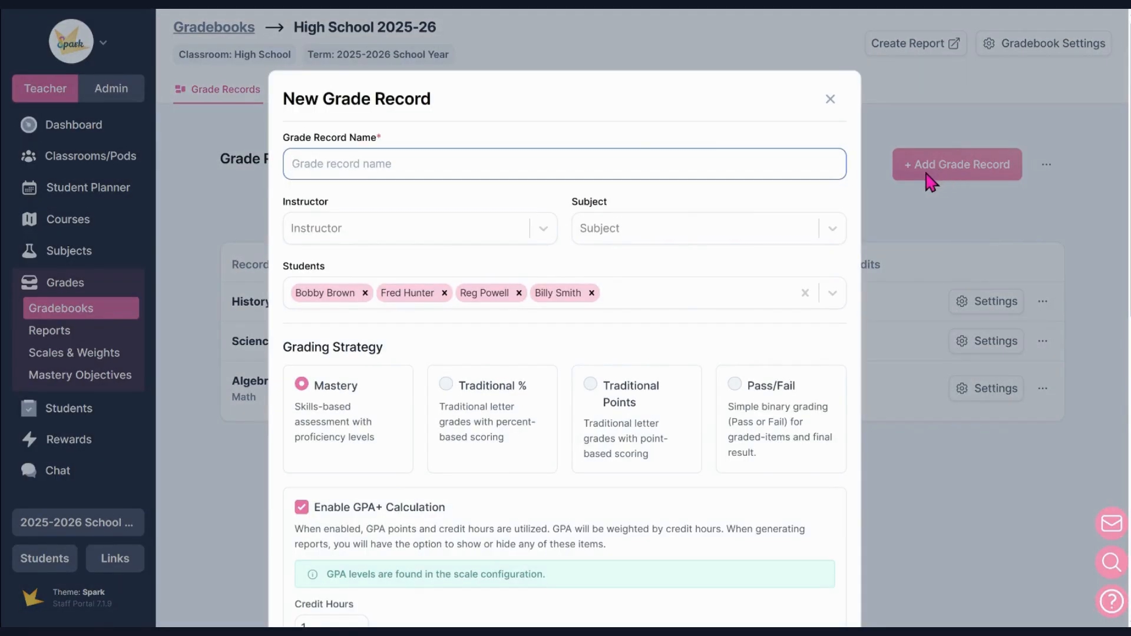
{"action": "scroll", "coordinate": [675, 257], "scroll_direction": "down", "scroll_amount": 3}
{"action": "scroll", "coordinate": [616, 262], "scroll_direction": "down", "scroll_amount": 1}
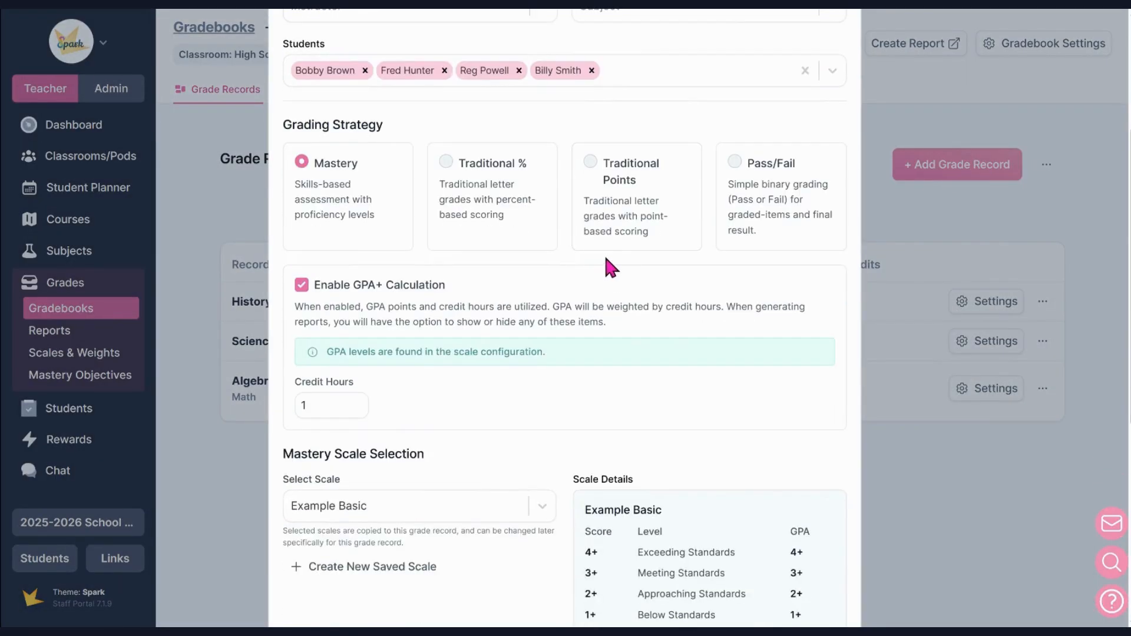
{"action": "scroll", "coordinate": [607, 265], "scroll_direction": "down", "scroll_amount": 1}
{"action": "left_click", "coordinate": [533, 156]}
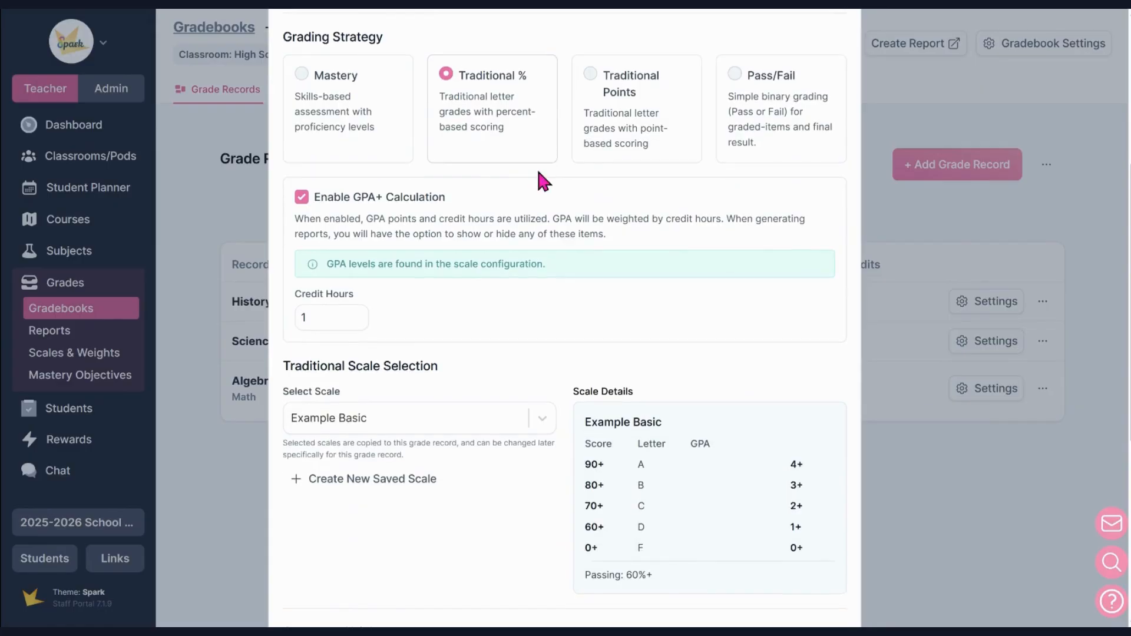
{"action": "scroll", "coordinate": [536, 174], "scroll_direction": "down", "scroll_amount": 4}
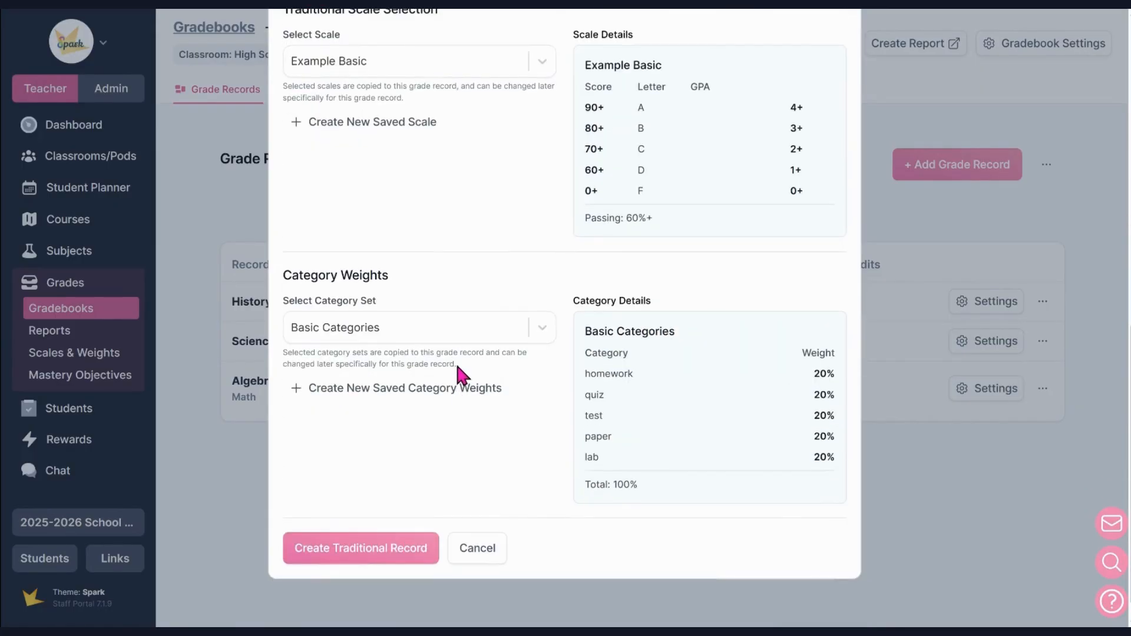
{"action": "scroll", "coordinate": [458, 373], "scroll_direction": "down", "scroll_amount": 1}
{"action": "left_click", "coordinate": [457, 304]}
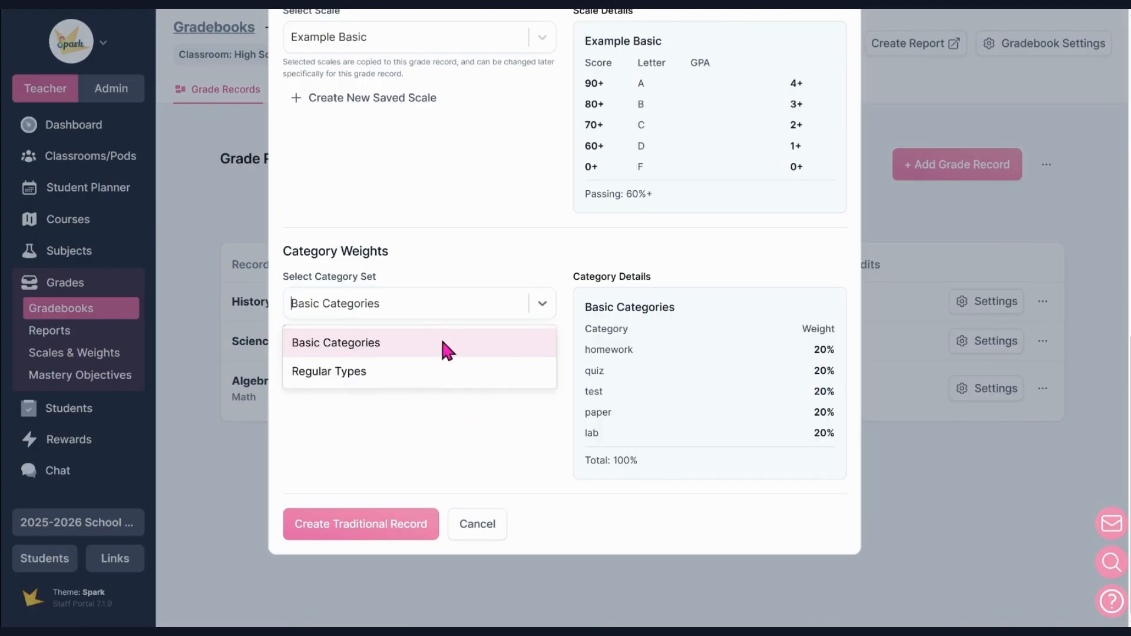
{"action": "left_click", "coordinate": [434, 370]}
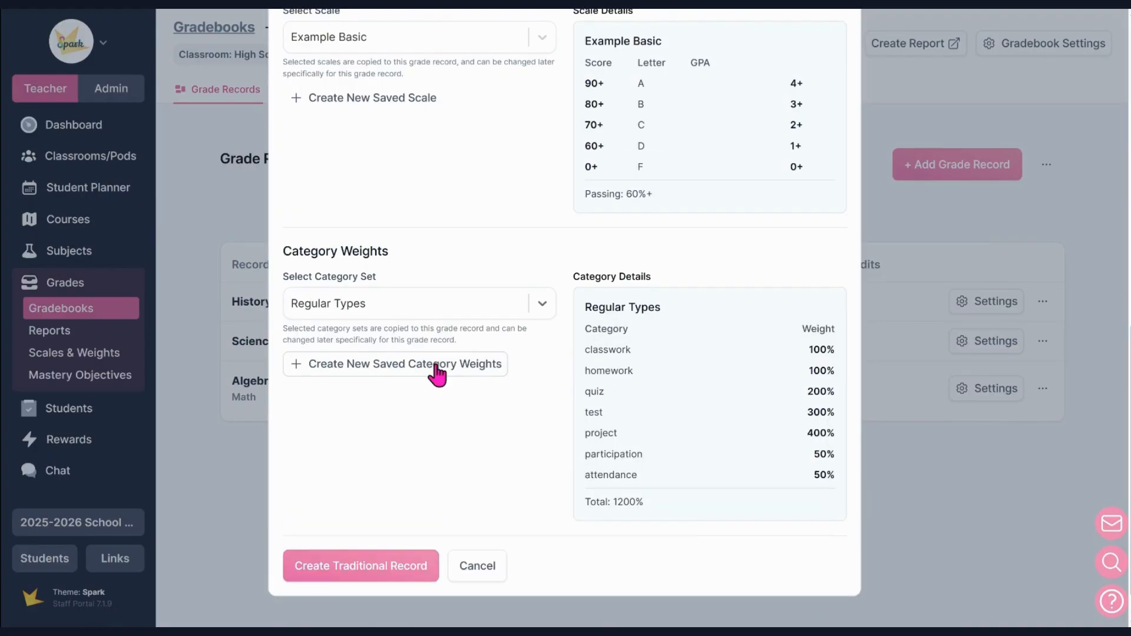
{"action": "left_click", "coordinate": [435, 369]}
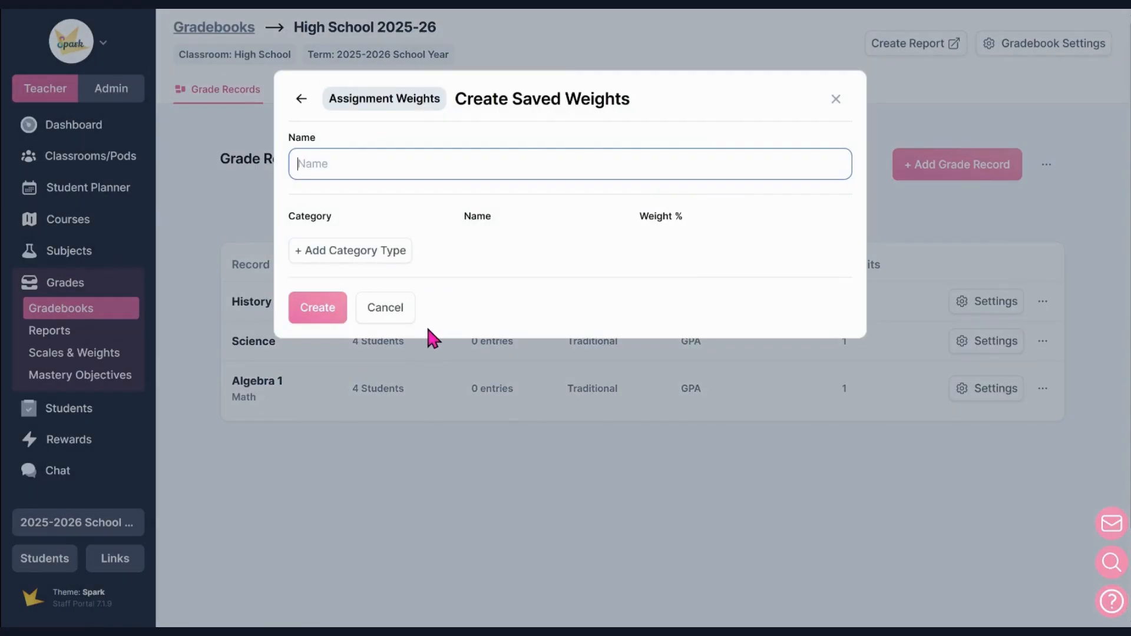
{"action": "left_click", "coordinate": [835, 99]}
- Review the categories and weights of the saved Regular Types category set in the saved scales and weights
{"action": "left_click", "coordinate": [117, 356]}
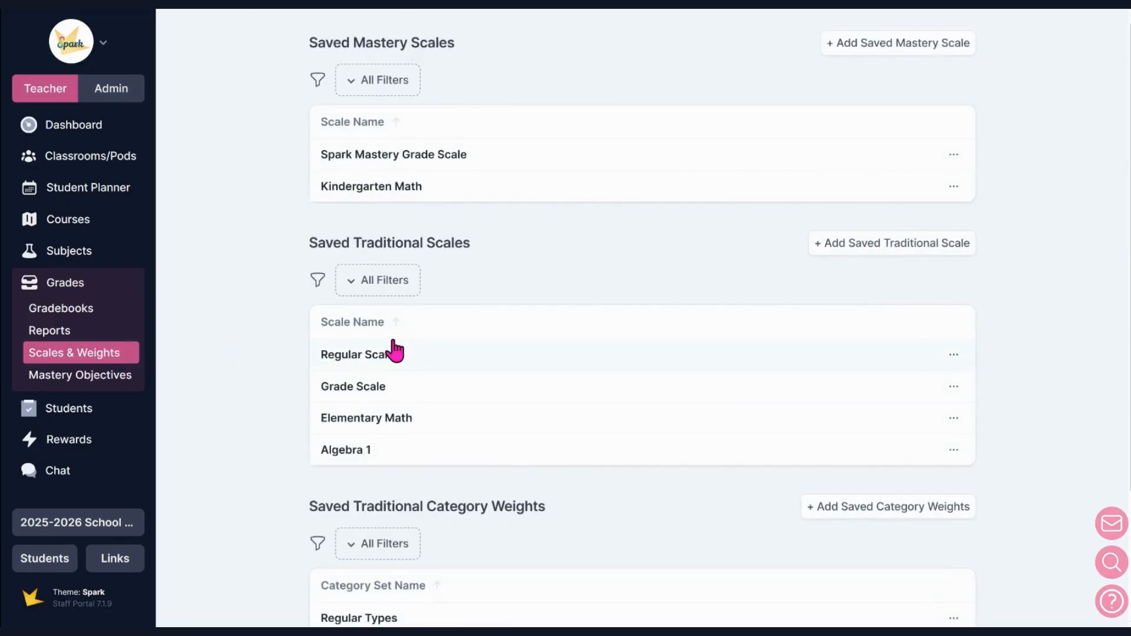
{"action": "scroll", "coordinate": [525, 320], "scroll_direction": "down", "scroll_amount": 3}
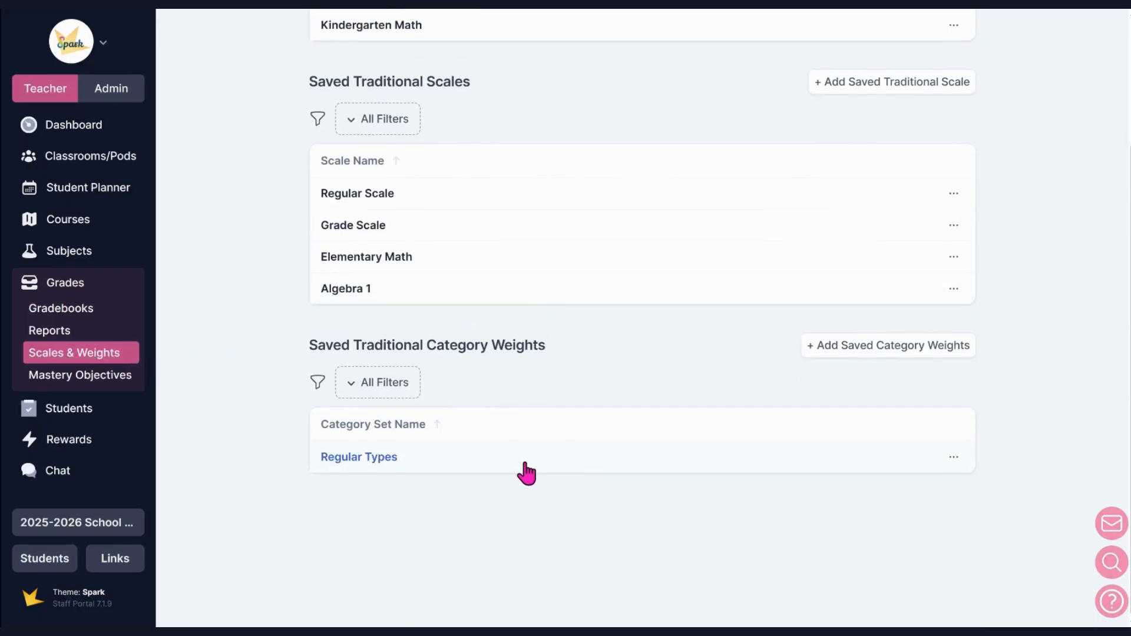
{"action": "left_click", "coordinate": [526, 468]}
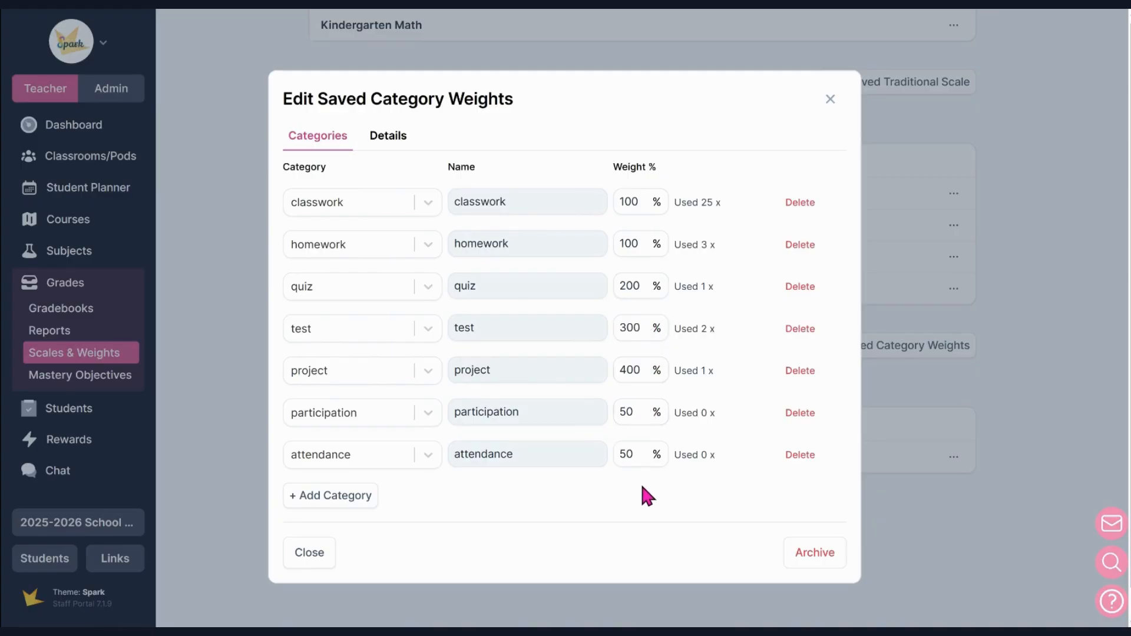
{"action": "left_click", "coordinate": [832, 100]}
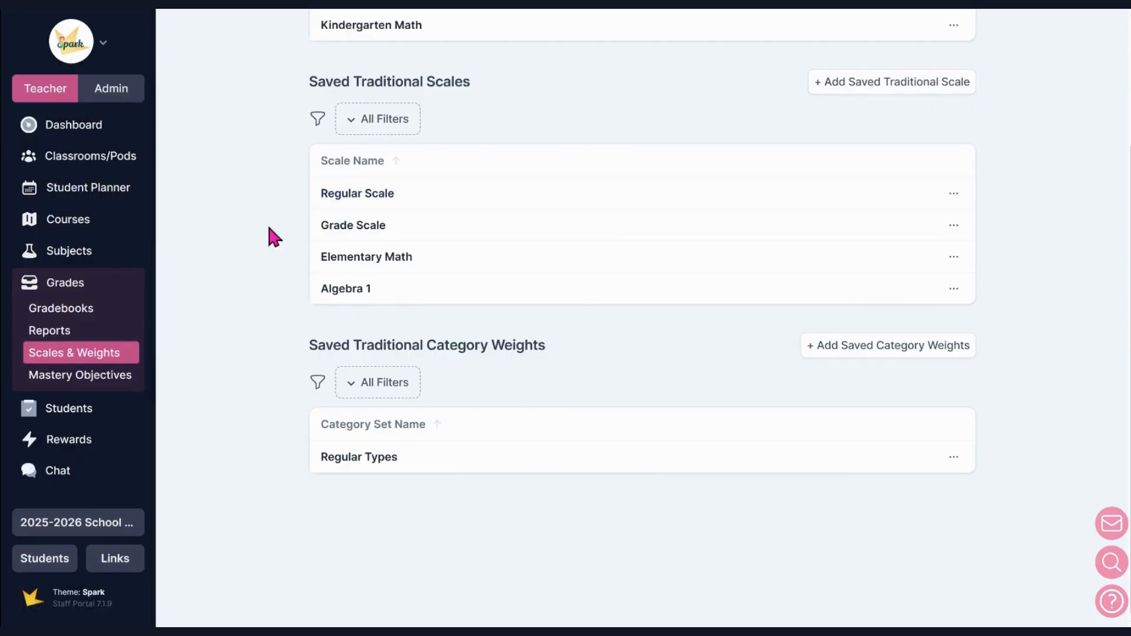
- Replace the weights of the Algebra 1 grade record in the High School gradebook with the school's Regular Types set and save
{"action": "left_click", "coordinate": [85, 316]}
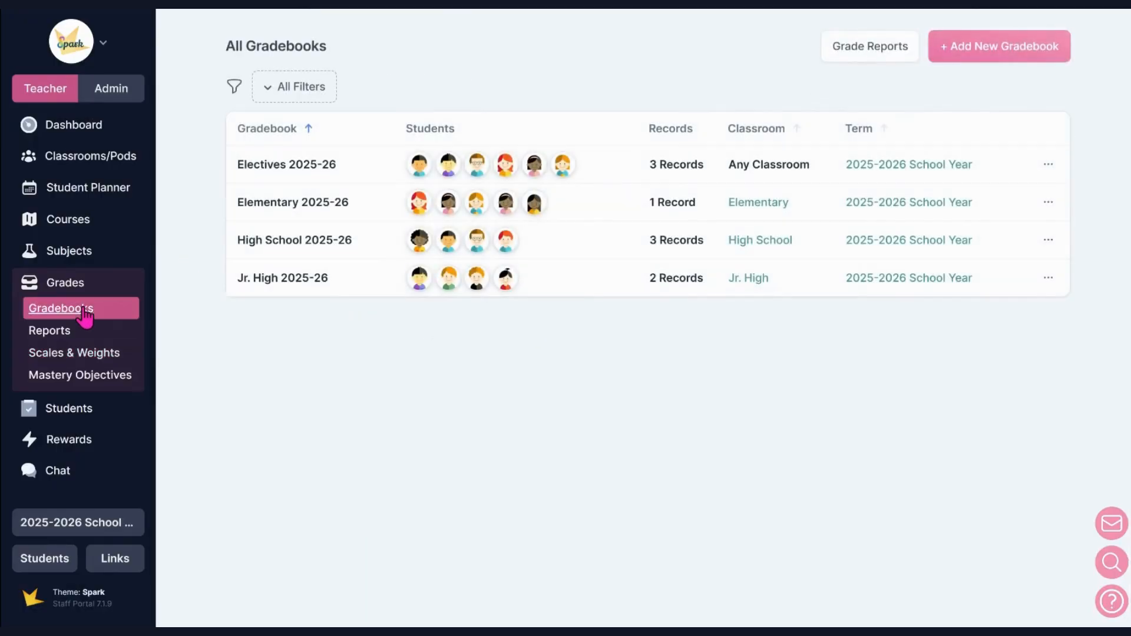
{"action": "left_click", "coordinate": [253, 242]}
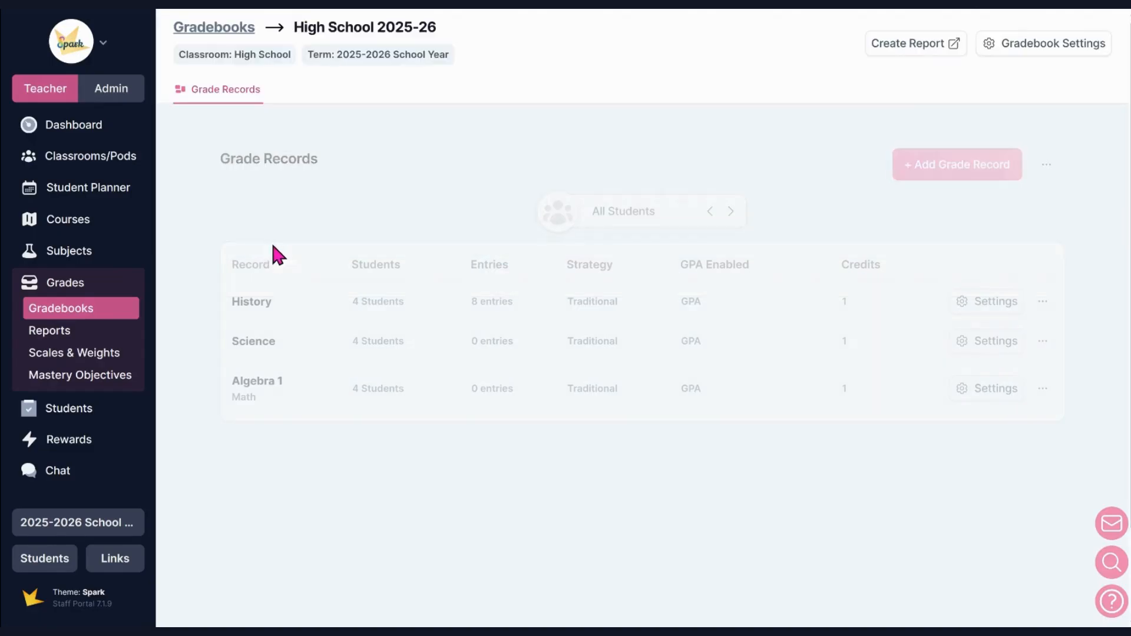
{"action": "left_click", "coordinate": [399, 387]}
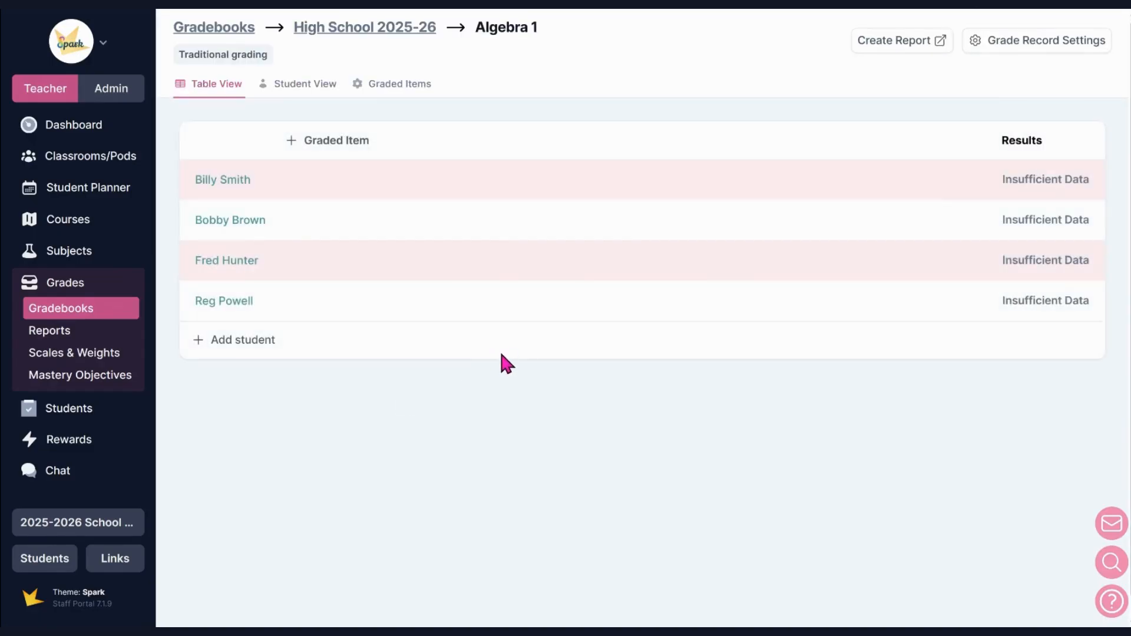
{"action": "left_click", "coordinate": [1021, 39]}
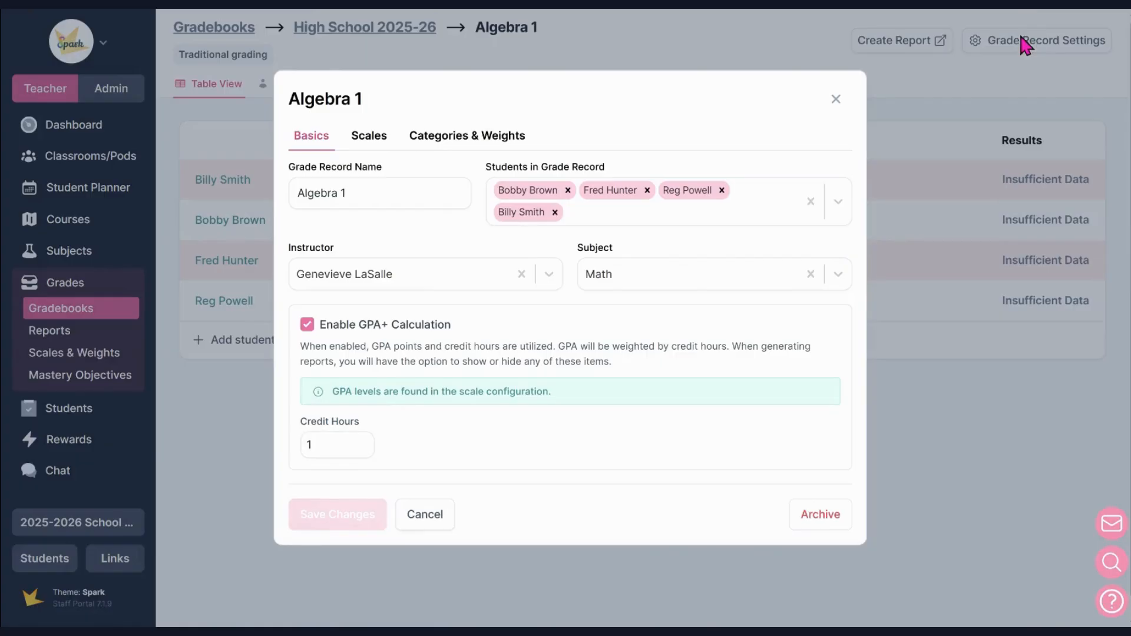
{"action": "left_click", "coordinate": [505, 135]}
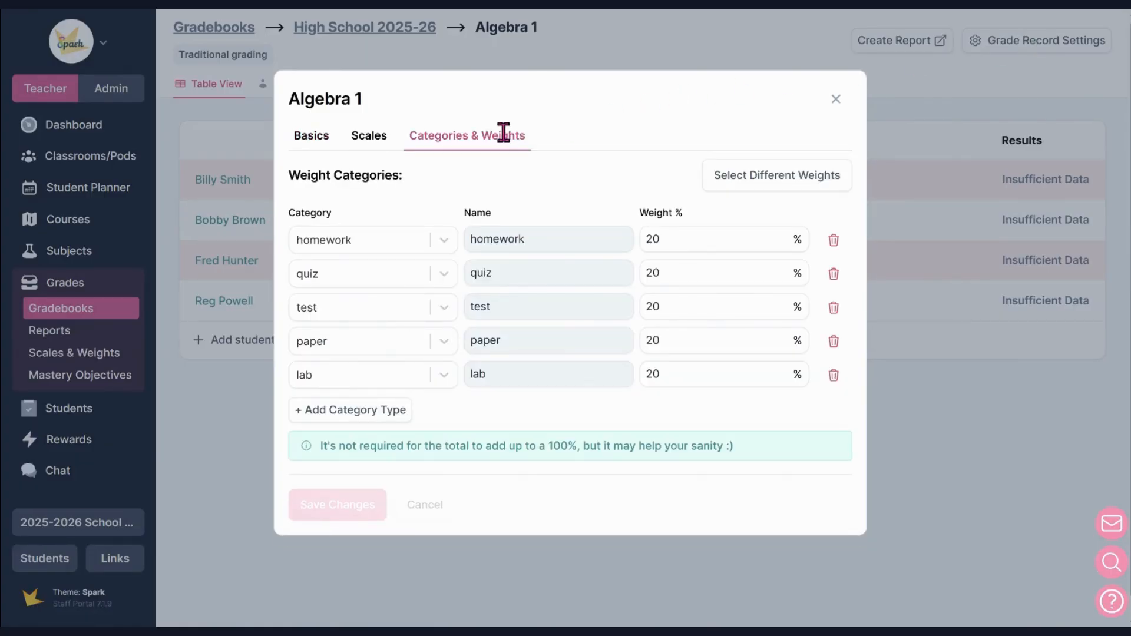
{"action": "left_click", "coordinate": [738, 175]}
{"action": "scroll", "coordinate": [714, 199], "scroll_direction": "down", "scroll_amount": 3}
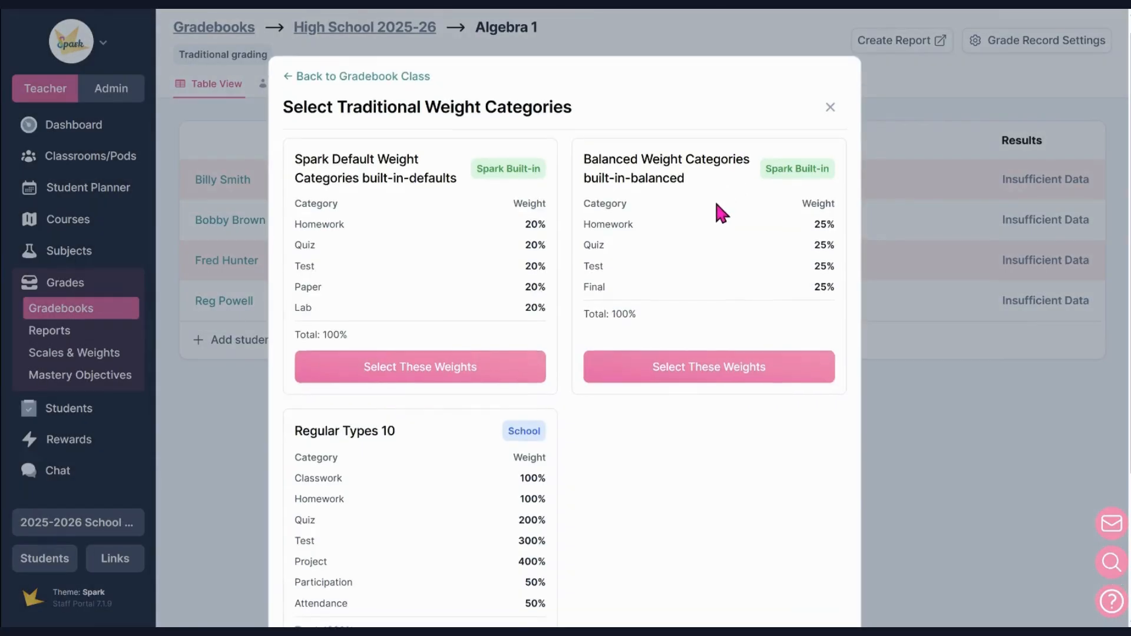
{"action": "left_click", "coordinate": [433, 530]}
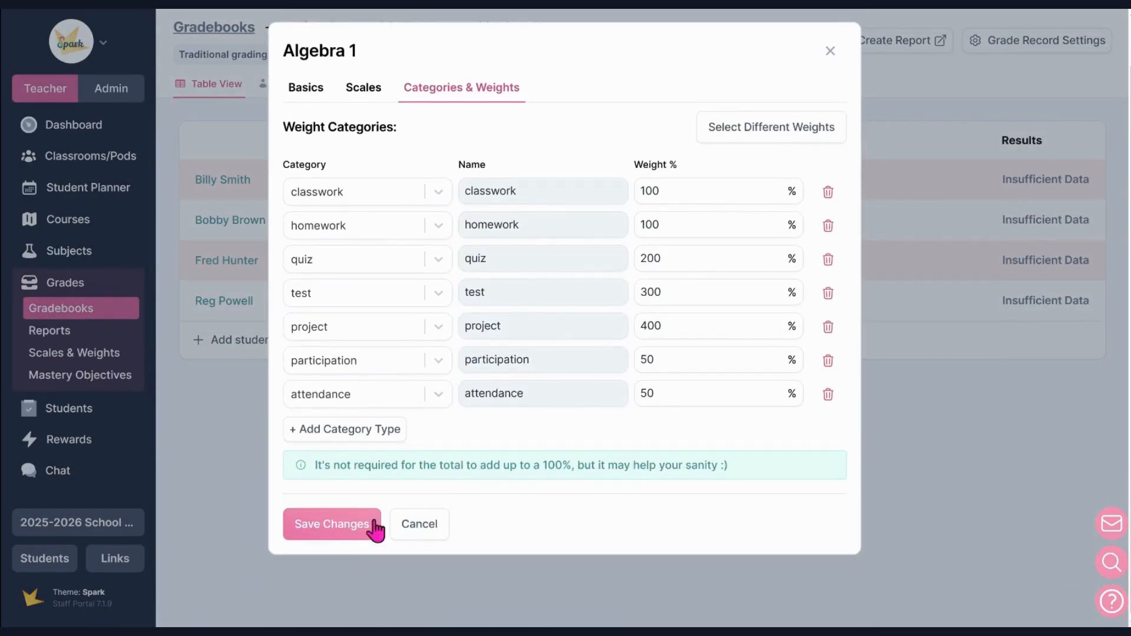
{"action": "left_click", "coordinate": [353, 524]}
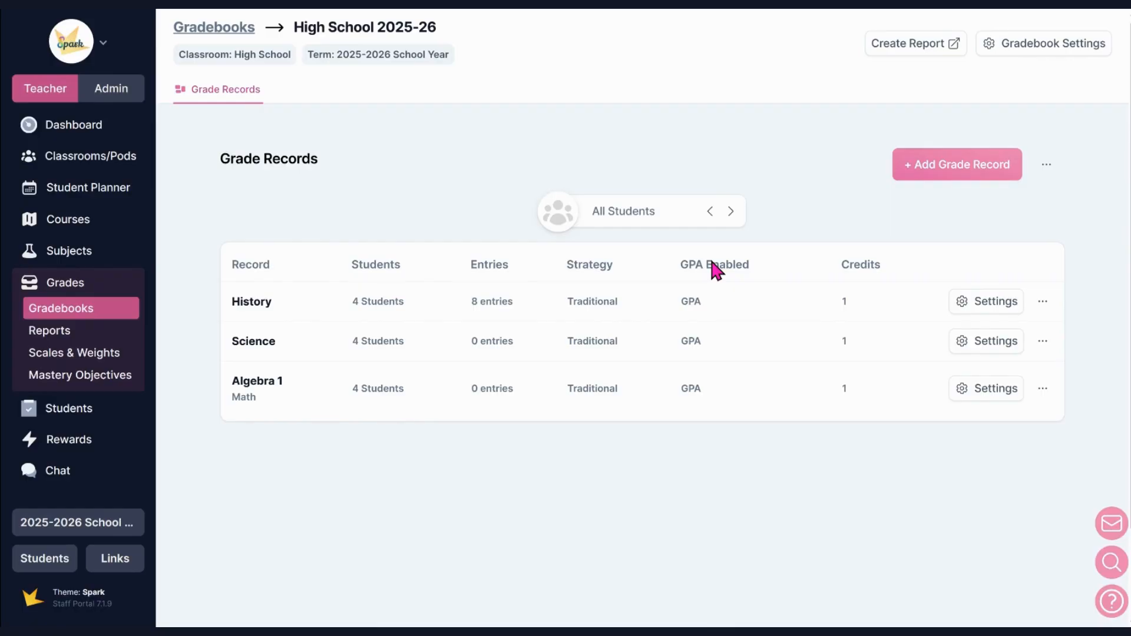
- Open the History grade record and look at the new graded item form and the first student's Quiz 1 score entry
{"action": "left_click", "coordinate": [493, 304]}
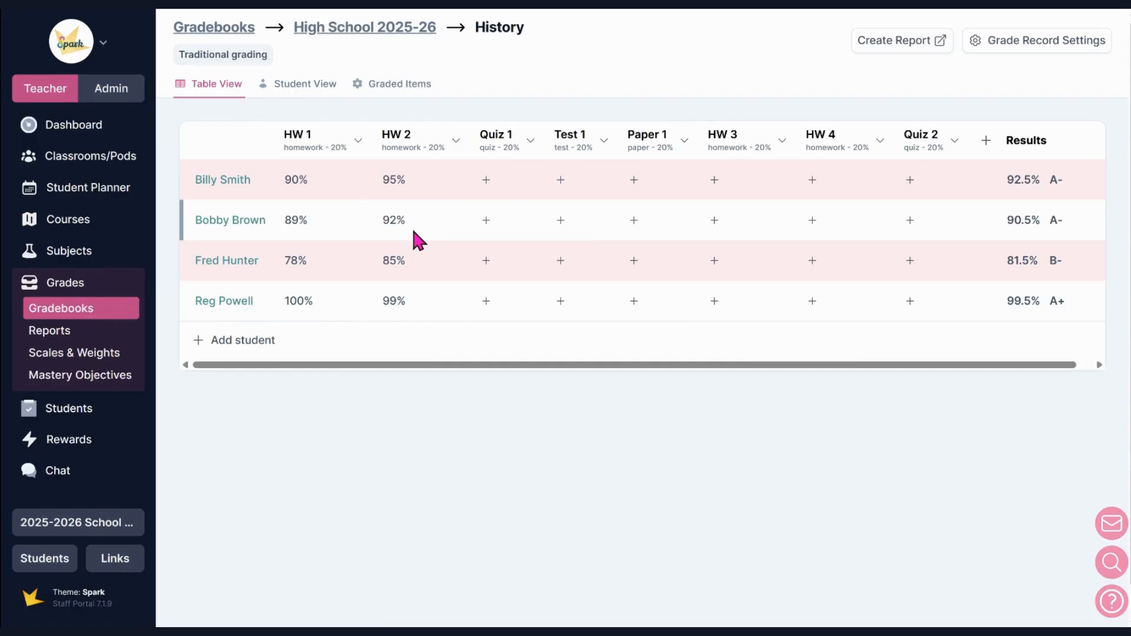
{"action": "left_click", "coordinate": [984, 142]}
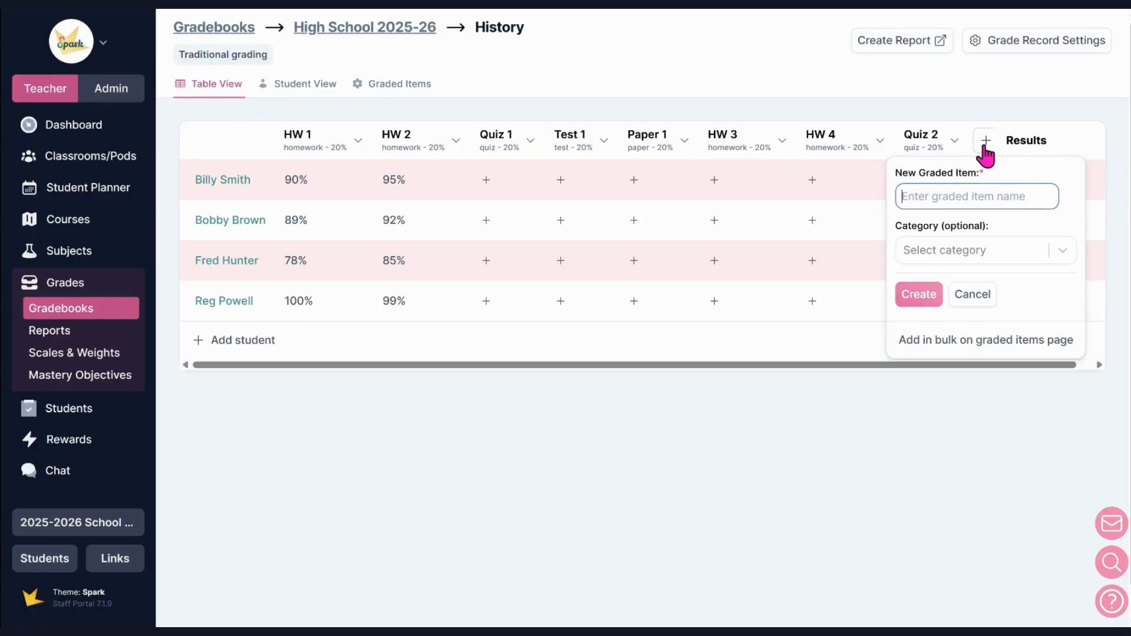
{"action": "left_click", "coordinate": [985, 142]}
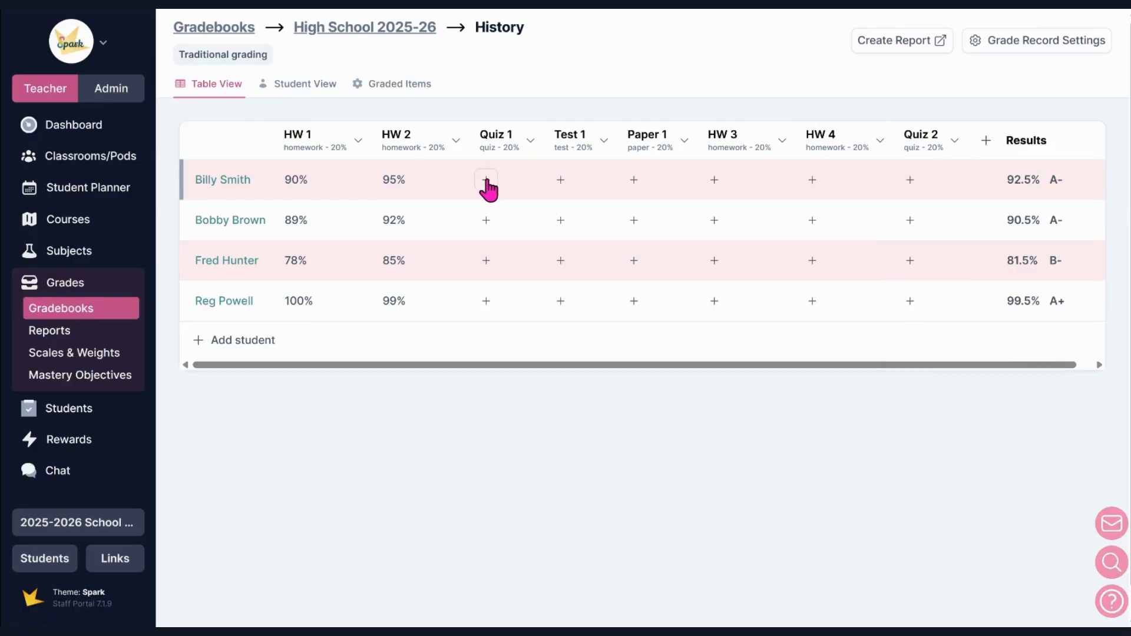
{"action": "left_click", "coordinate": [984, 142]}
{"action": "left_click", "coordinate": [983, 142]}
{"action": "left_click", "coordinate": [485, 181]}
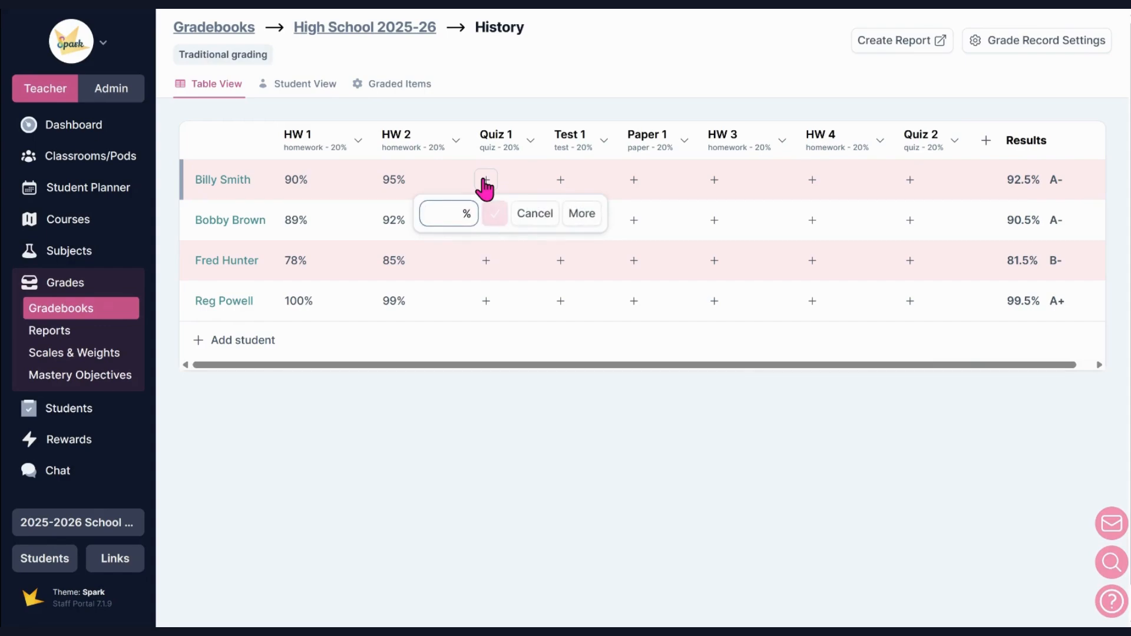
- Display the History scores by individual student and switch to the second student in the class
{"action": "left_click", "coordinate": [307, 85]}
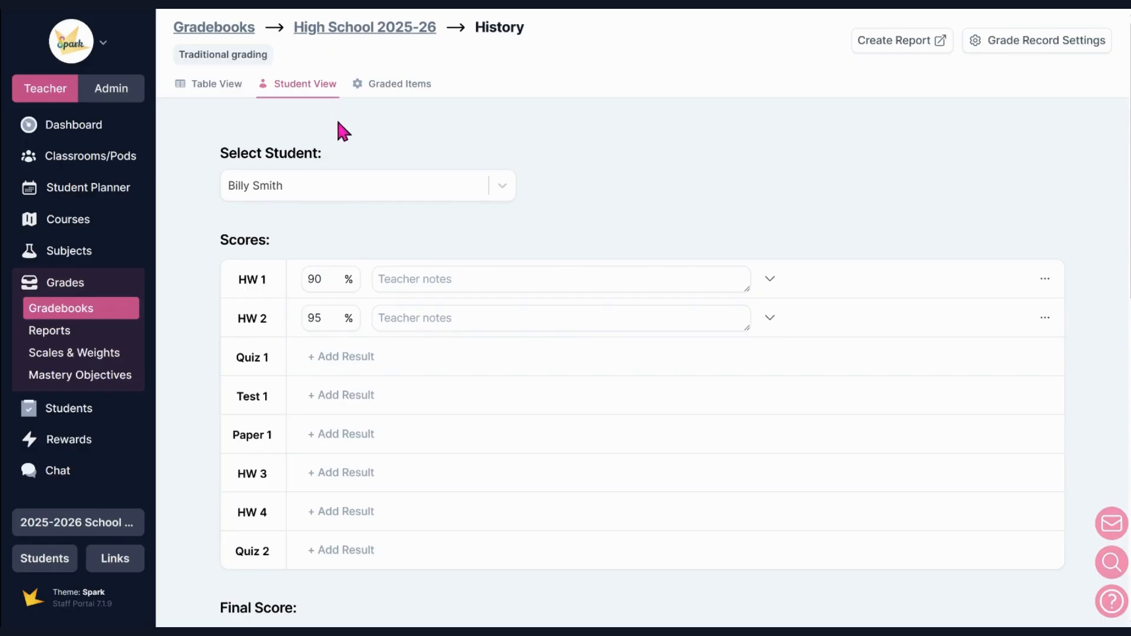
{"action": "left_click", "coordinate": [389, 189]}
{"action": "left_click", "coordinate": [353, 274]}
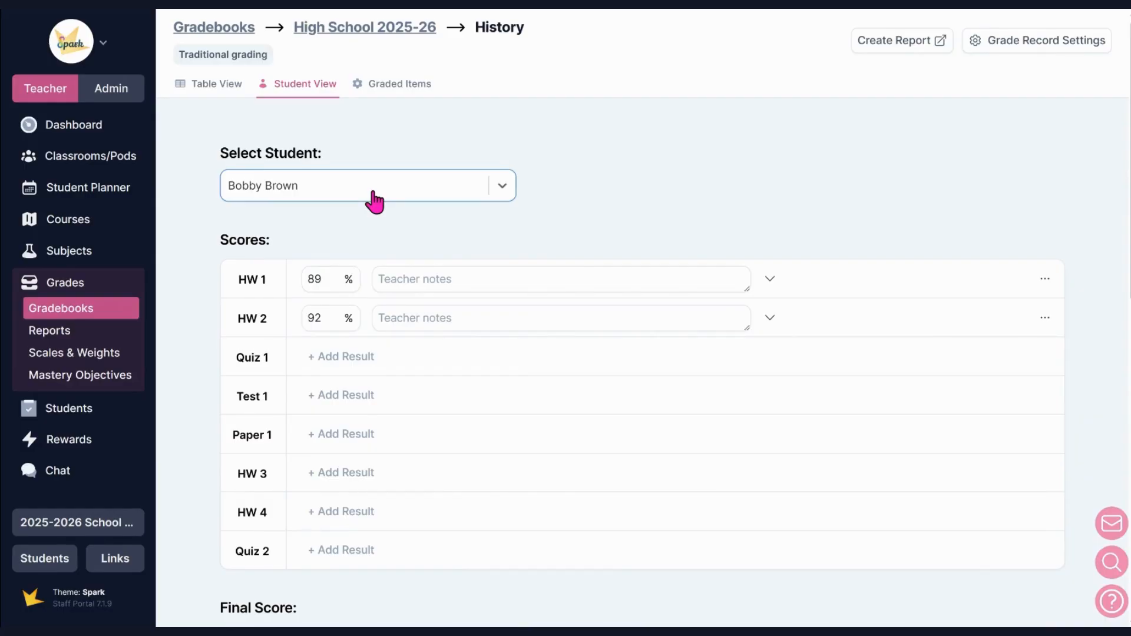
- Review the second student's final score and open blank entries for a Quiz 1 result and an additional HW 2 result
{"action": "scroll", "coordinate": [374, 199], "scroll_direction": "down", "scroll_amount": 3}
{"action": "scroll", "coordinate": [383, 217], "scroll_direction": "down", "scroll_amount": 3}
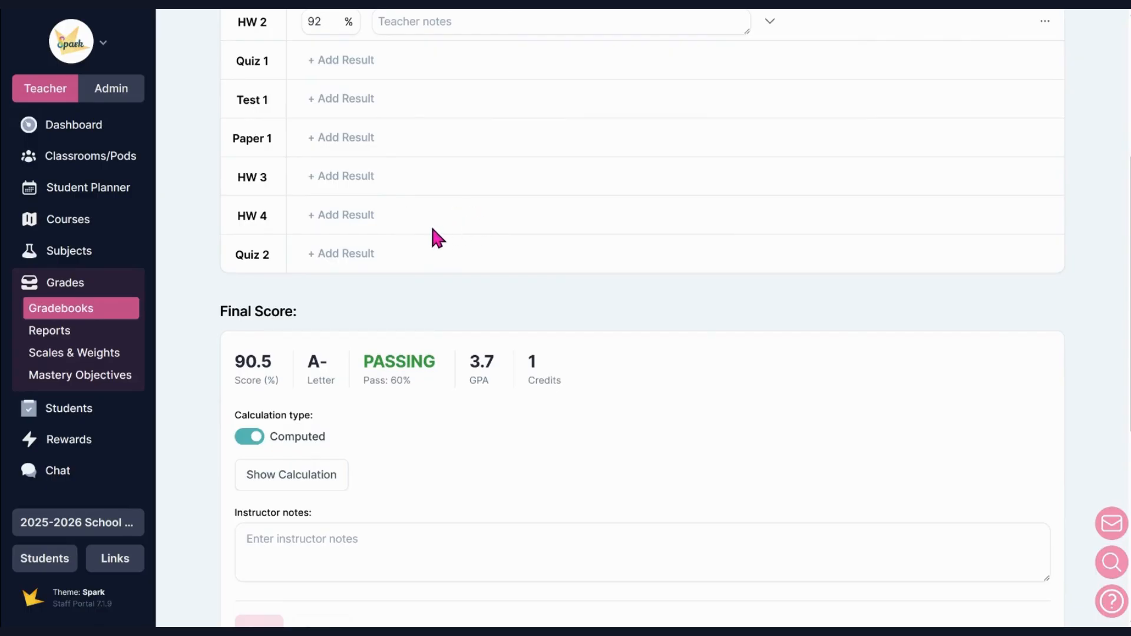
{"action": "scroll", "coordinate": [436, 236], "scroll_direction": "up", "scroll_amount": 3}
{"action": "left_click", "coordinate": [362, 211]}
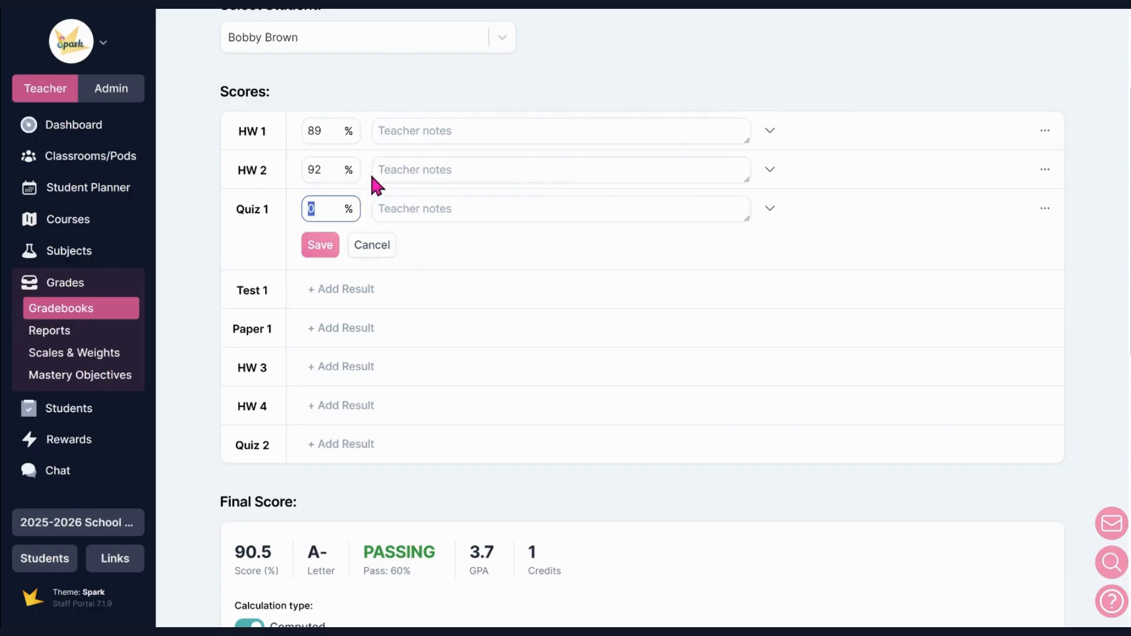
{"action": "left_click", "coordinate": [1044, 170]}
{"action": "left_click", "coordinate": [1042, 205]}
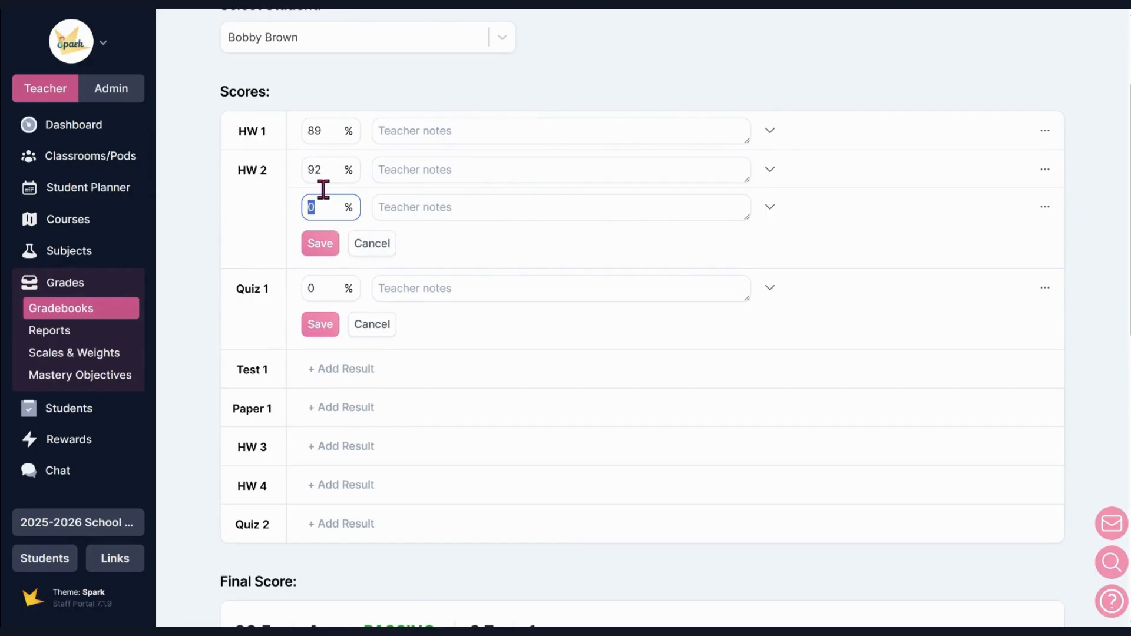
{"action": "scroll", "coordinate": [324, 68], "scroll_direction": "up", "scroll_amount": 3}
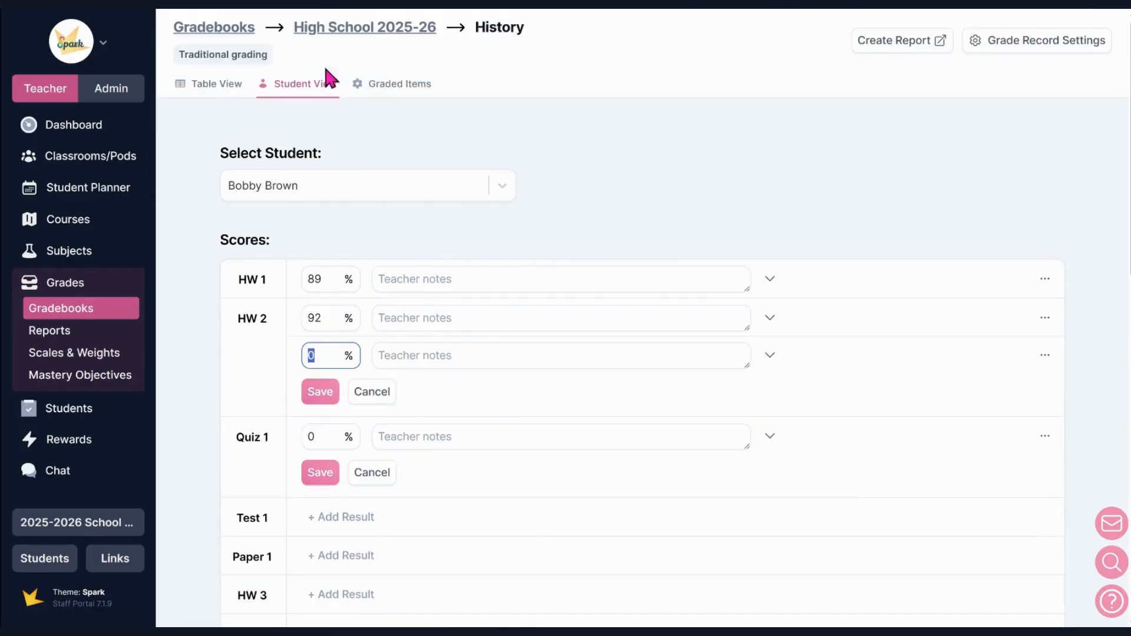
- Look through the History graded items and the new graded item form's linked student assignment option, then close the form
{"action": "left_click", "coordinate": [389, 97]}
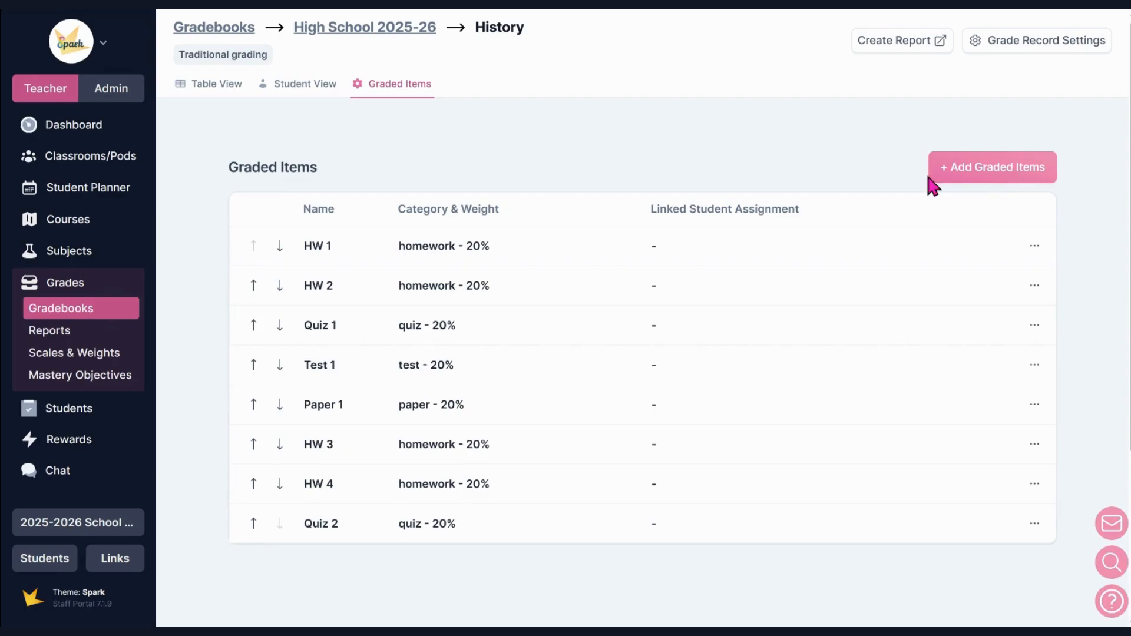
{"action": "left_click", "coordinate": [945, 177]}
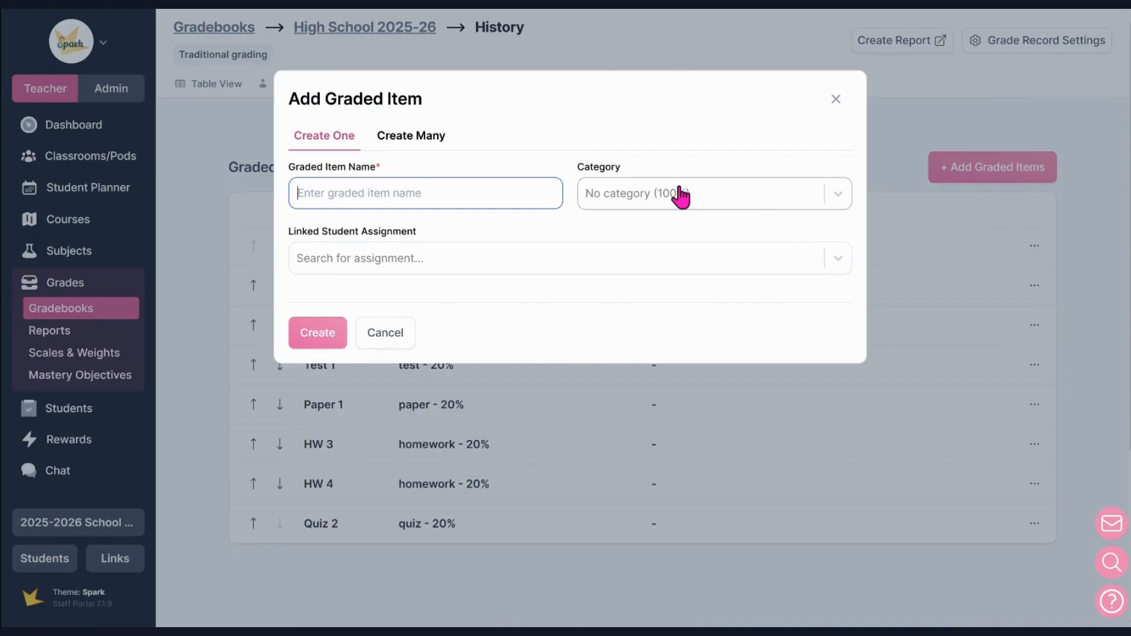
{"action": "left_click", "coordinate": [577, 275]}
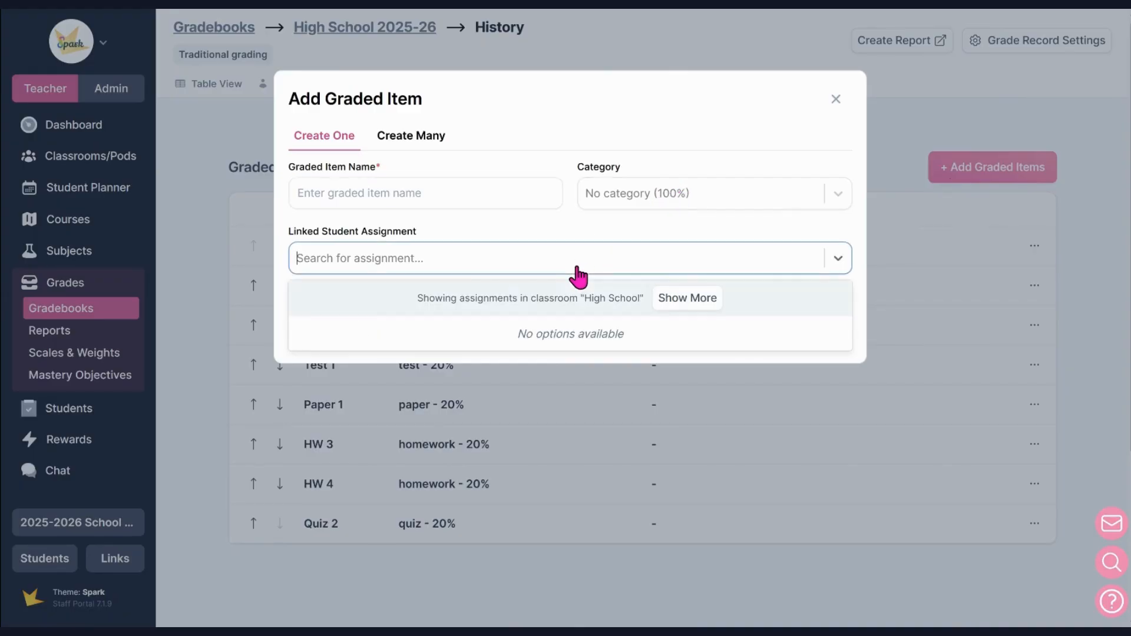
{"action": "left_click", "coordinate": [578, 267]}
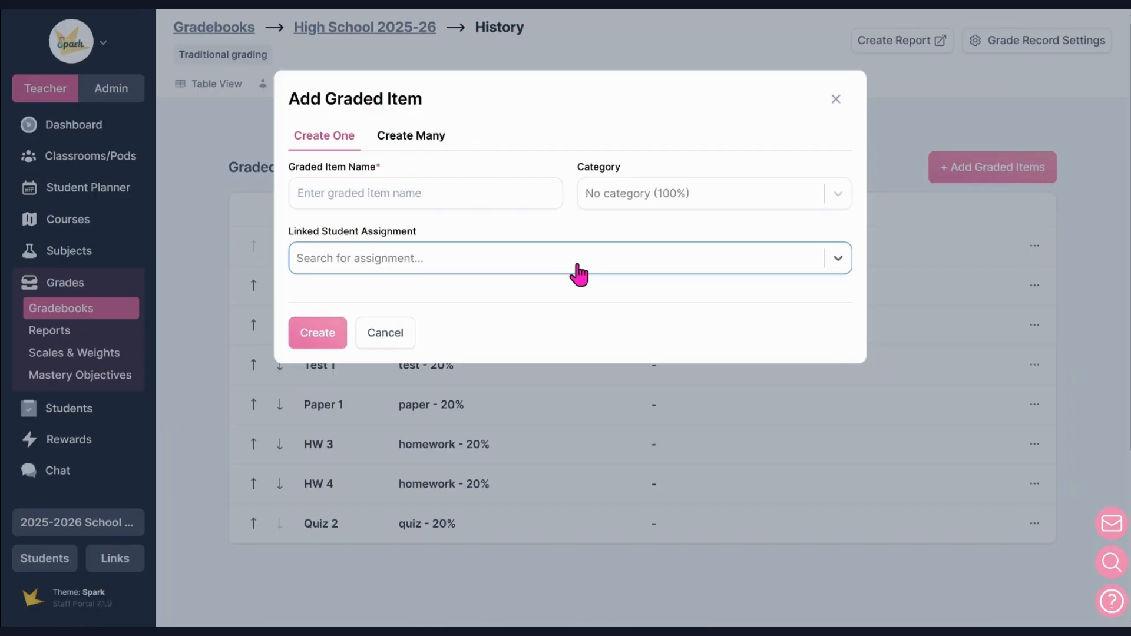
{"action": "left_click", "coordinate": [844, 107]}
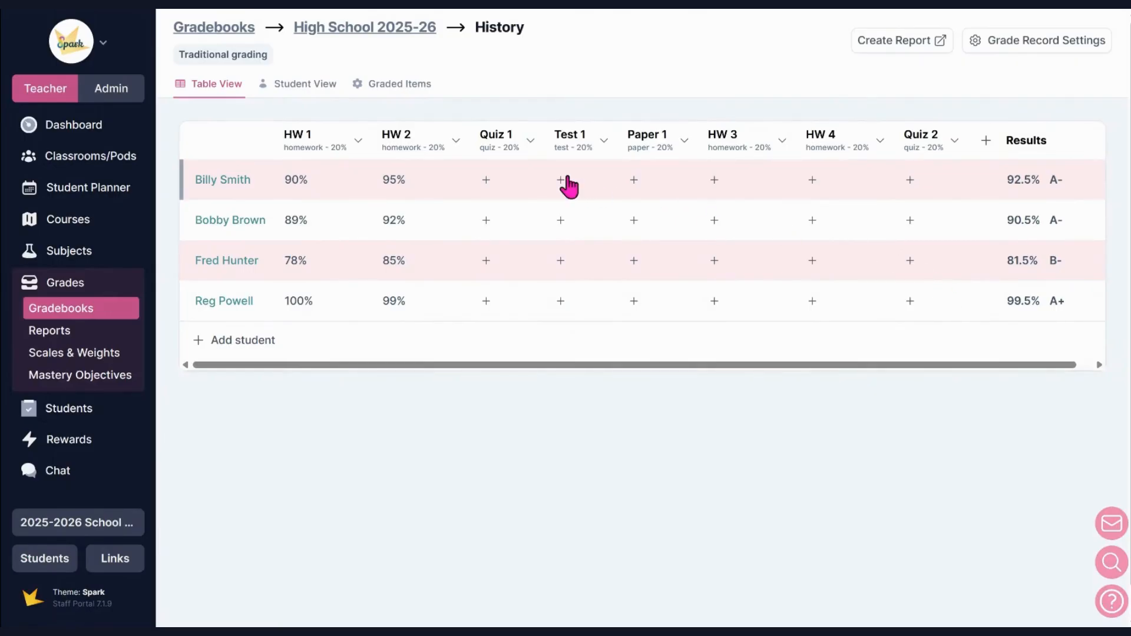
- Inspect the name and category choices of the Quiz 1 column in the History grade table
{"action": "left_click", "coordinate": [531, 154]}
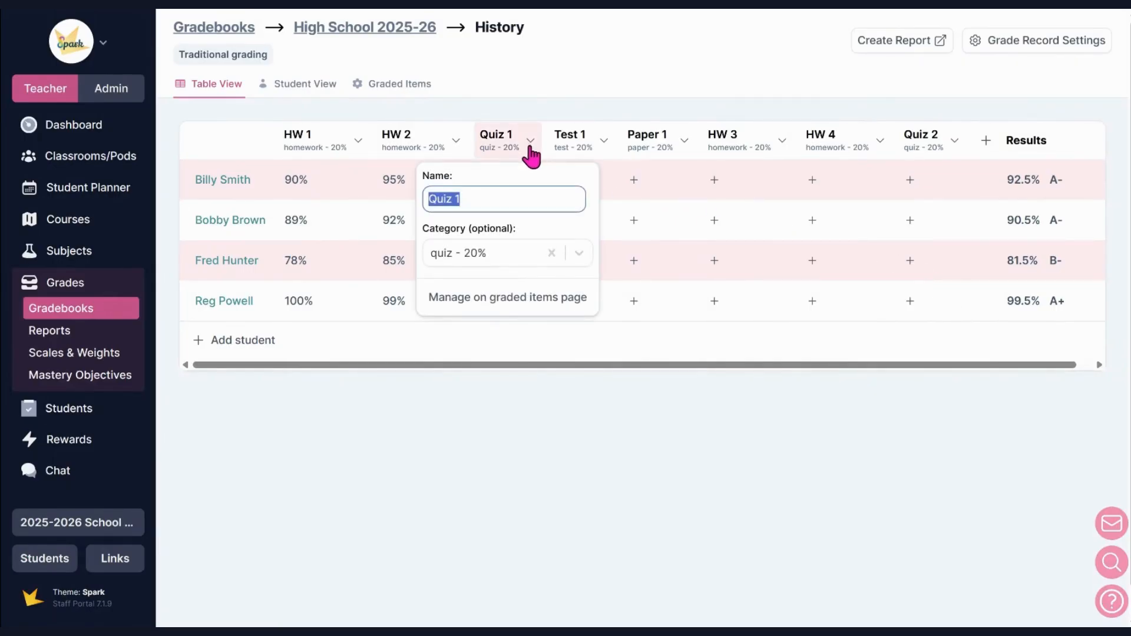
{"action": "left_click", "coordinate": [579, 258]}
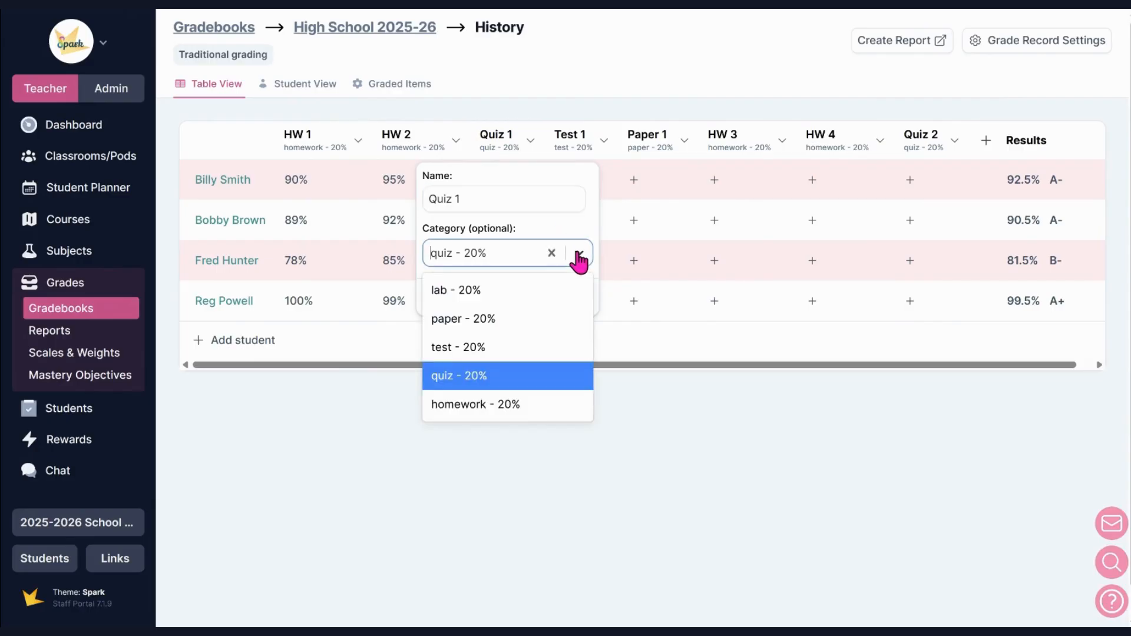
{"action": "left_click", "coordinate": [579, 259]}
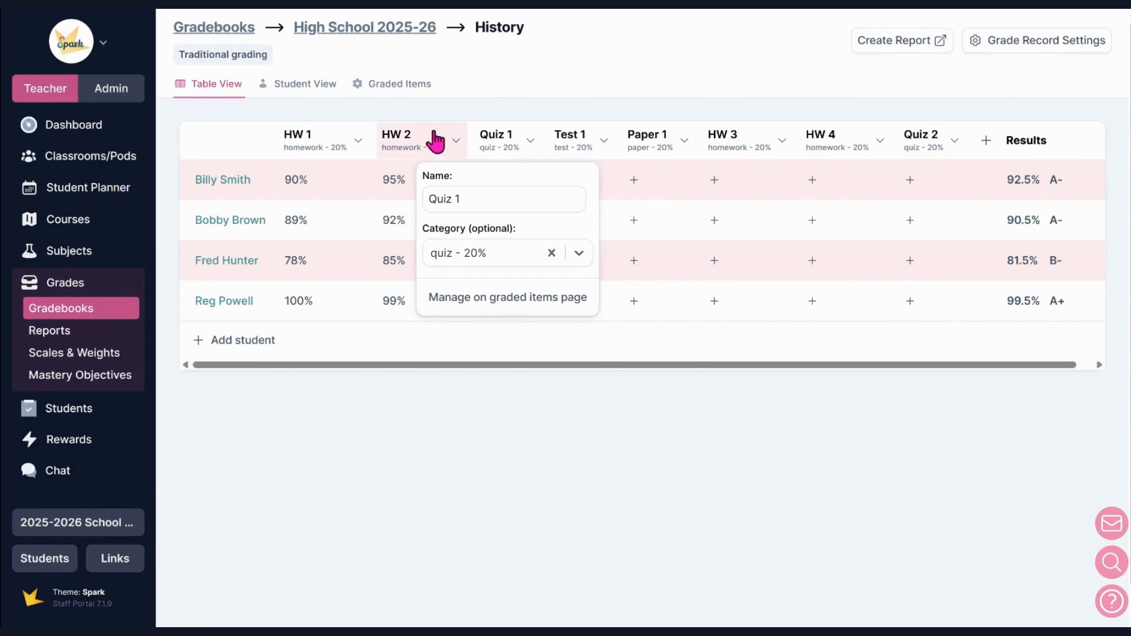
- Compare the student view with the grade table and inspect the first student's overall result details
{"action": "left_click", "coordinate": [316, 94]}
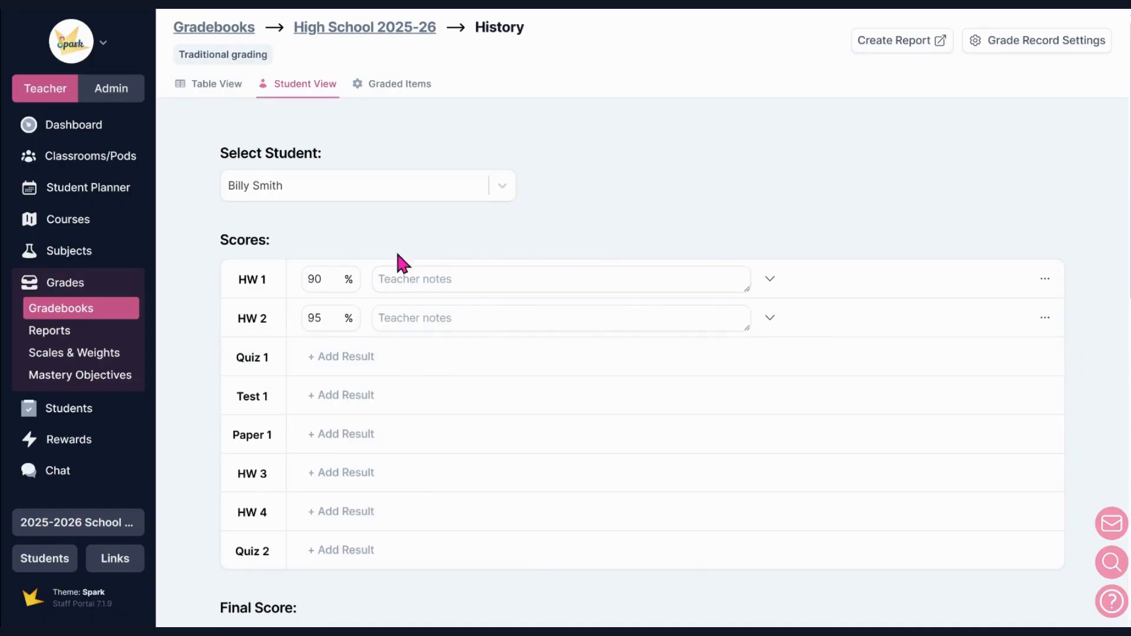
{"action": "left_click", "coordinate": [227, 84]}
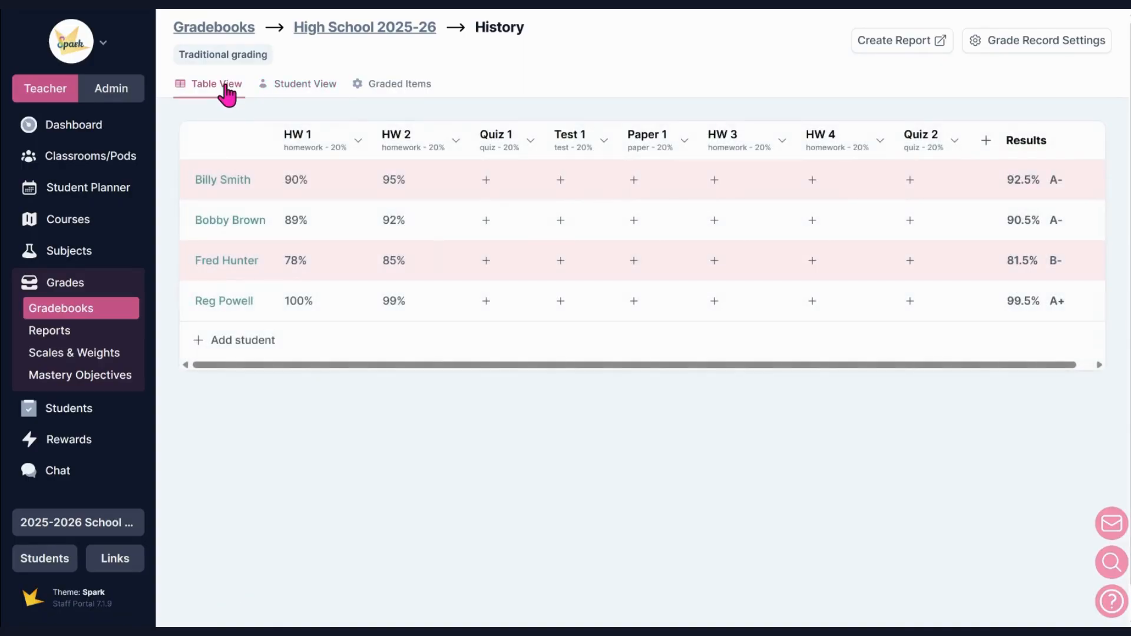
{"action": "left_click", "coordinate": [1025, 188]}
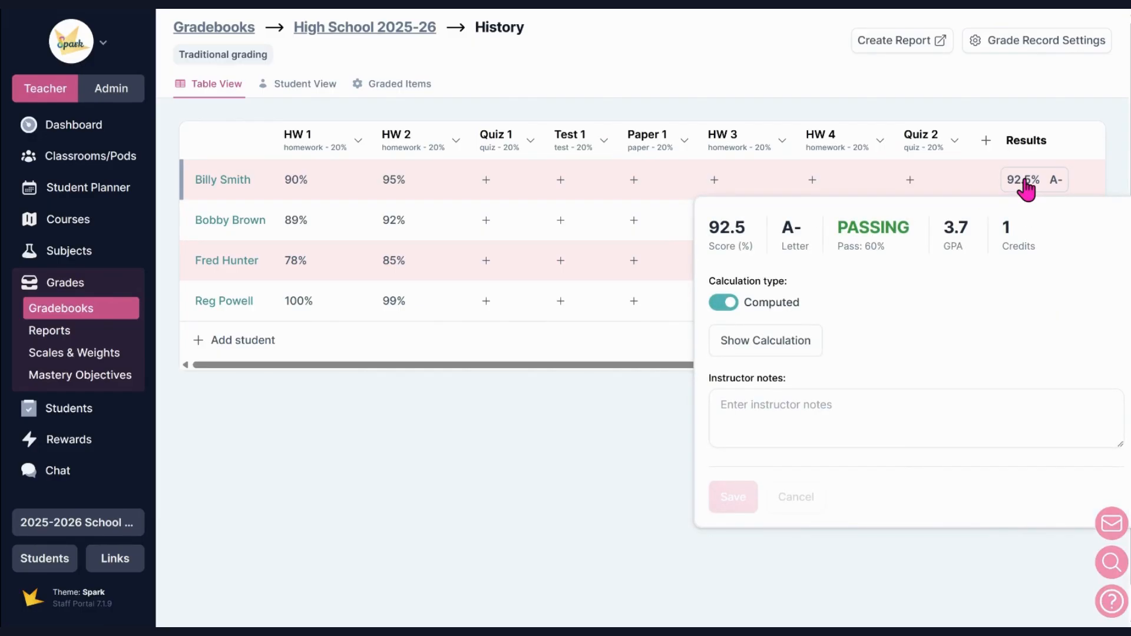
{"action": "left_click", "coordinate": [1025, 187]}
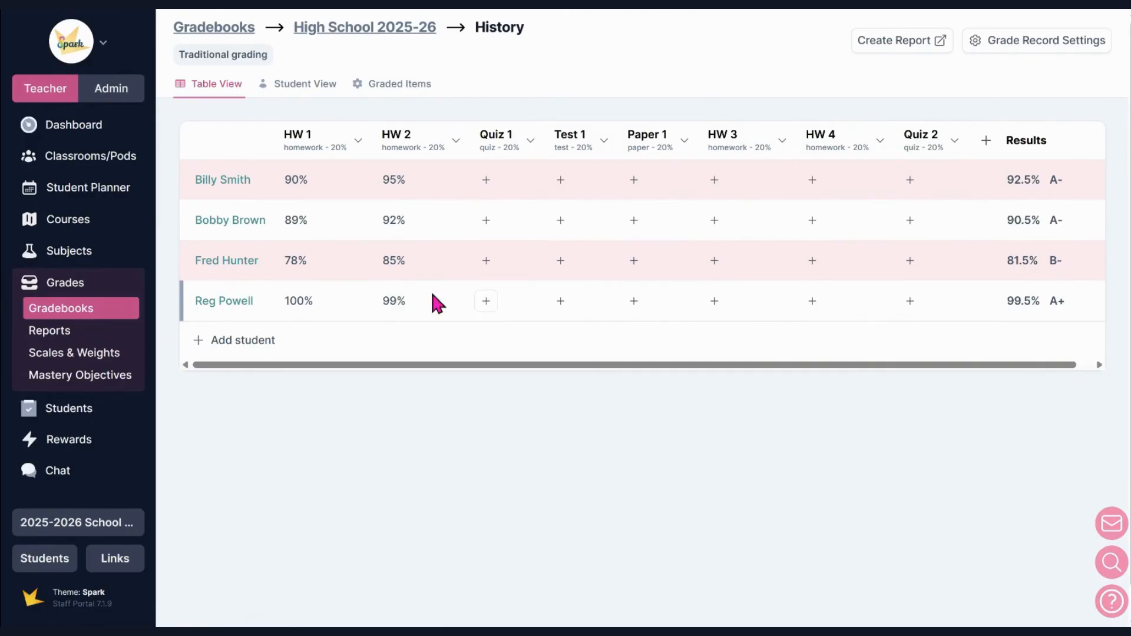
- Look over the school-wide student planner and open the 2025-2026 High School classroom's planner
{"action": "left_click", "coordinate": [106, 198]}
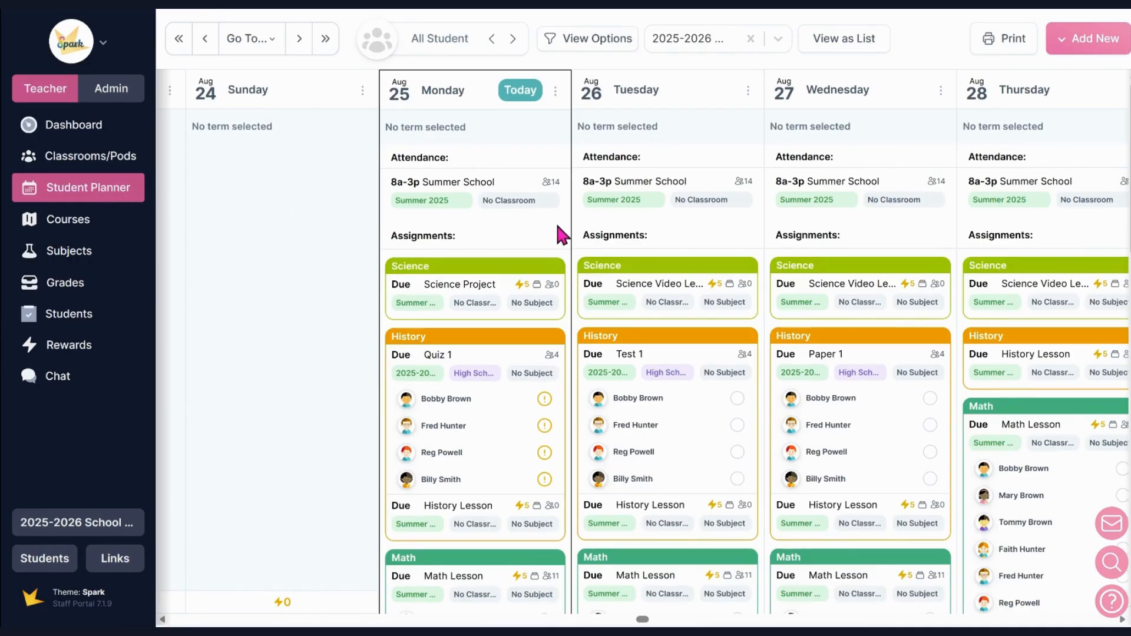
{"action": "scroll", "coordinate": [563, 236], "scroll_direction": "down", "scroll_amount": 6}
{"action": "scroll", "coordinate": [563, 236], "scroll_direction": "up", "scroll_amount": 7}
{"action": "left_click", "coordinate": [112, 167]}
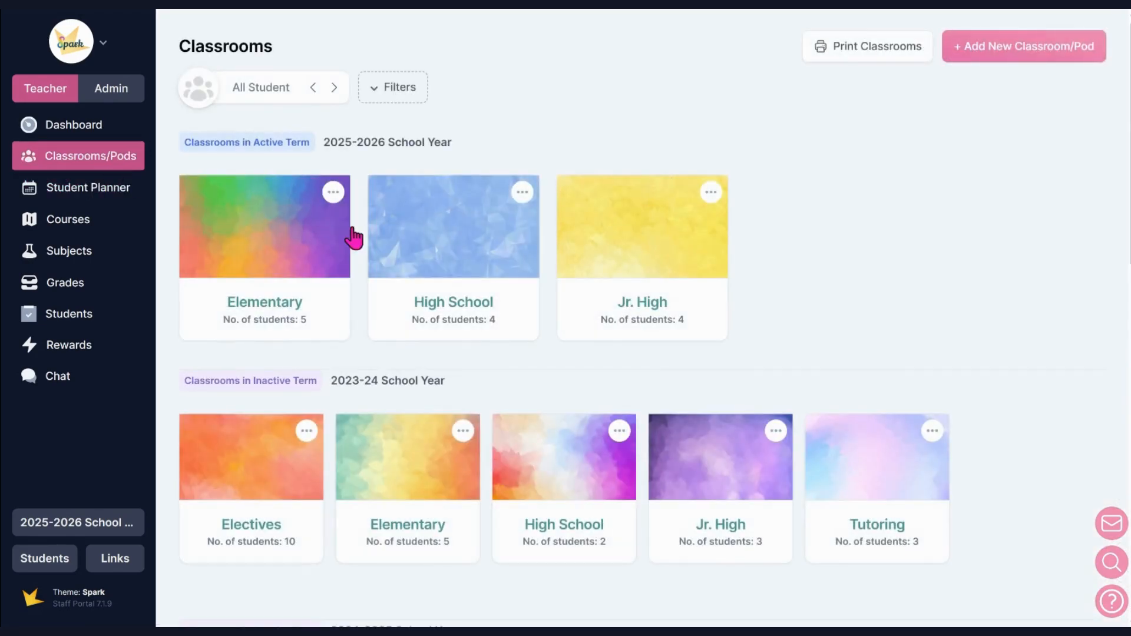
{"action": "left_click", "coordinate": [420, 233]}
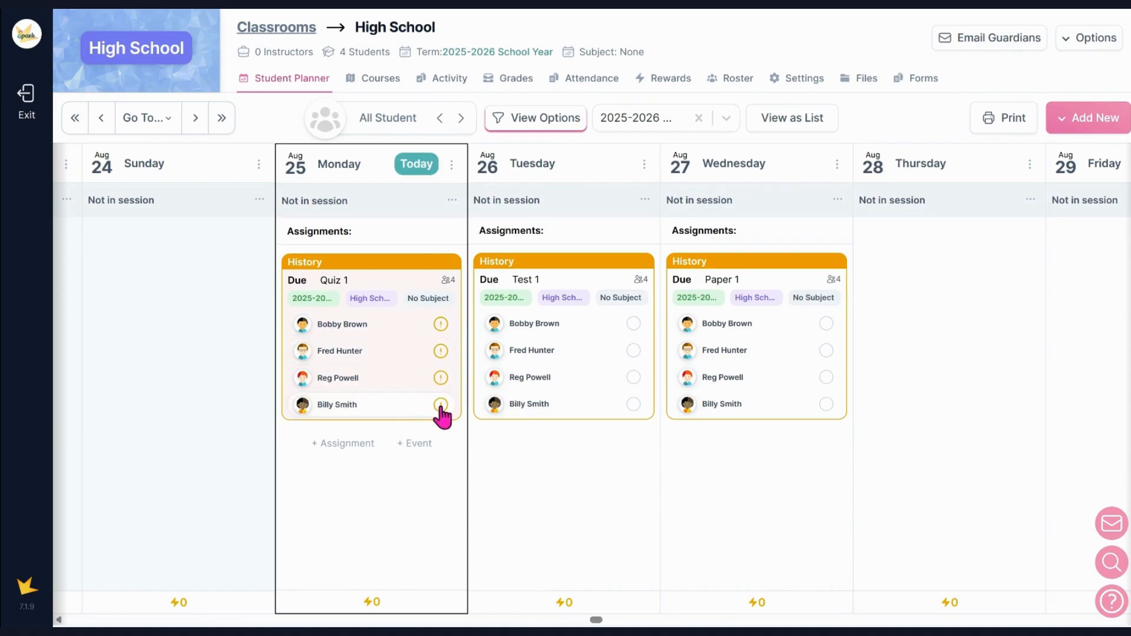
- Examine the first listed student's Quiz 1 submission and the assignment's grading setup, then close it
{"action": "left_click", "coordinate": [441, 324]}
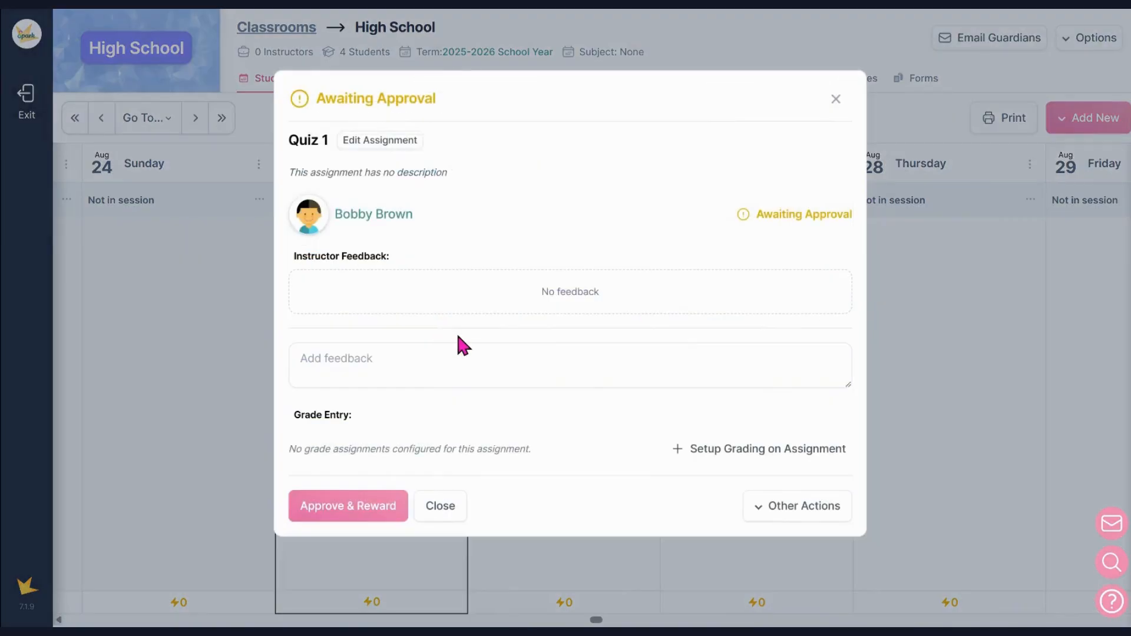
{"action": "left_click", "coordinate": [726, 454]}
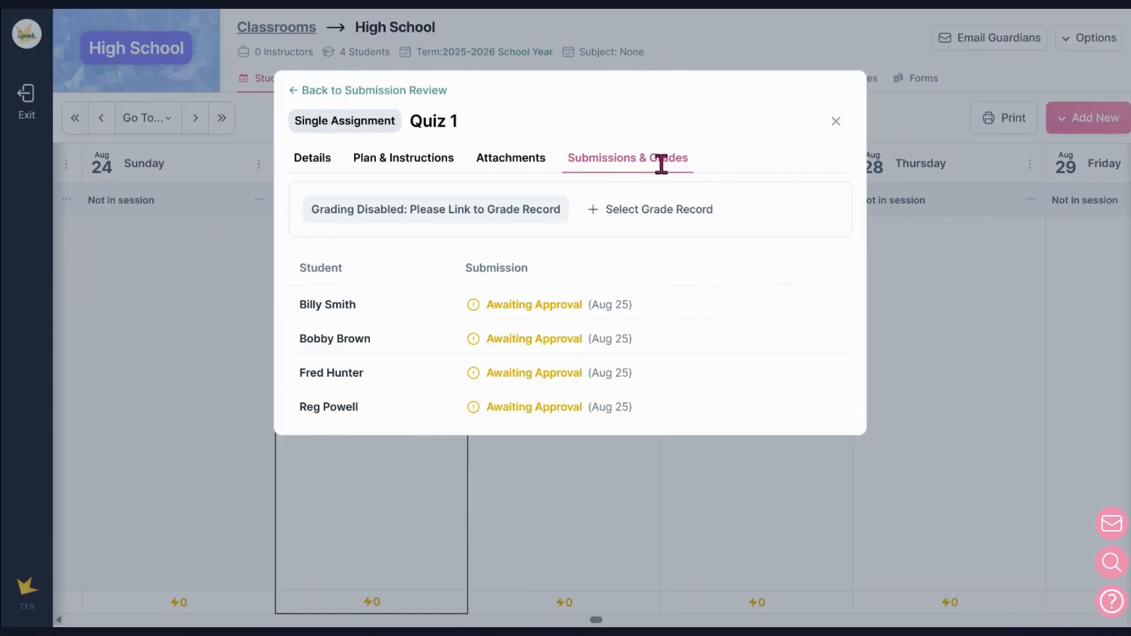
{"action": "left_click", "coordinate": [834, 125]}
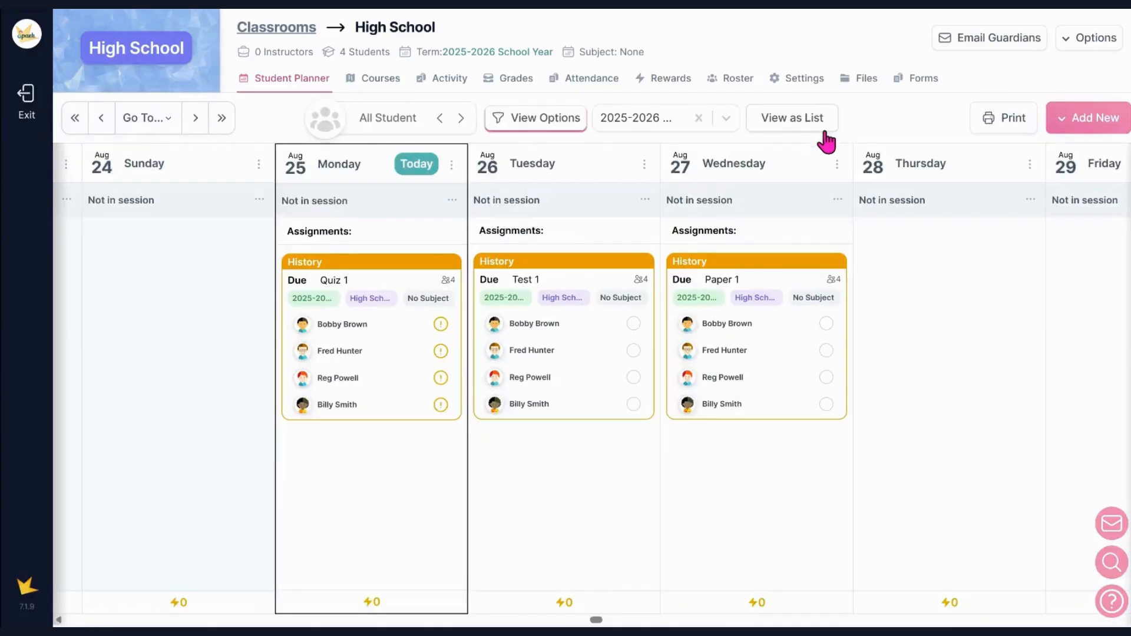
- Select the High School 2025-26 gradebook and its History grade record for grading Monday's Quiz 1 assignment
{"action": "left_click", "coordinate": [396, 288]}
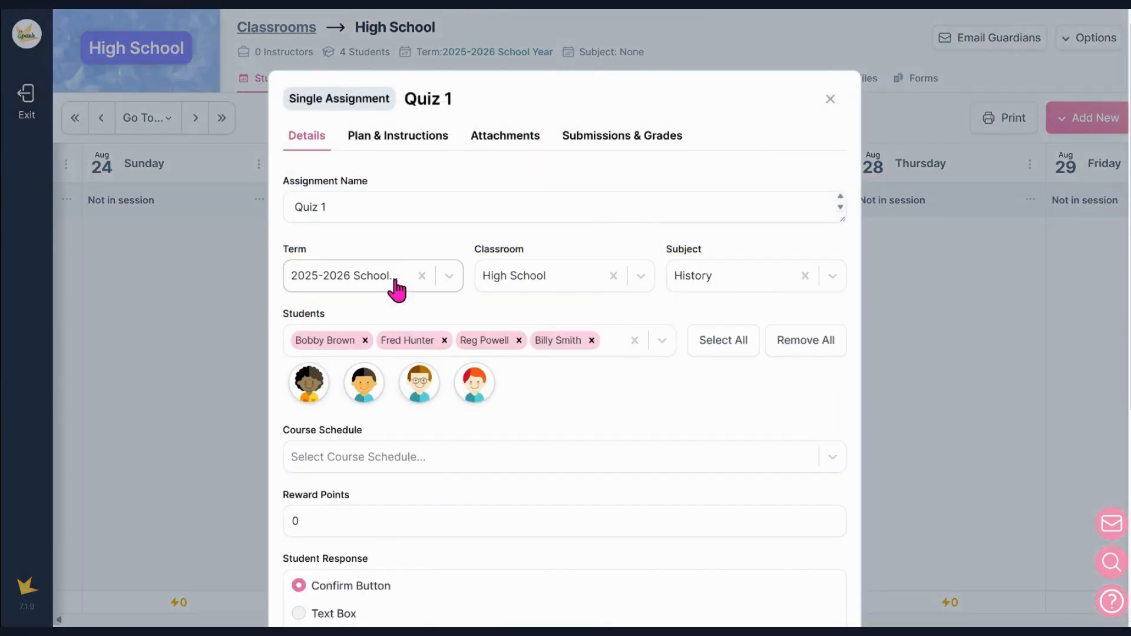
{"action": "left_click", "coordinate": [634, 140]}
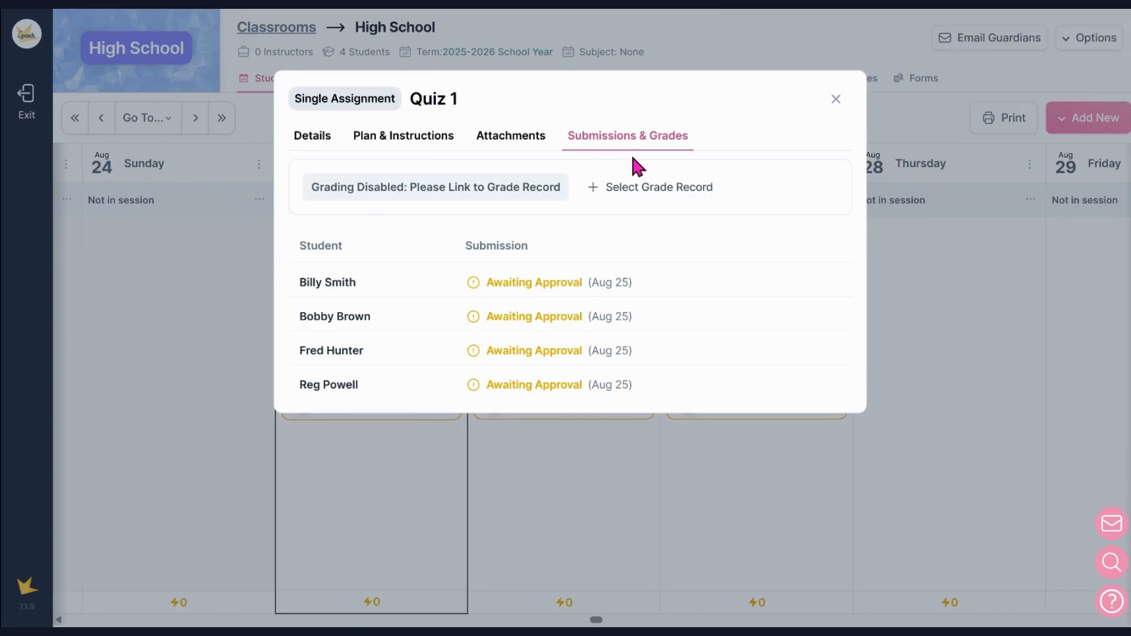
{"action": "left_click", "coordinate": [633, 199]}
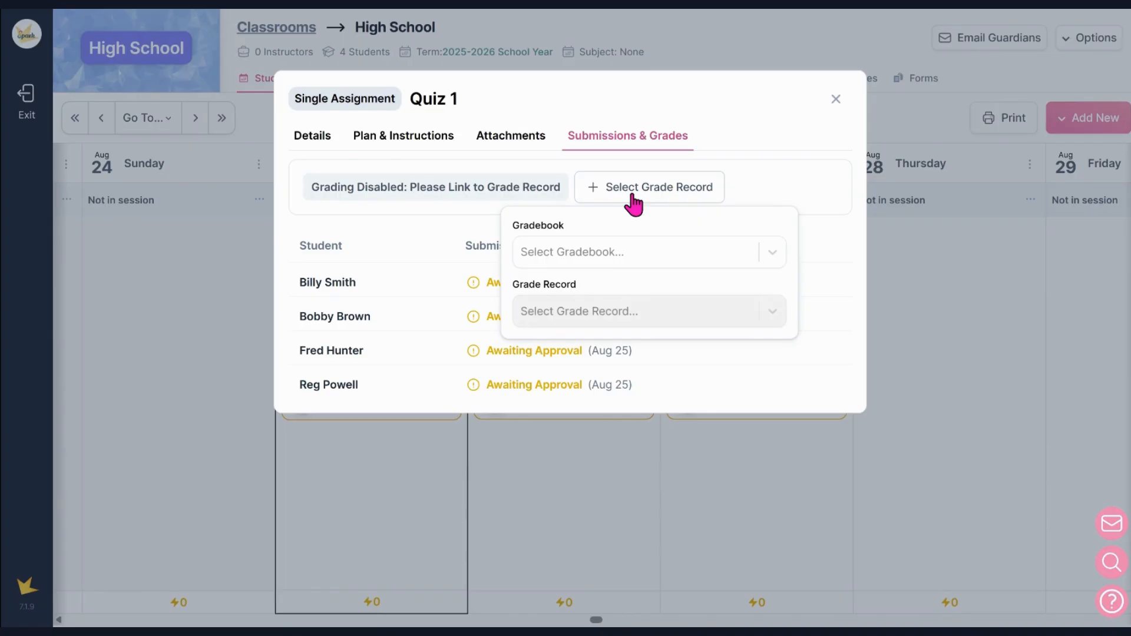
{"action": "left_click", "coordinate": [665, 261]}
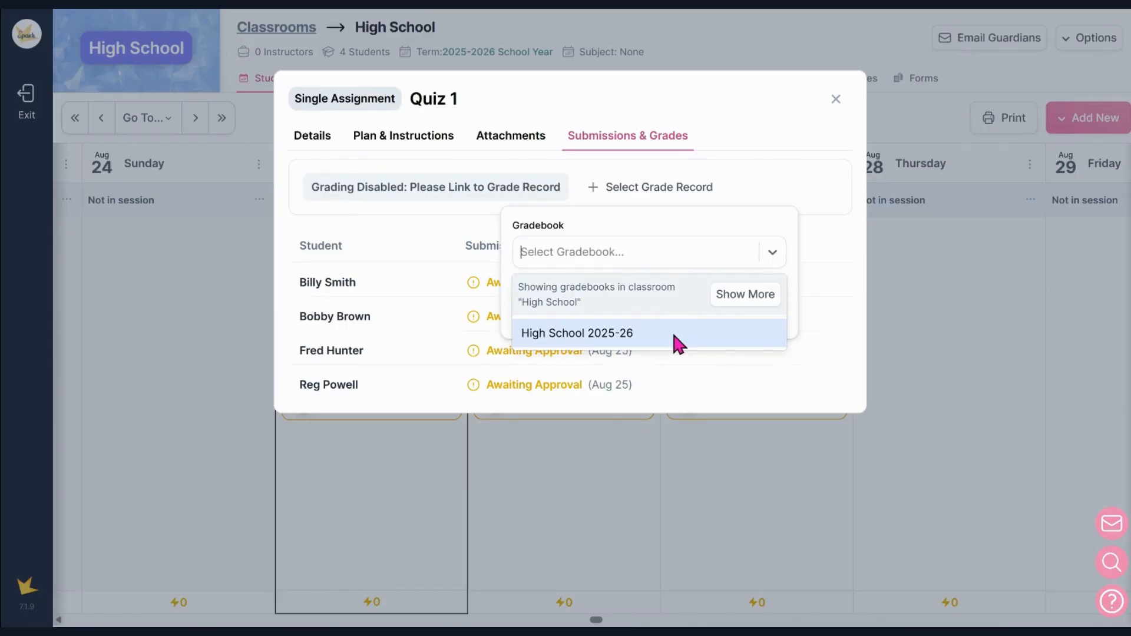
{"action": "left_click", "coordinate": [744, 296]}
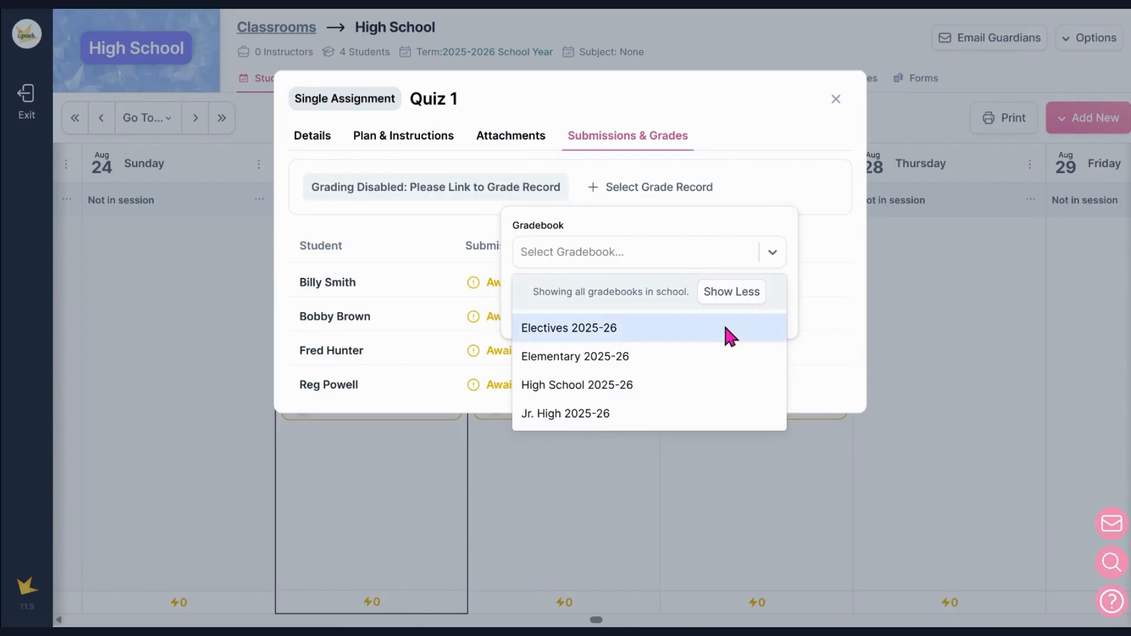
{"action": "left_click", "coordinate": [693, 388]}
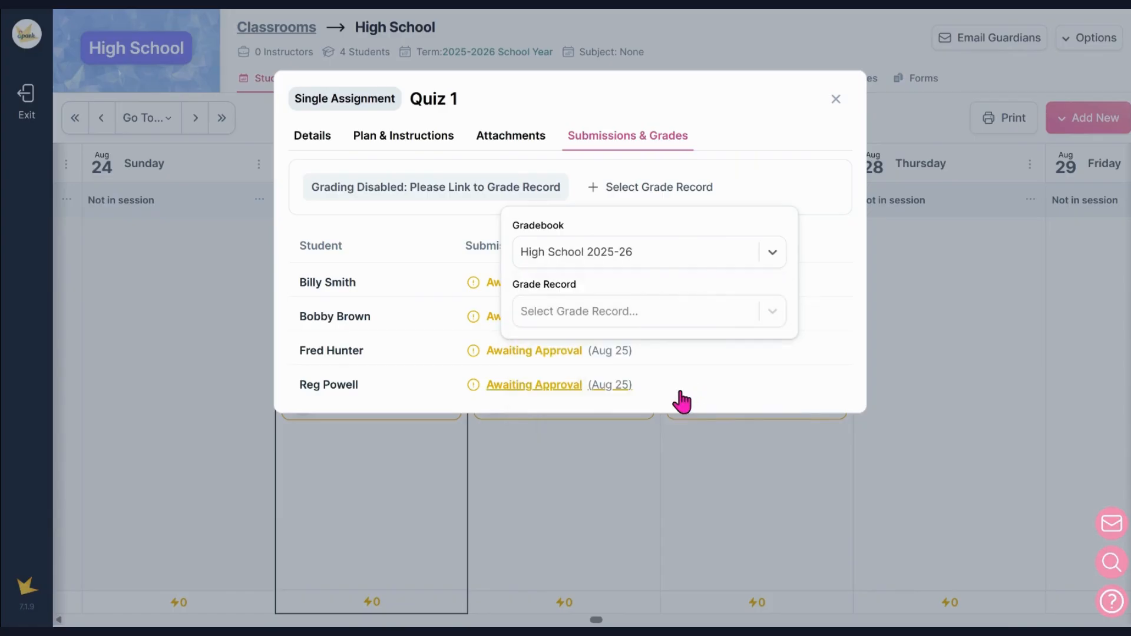
{"action": "left_click", "coordinate": [695, 319]}
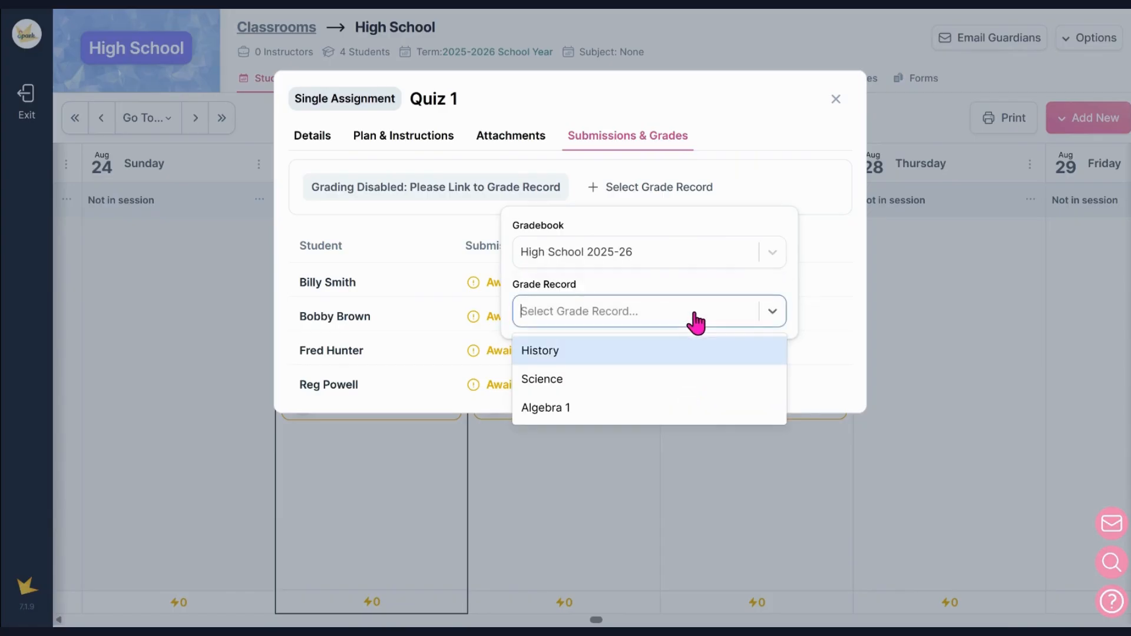
{"action": "left_click", "coordinate": [688, 352]}
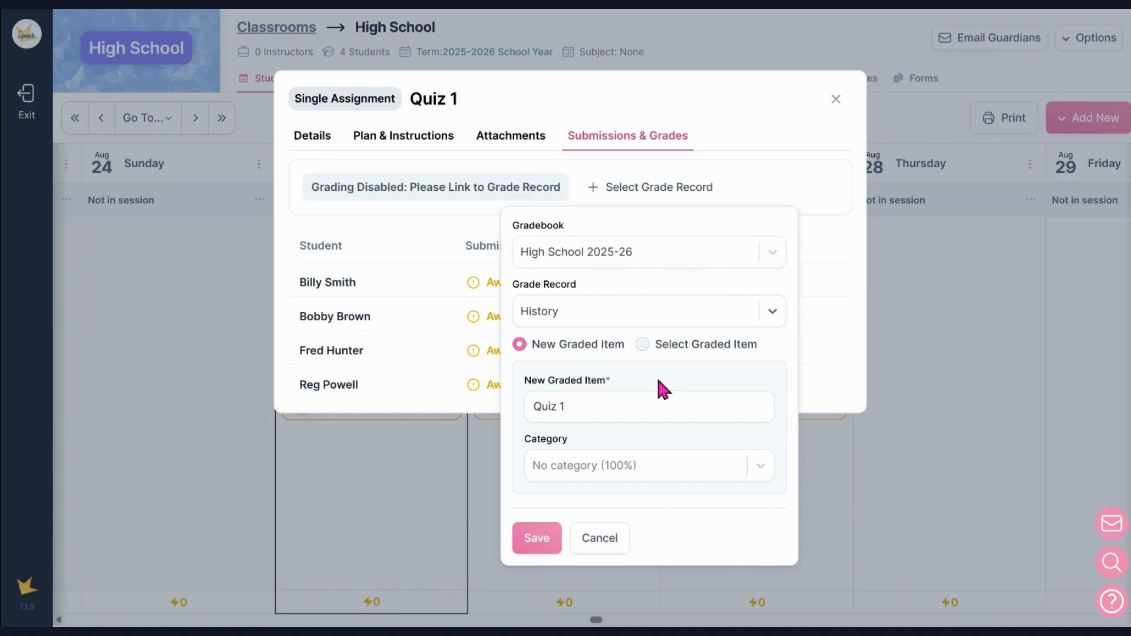
- Link the assignment to the existing graded item Quiz 1 and save the grading link
{"action": "left_click", "coordinate": [674, 351]}
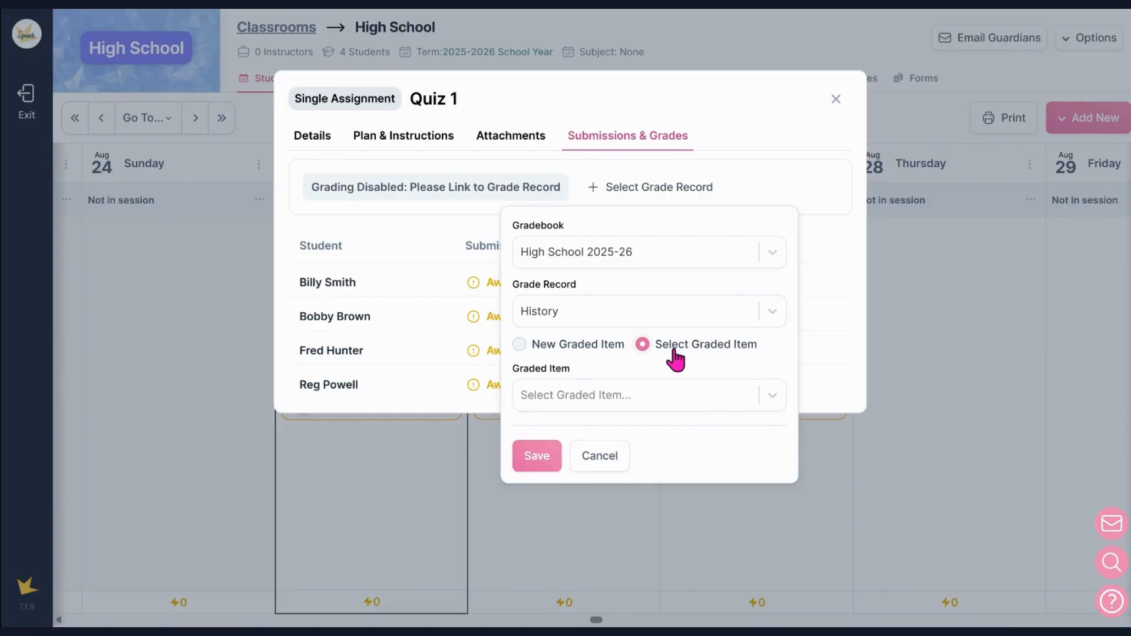
{"action": "left_click", "coordinate": [674, 393]}
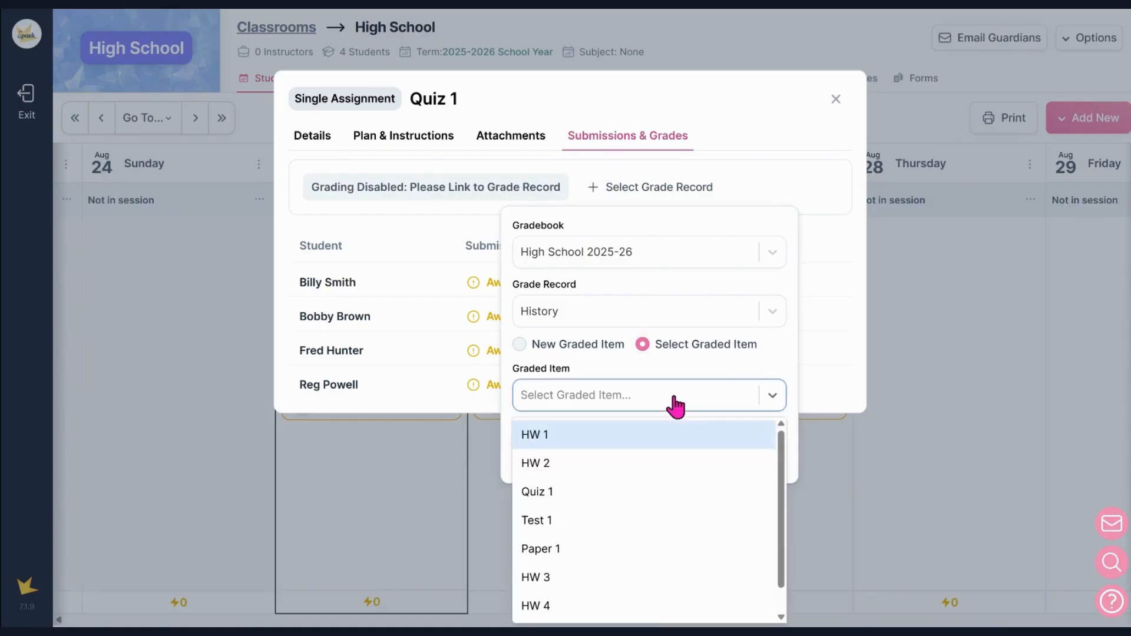
{"action": "left_click", "coordinate": [655, 493]}
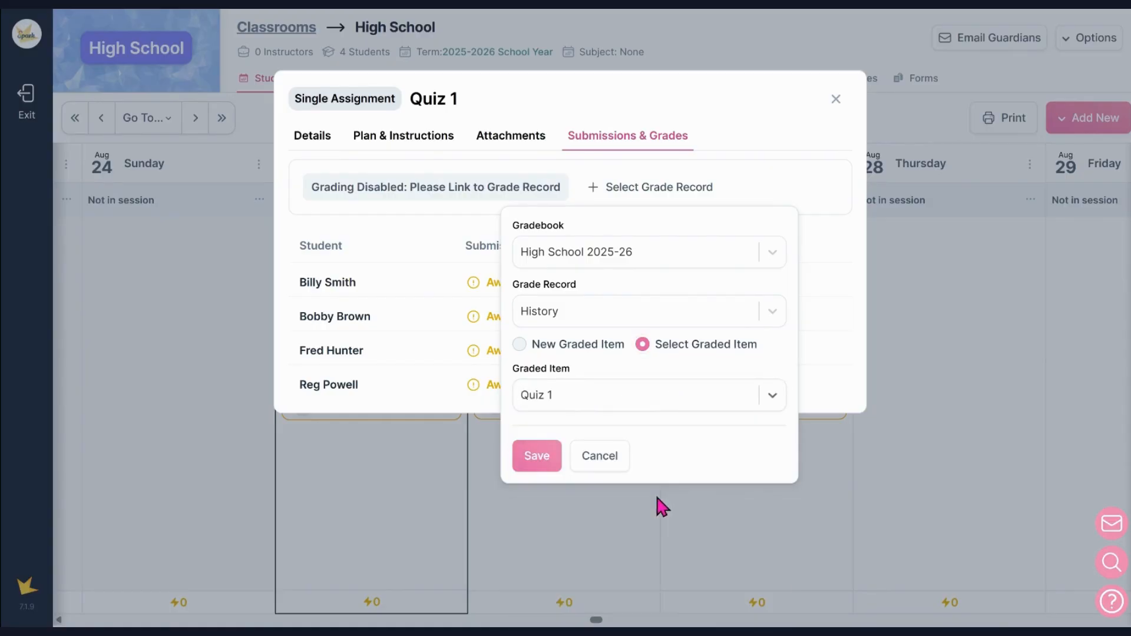
{"action": "left_click", "coordinate": [545, 461]}
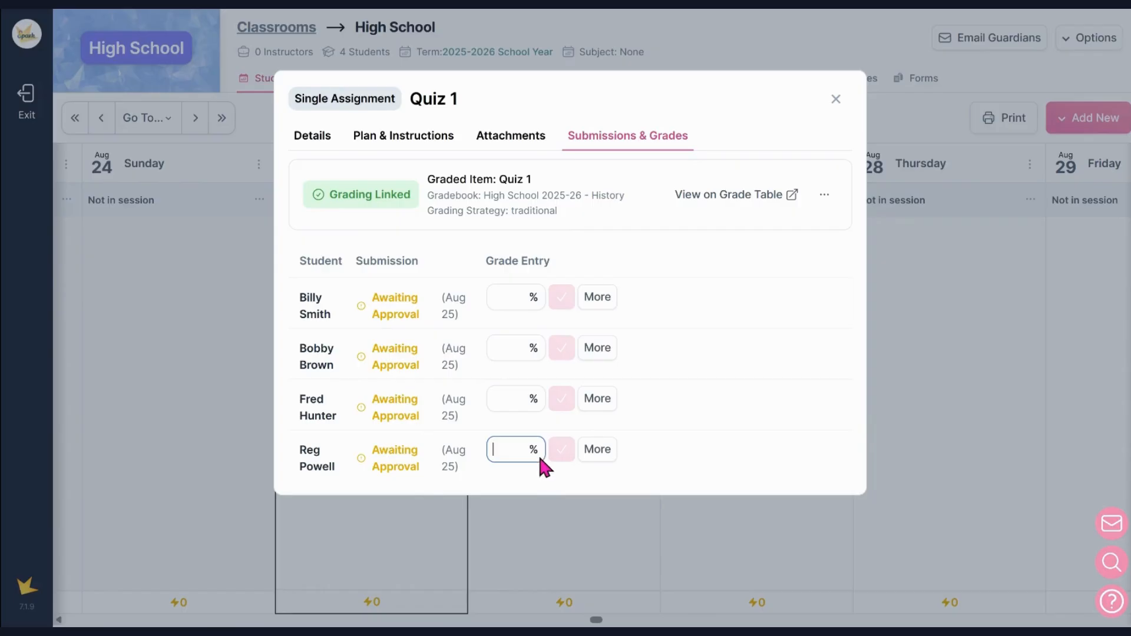
- Enter and save the four students' Quiz 1 grades in listed order as 100, 95, 90 and 89 percent, and close the assignment
{"action": "left_click", "coordinate": [508, 300]}
{"action": "type", "text": "100"}
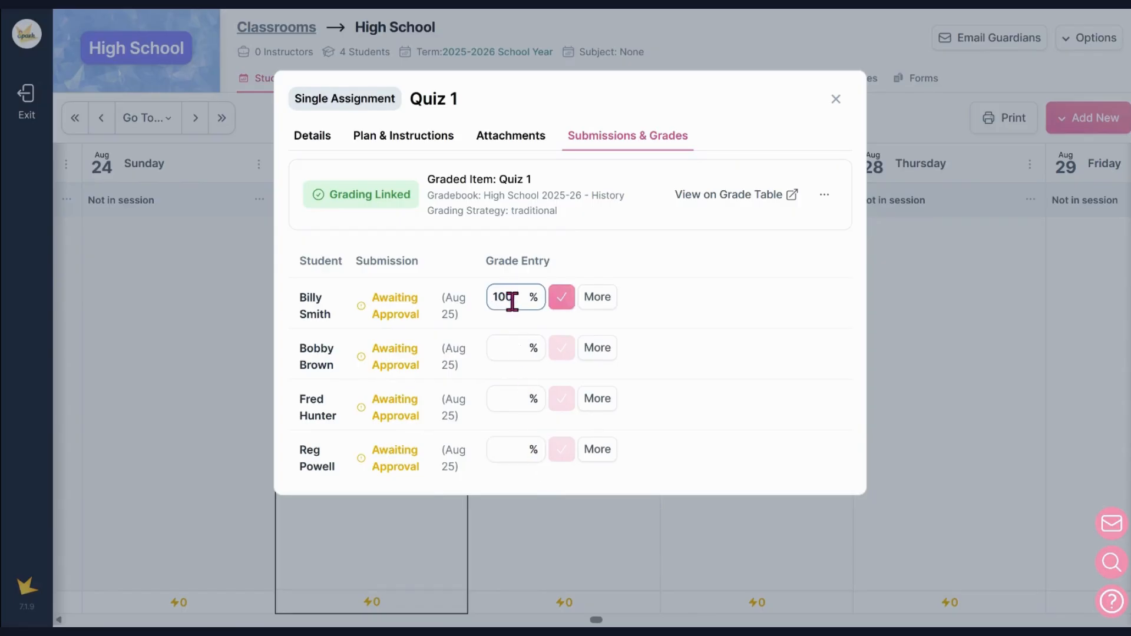
{"action": "left_click", "coordinate": [560, 299]}
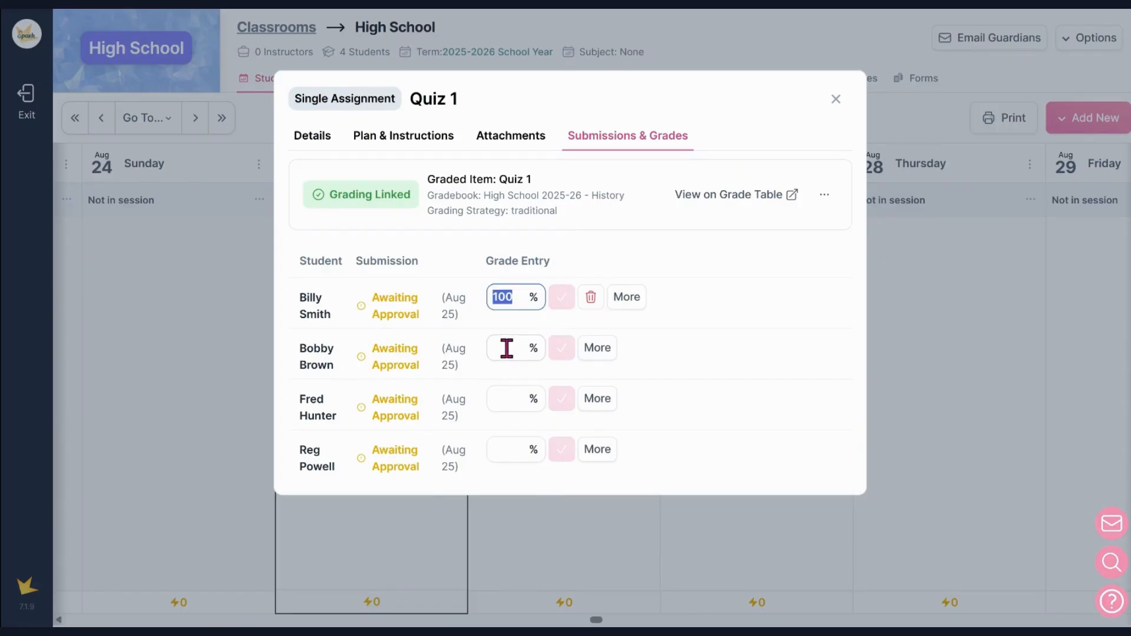
{"action": "left_click", "coordinate": [505, 348]}
{"action": "type", "text": "95"}
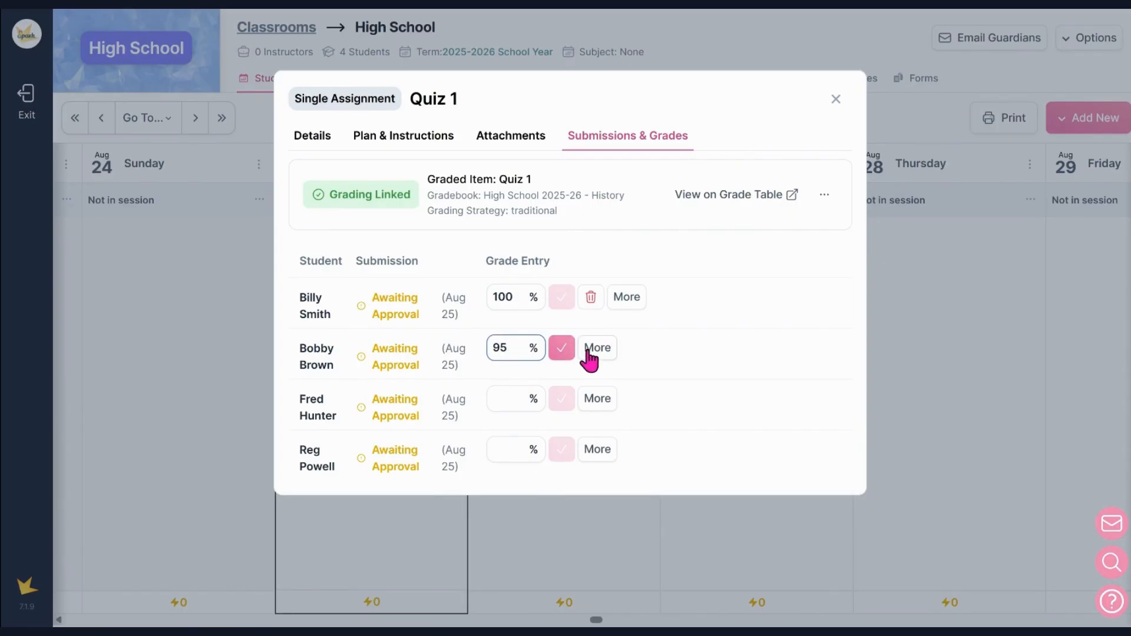
{"action": "left_click", "coordinate": [561, 348]}
{"action": "left_click", "coordinate": [515, 393]}
{"action": "type", "text": "90"}
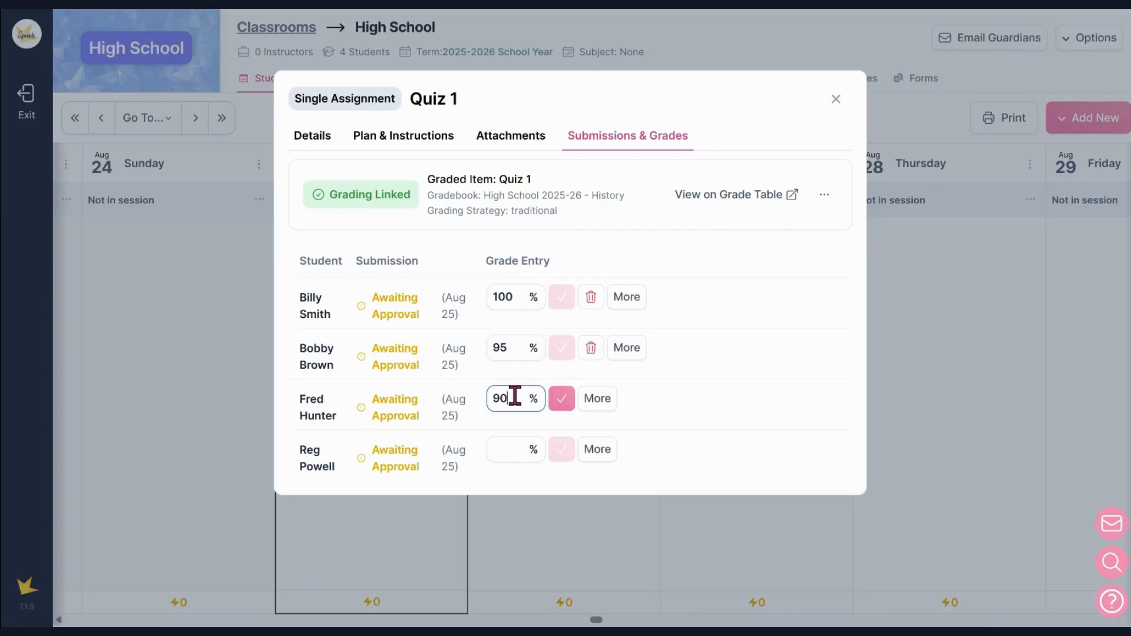
{"action": "left_click", "coordinate": [559, 406]}
{"action": "left_click", "coordinate": [501, 456]}
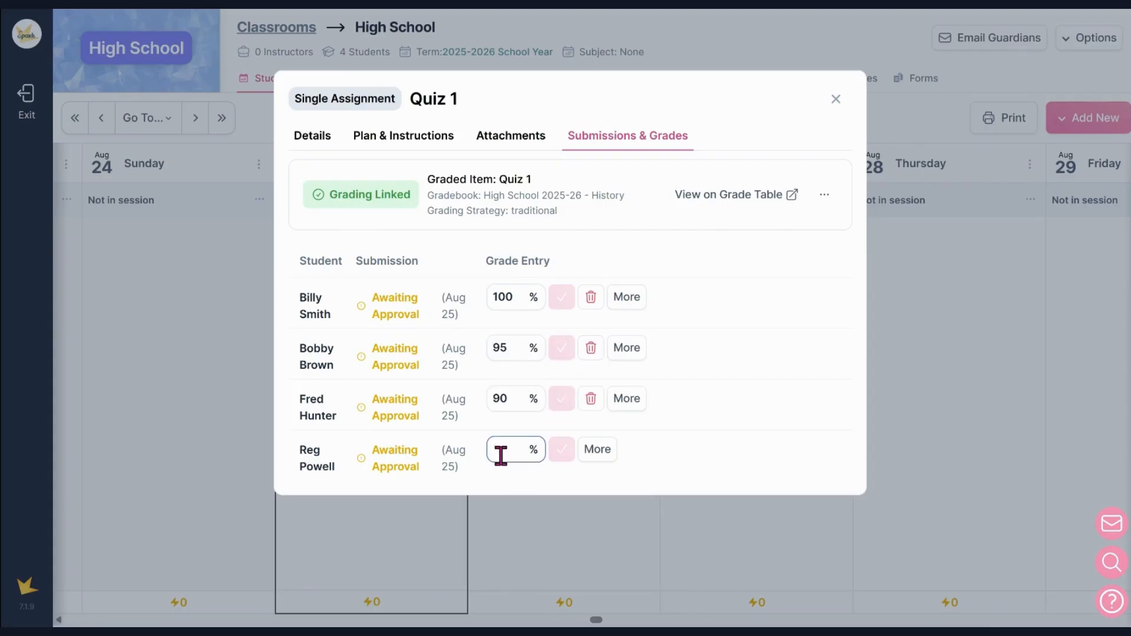
{"action": "type", "text": "89"}
{"action": "left_click", "coordinate": [562, 455]}
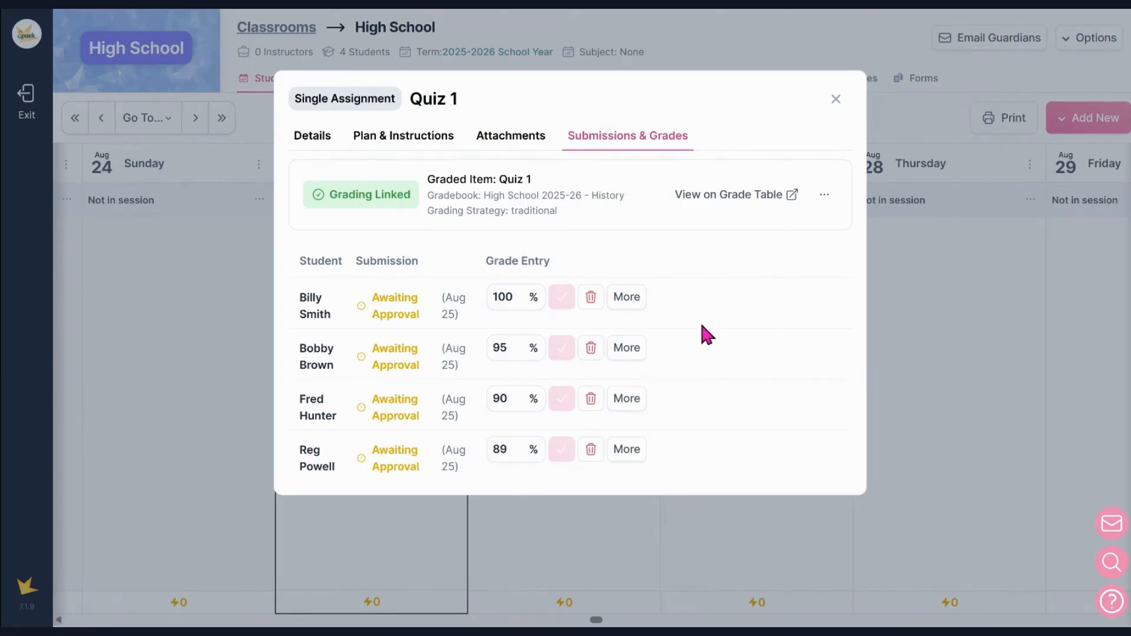
{"action": "left_click", "coordinate": [834, 99]}
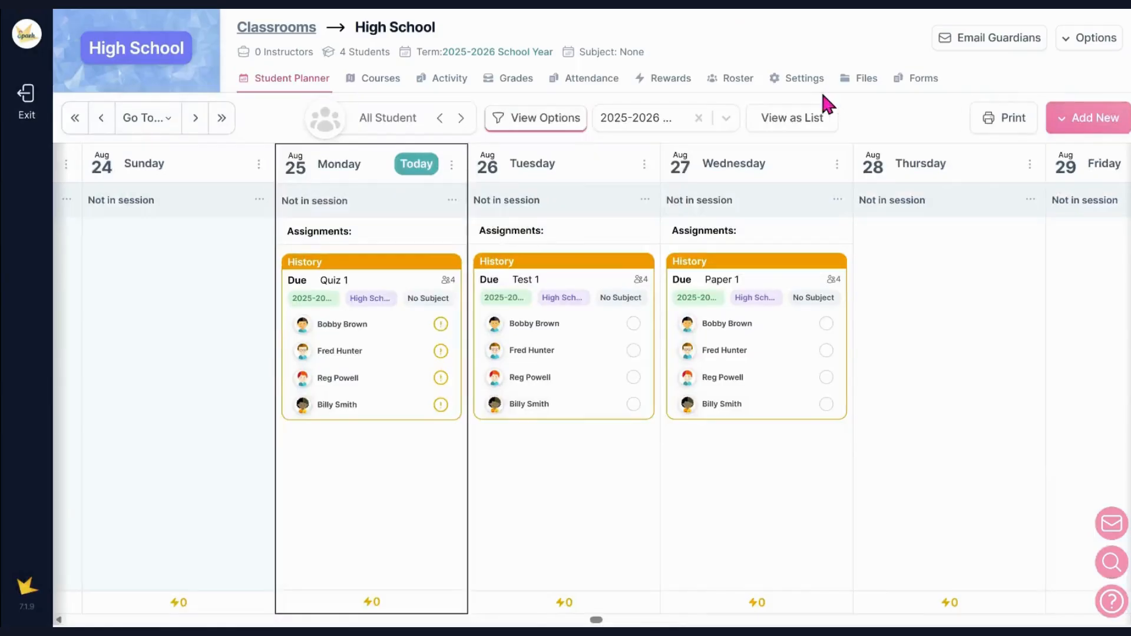
- Review the History grade table in the classroom's High School 2025-26 gradebook, including the Test 1 column's settings
{"action": "left_click", "coordinate": [526, 81]}
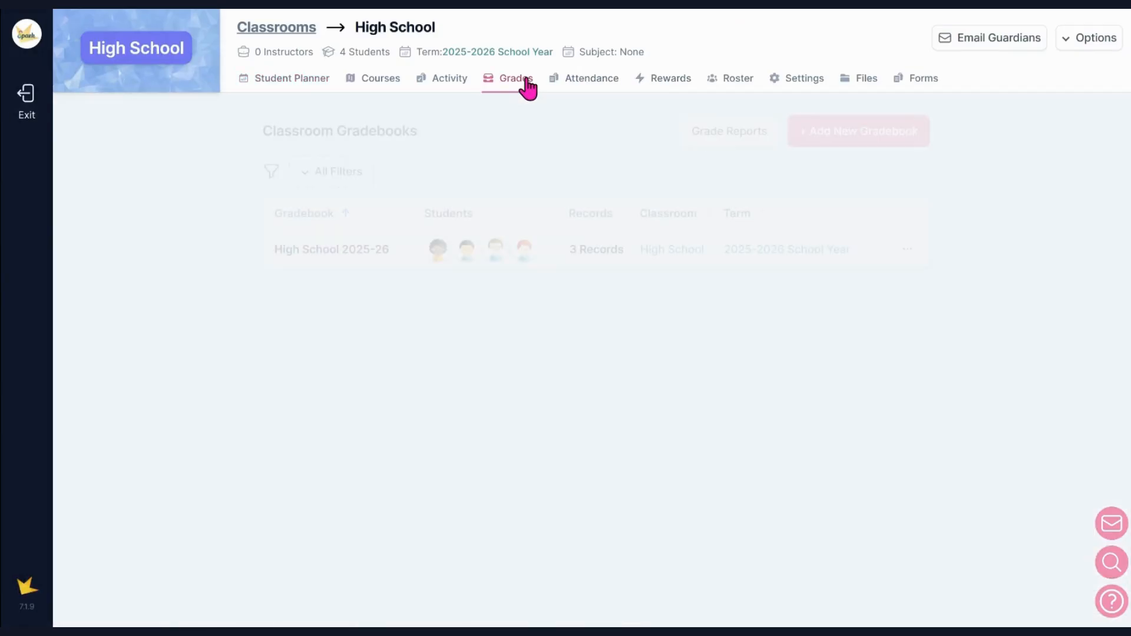
{"action": "left_click", "coordinate": [381, 259]}
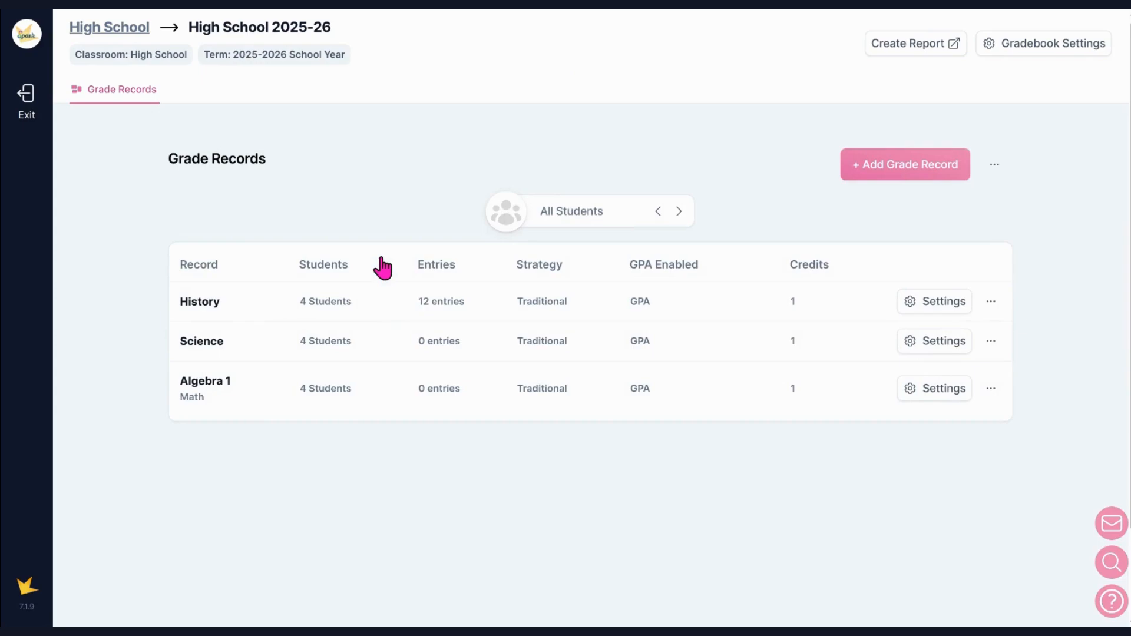
{"action": "left_click", "coordinate": [354, 309]}
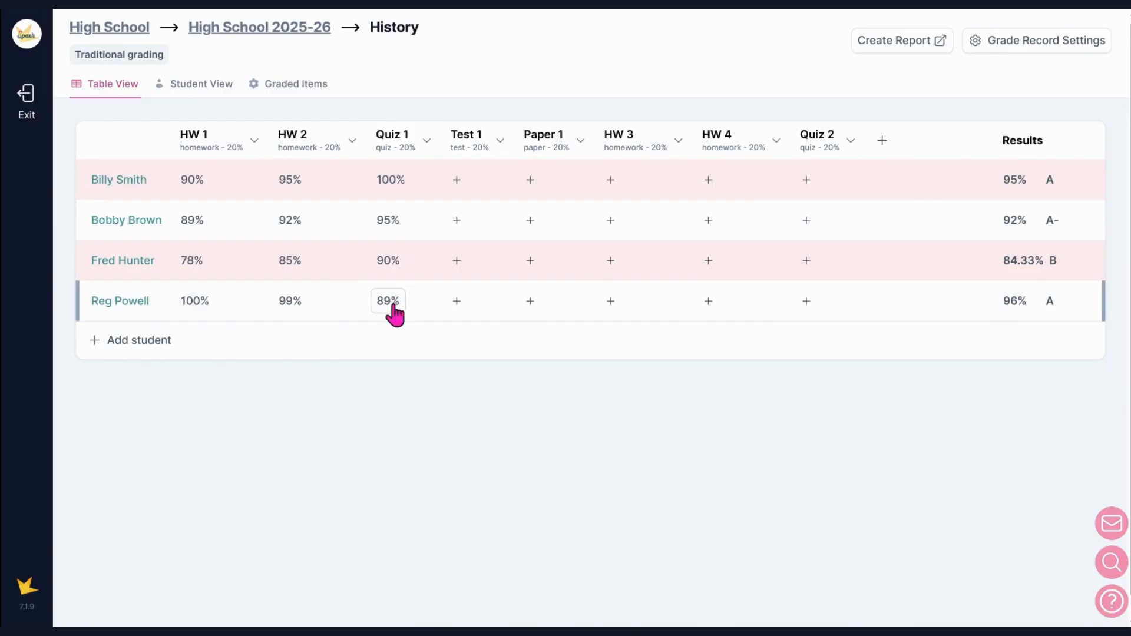
{"action": "left_click", "coordinate": [500, 148]}
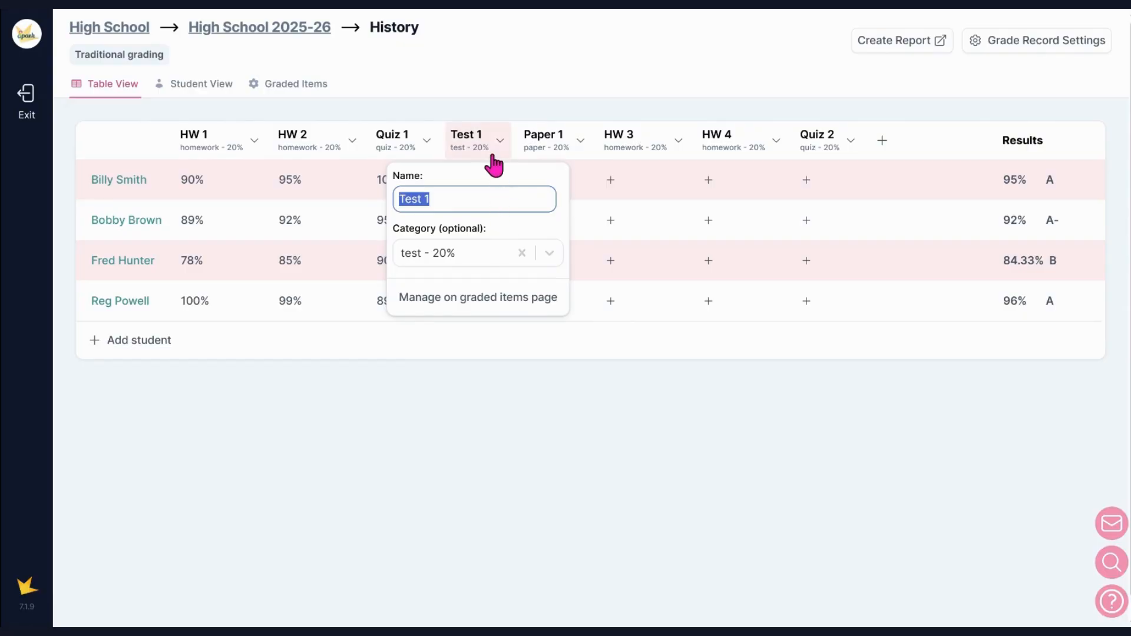
- Link the Test 1 graded item to the Test 1 student assignment dated Aug 26, 2025, and save the changes
{"action": "left_click", "coordinate": [317, 92]}
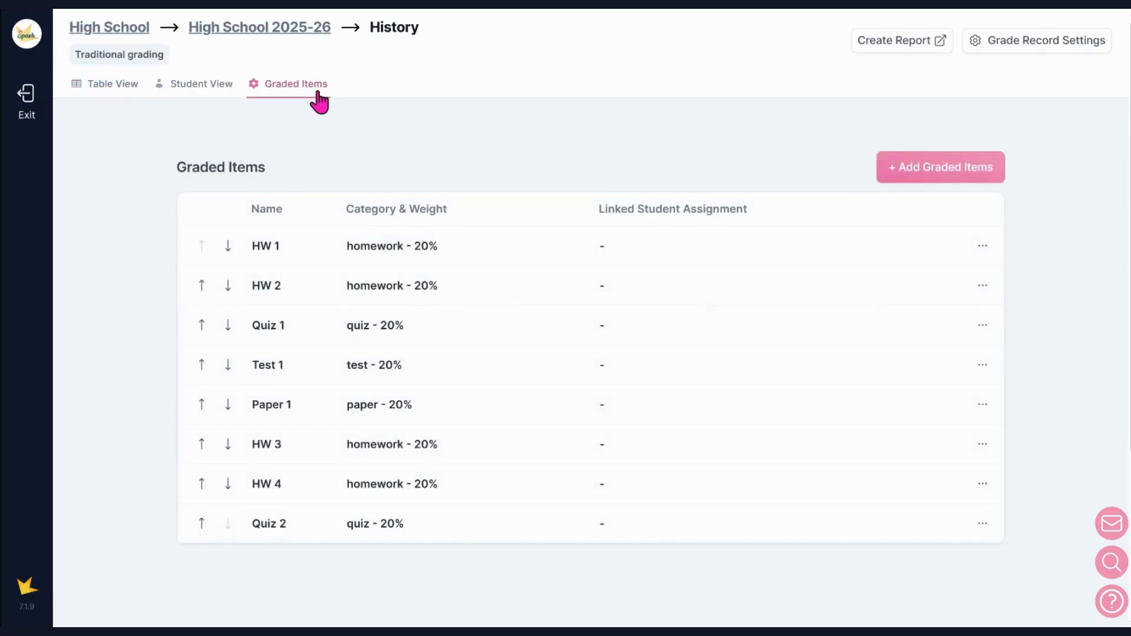
{"action": "left_click", "coordinate": [376, 379]}
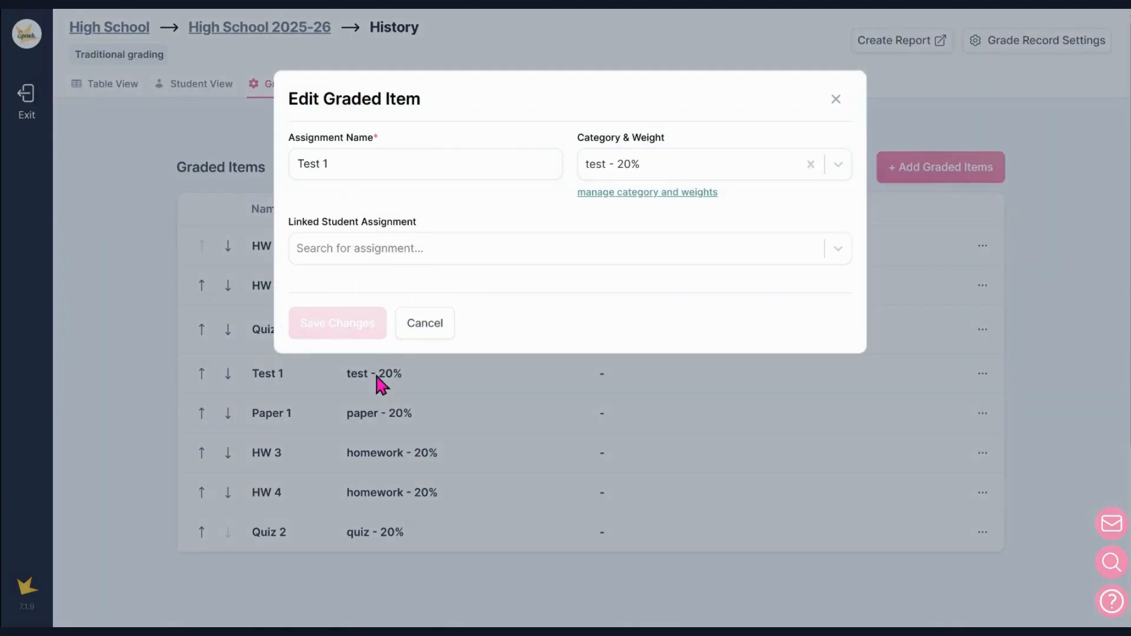
{"action": "left_click", "coordinate": [420, 253]}
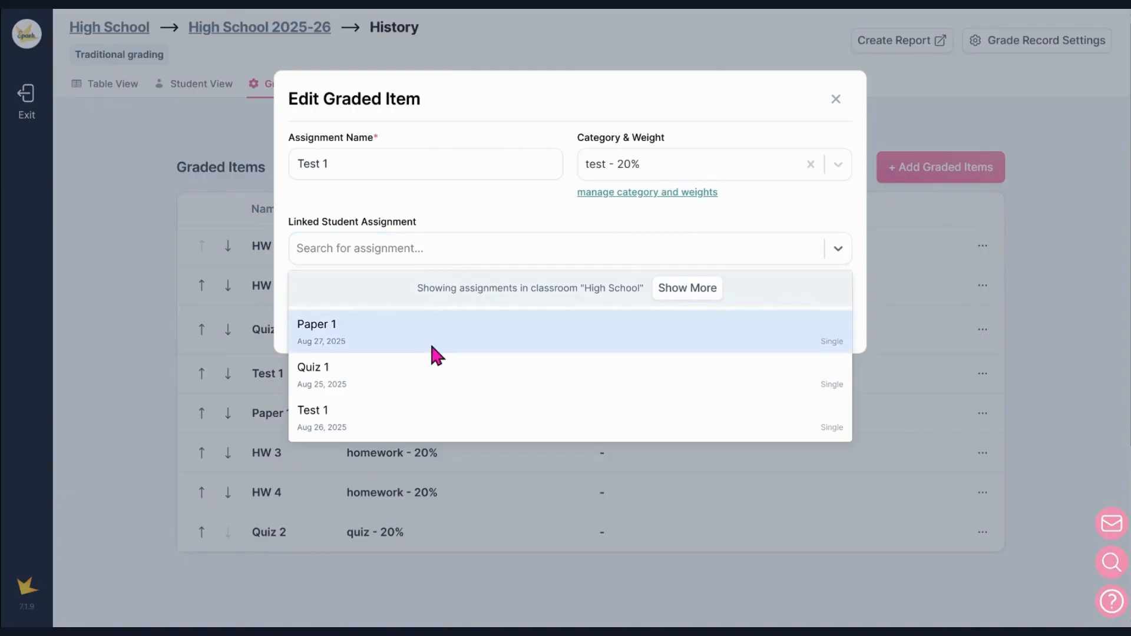
{"action": "left_click", "coordinate": [431, 419]}
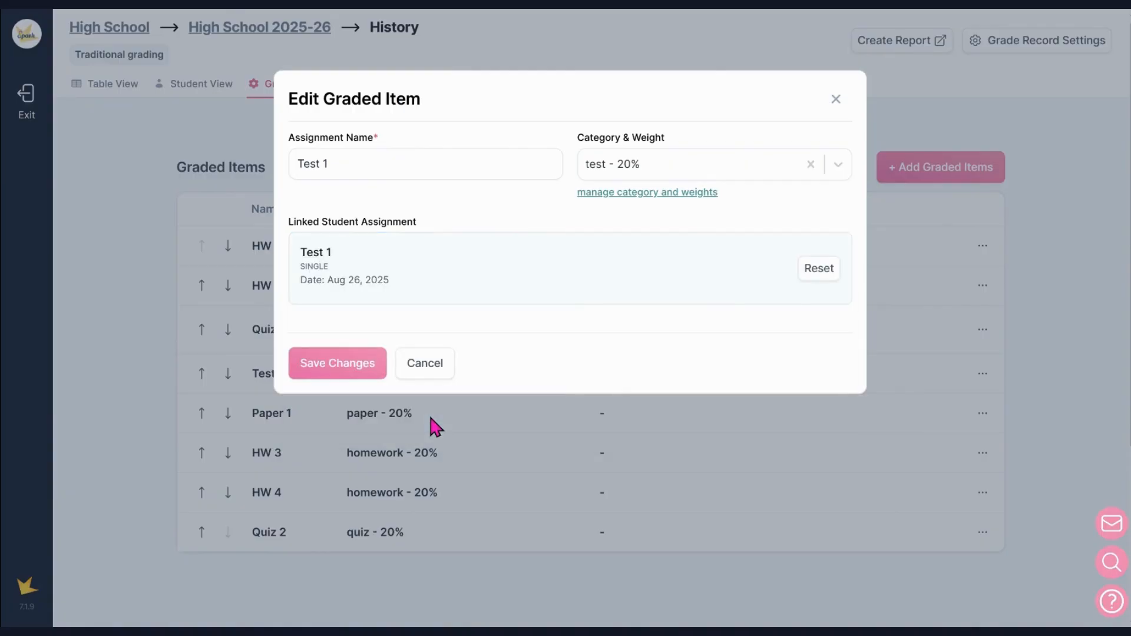
{"action": "left_click", "coordinate": [363, 372]}
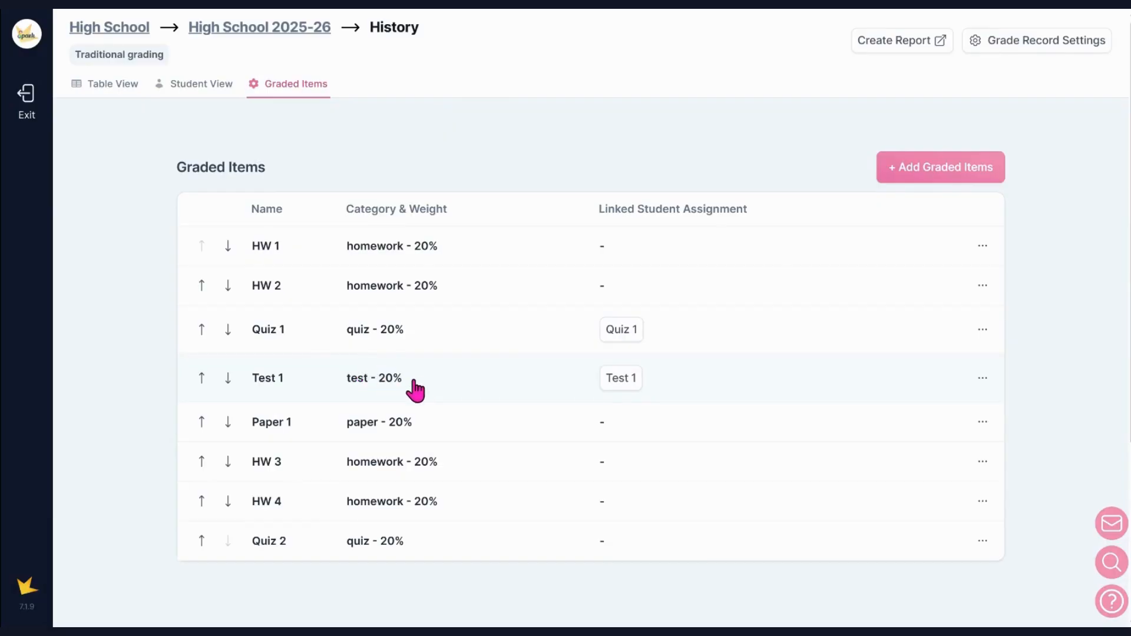
- Return to the 2025-2026 High School classroom's planner and open the submissions and grades of Tuesday's Test 1 assignment
{"action": "left_click", "coordinate": [36, 107]}
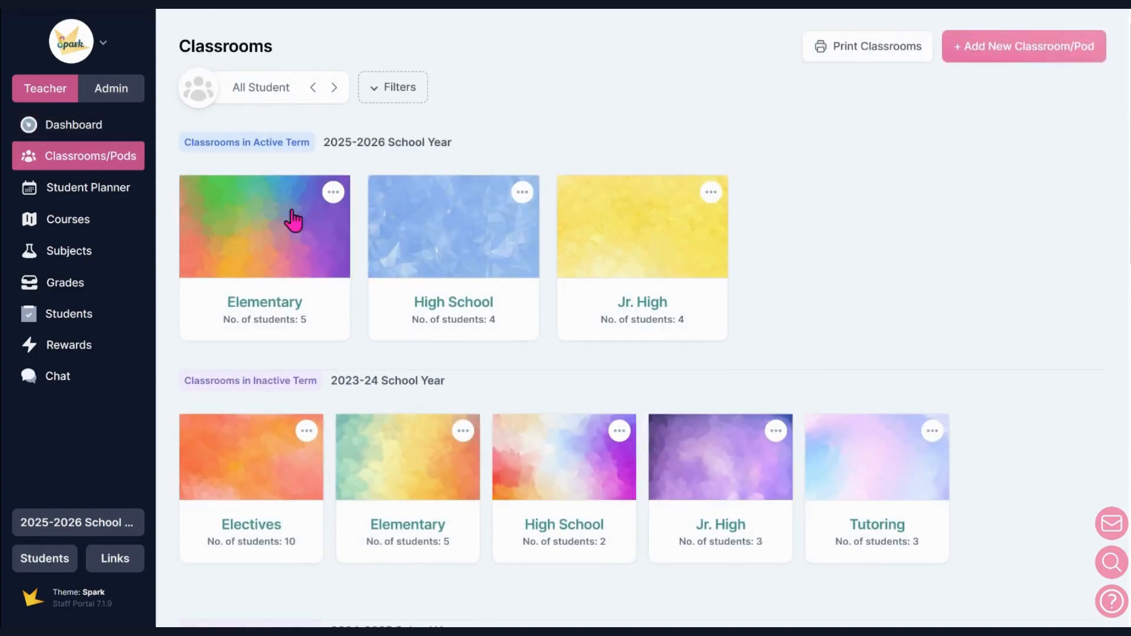
{"action": "left_click", "coordinate": [419, 220]}
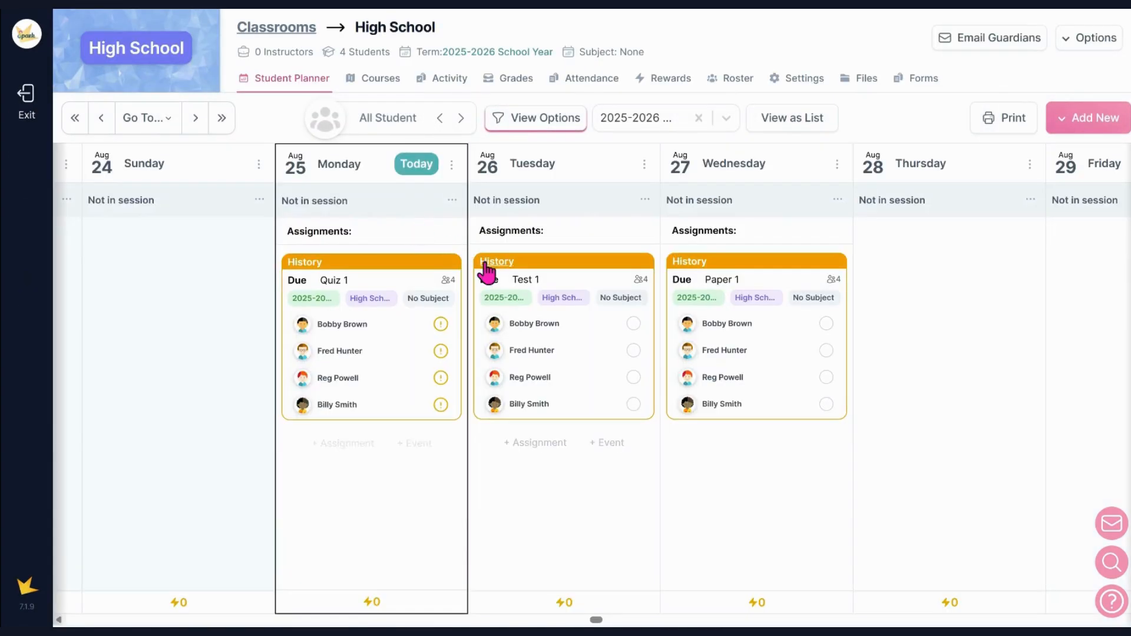
{"action": "left_click", "coordinate": [579, 290]}
{"action": "left_click", "coordinate": [606, 137]}
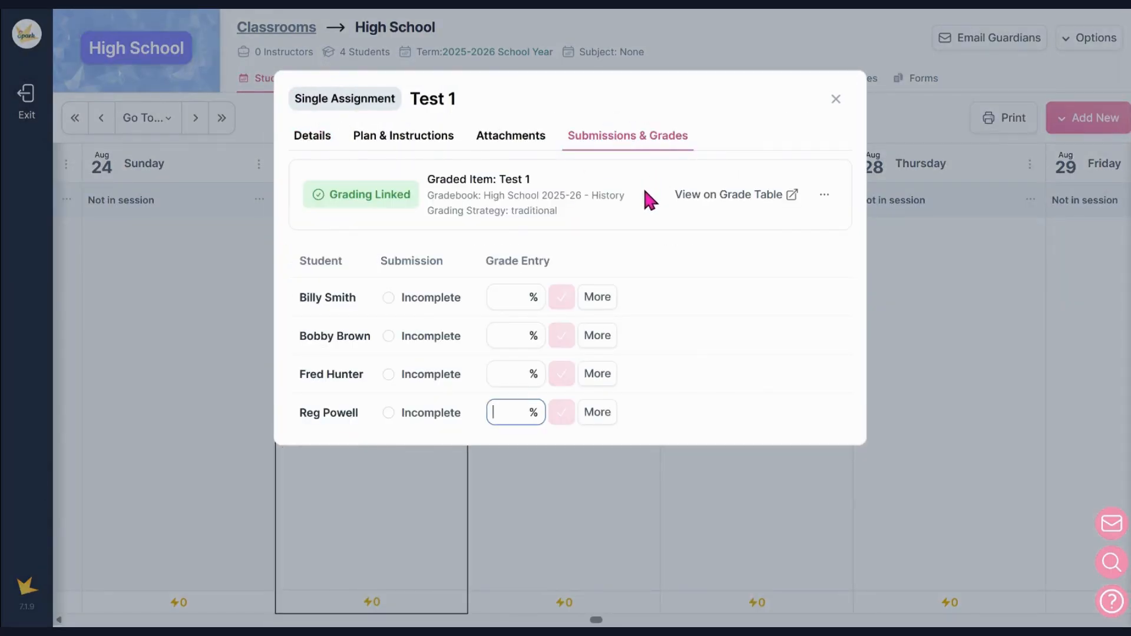
- Enter and save Test 1 grades of 99 percent for the first listed student and 98 percent for the second
{"action": "left_click", "coordinate": [514, 299]}
{"action": "type", "text": "99"}
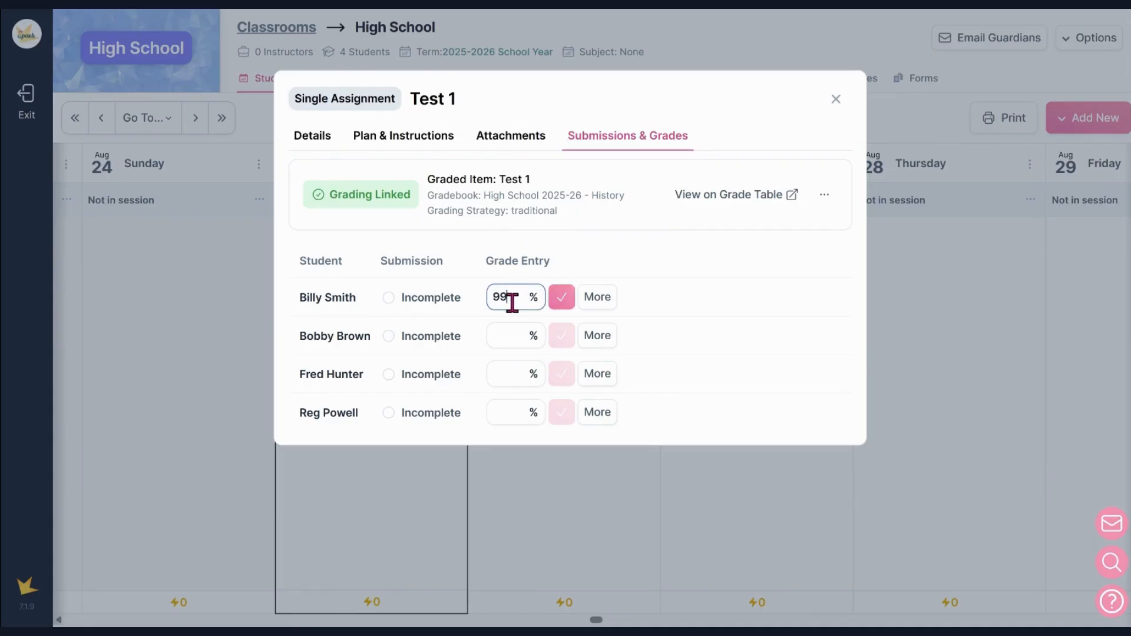
{"action": "left_click", "coordinate": [563, 298]}
{"action": "left_click", "coordinate": [513, 334]}
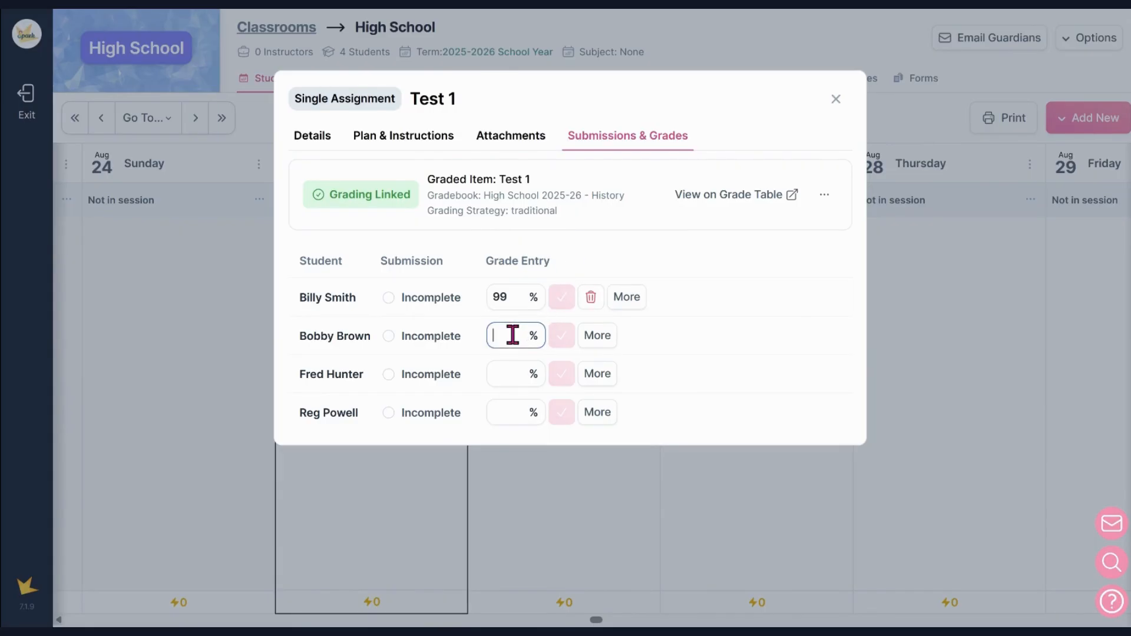
{"action": "type", "text": "98"}
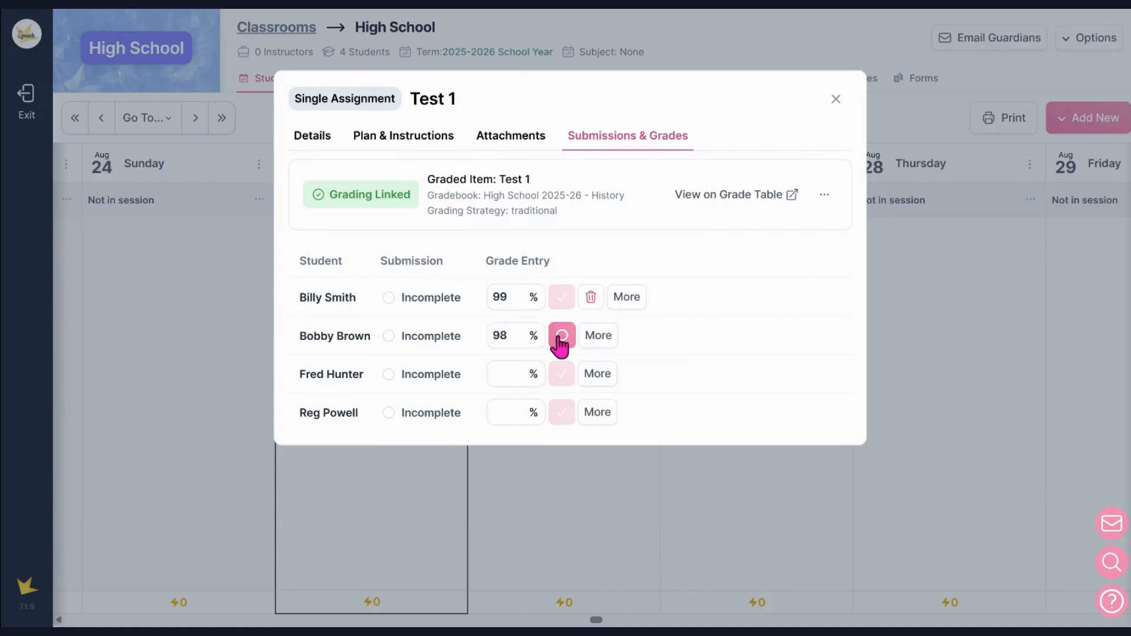
{"action": "left_click", "coordinate": [559, 334]}
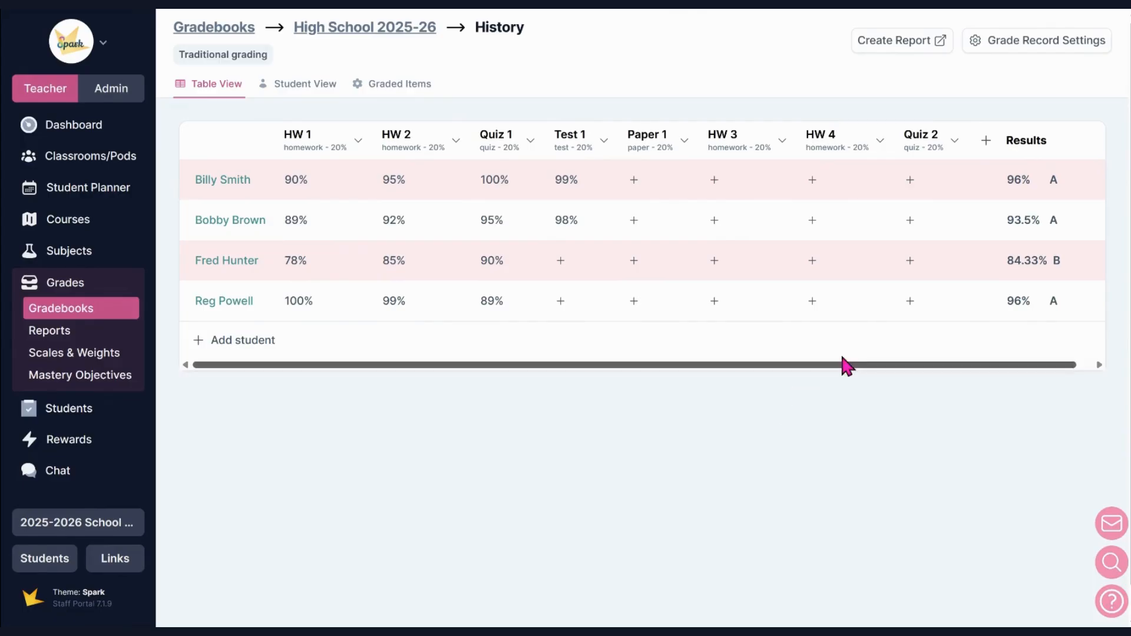
- Check the first student's result details in the History table, and bring up the final score in that student's individual view
{"action": "left_click", "coordinate": [1033, 179]}
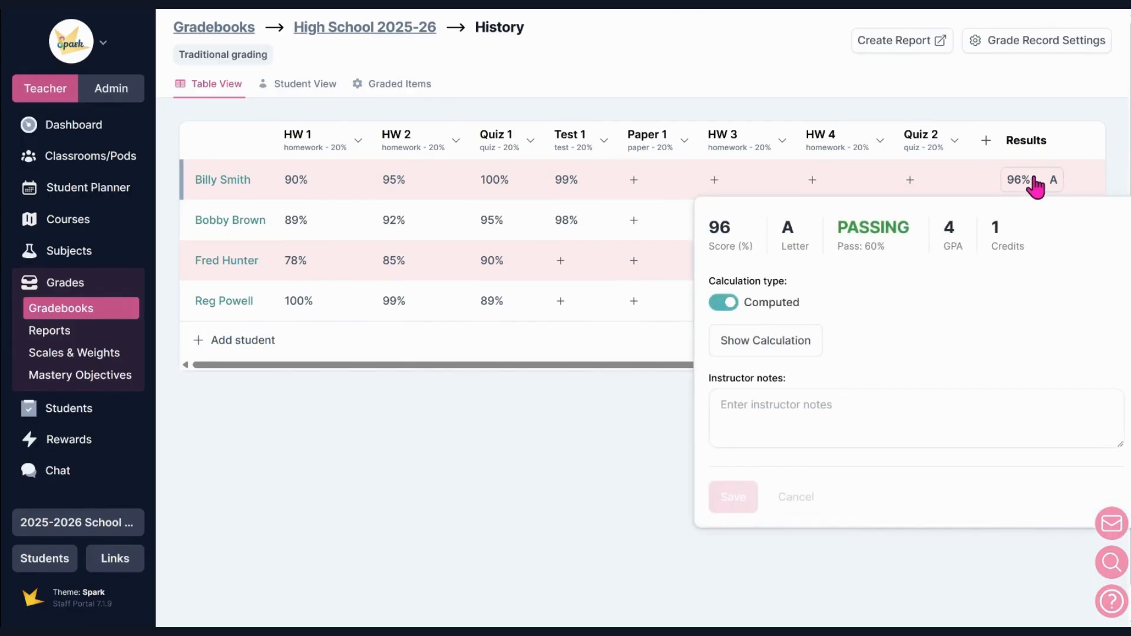
{"action": "left_click", "coordinate": [1031, 179]}
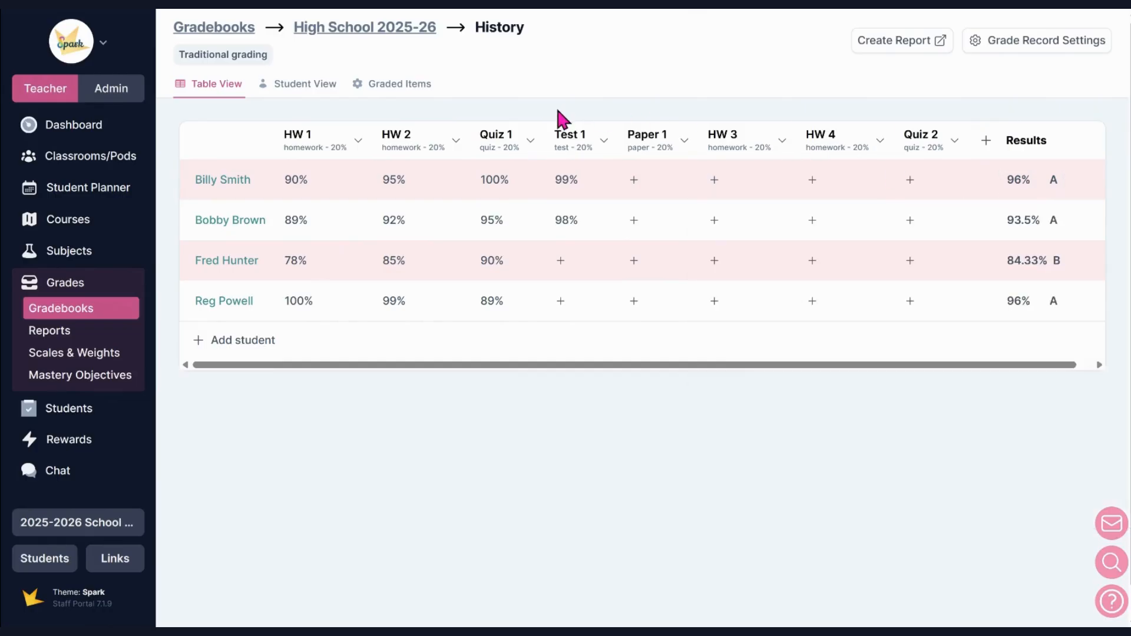
{"action": "left_click", "coordinate": [319, 94]}
{"action": "scroll", "coordinate": [407, 247], "scroll_direction": "down", "scroll_amount": 6}
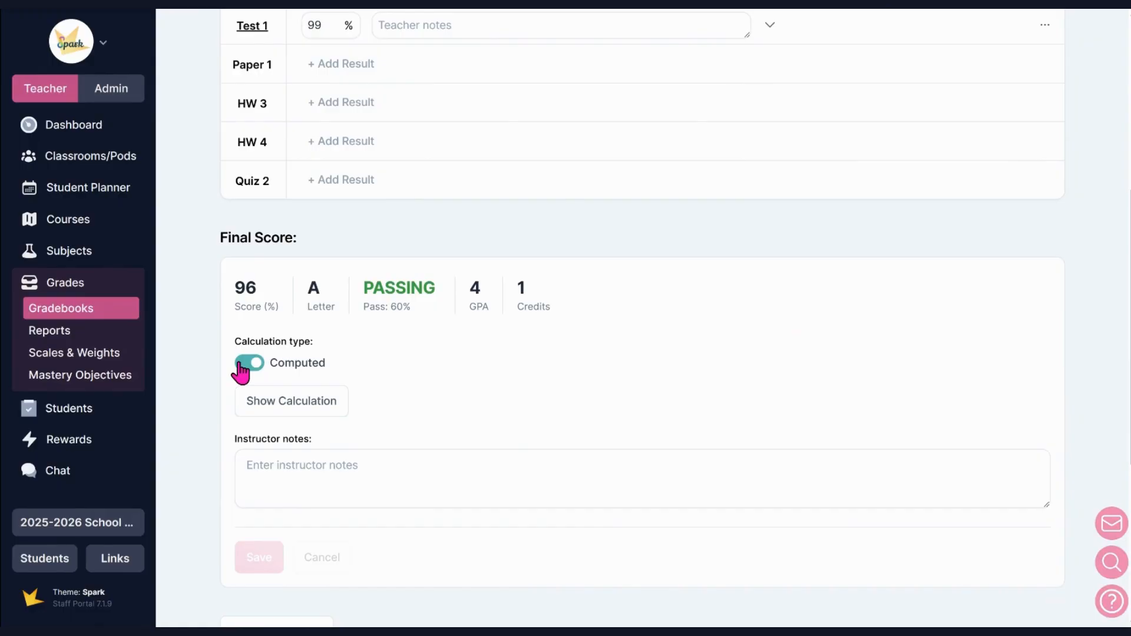
- Turn off the computed final score, save a manual score of 95 percent for the student, and return to the History table view
{"action": "left_click", "coordinate": [240, 364]}
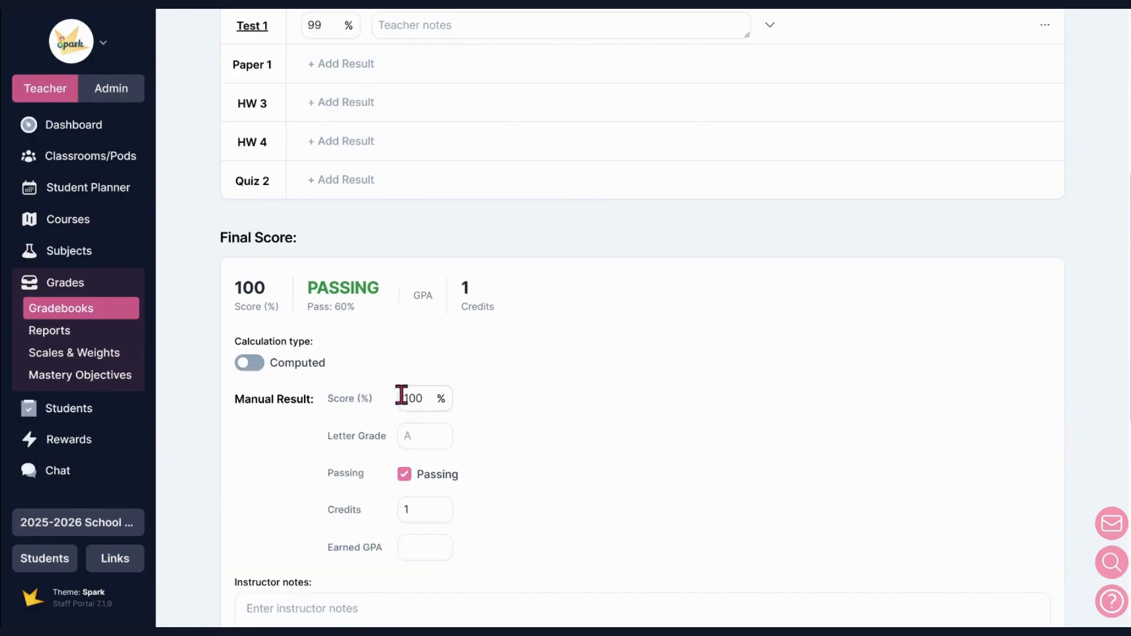
{"action": "left_click_drag", "start_coordinate": [424, 398], "coordinate": [396, 406]}
{"action": "type", "text": "95"}
{"action": "scroll", "coordinate": [415, 465], "scroll_direction": "down", "scroll_amount": 1}
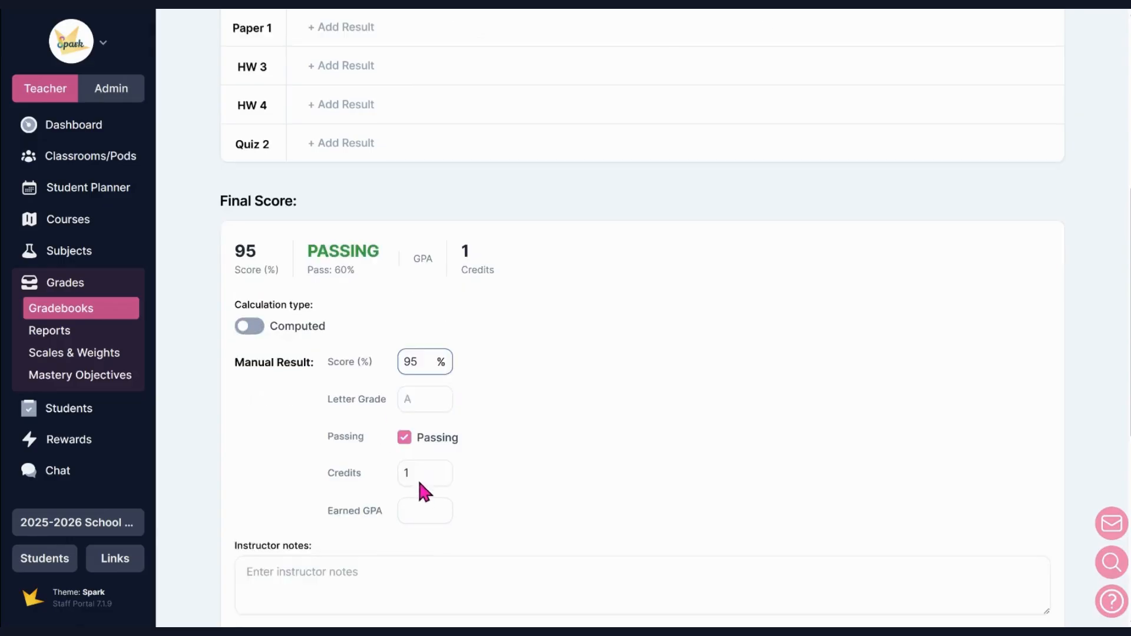
{"action": "scroll", "coordinate": [417, 477], "scroll_direction": "down", "scroll_amount": 2}
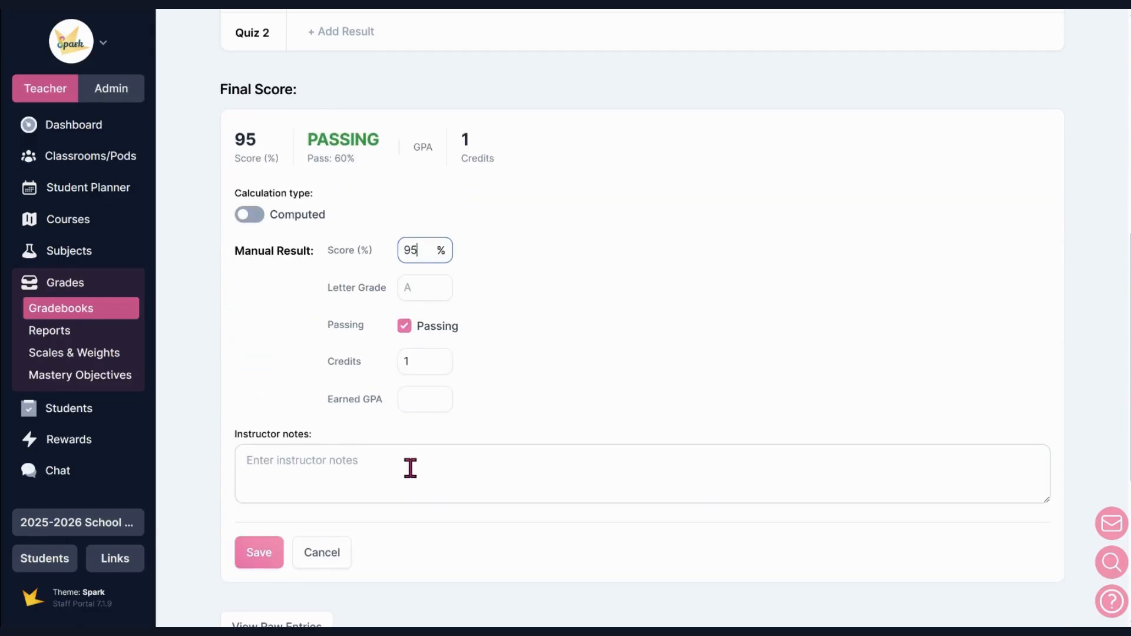
{"action": "left_click", "coordinate": [261, 565]}
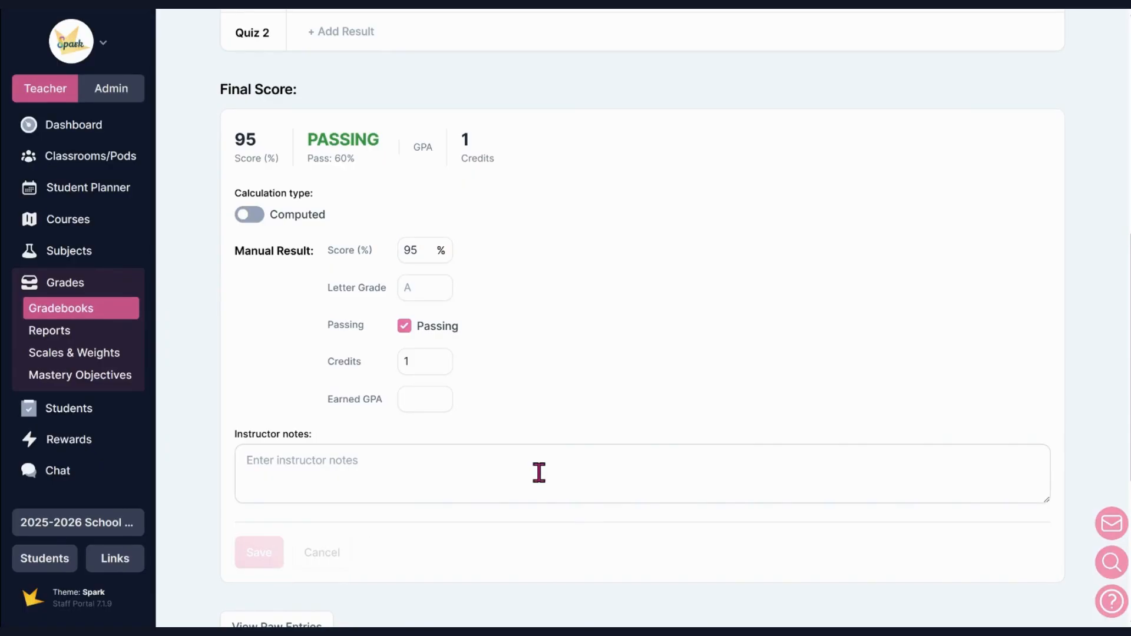
{"action": "scroll", "coordinate": [518, 465], "scroll_direction": "up", "scroll_amount": 9}
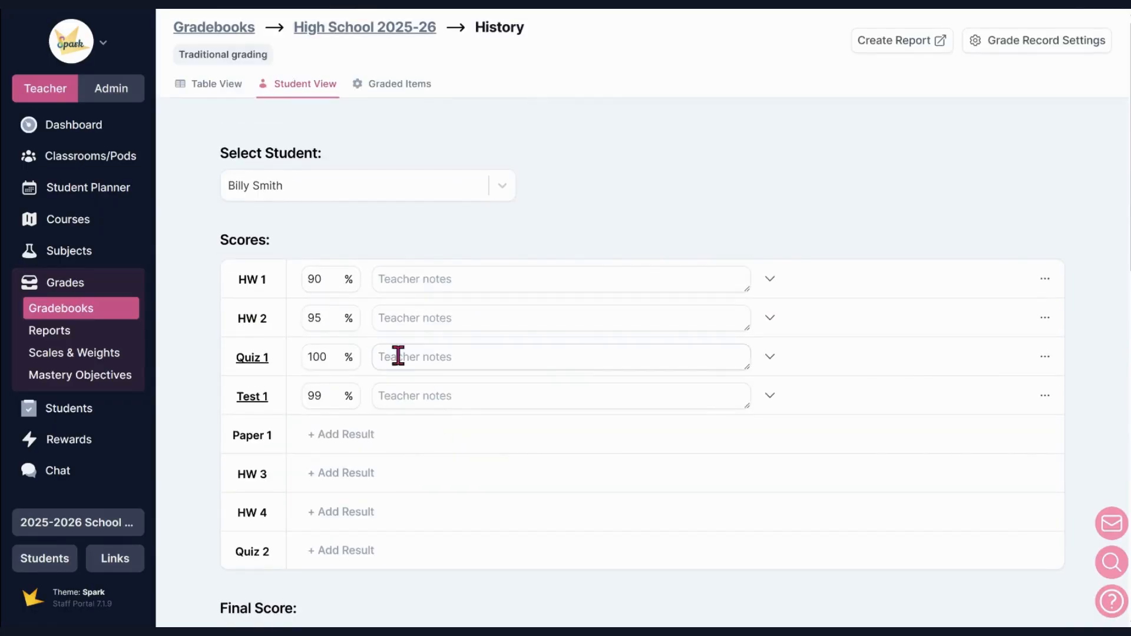
{"action": "left_click", "coordinate": [213, 87]}
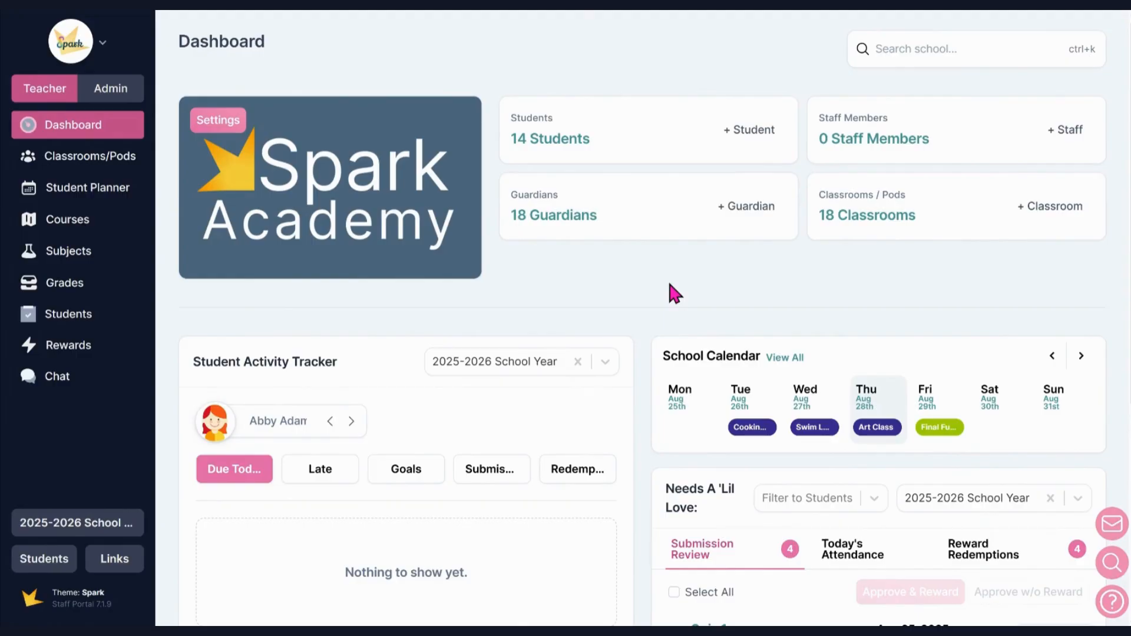
- Show the available help and support options from the dashboard
{"action": "left_click", "coordinate": [1111, 603]}
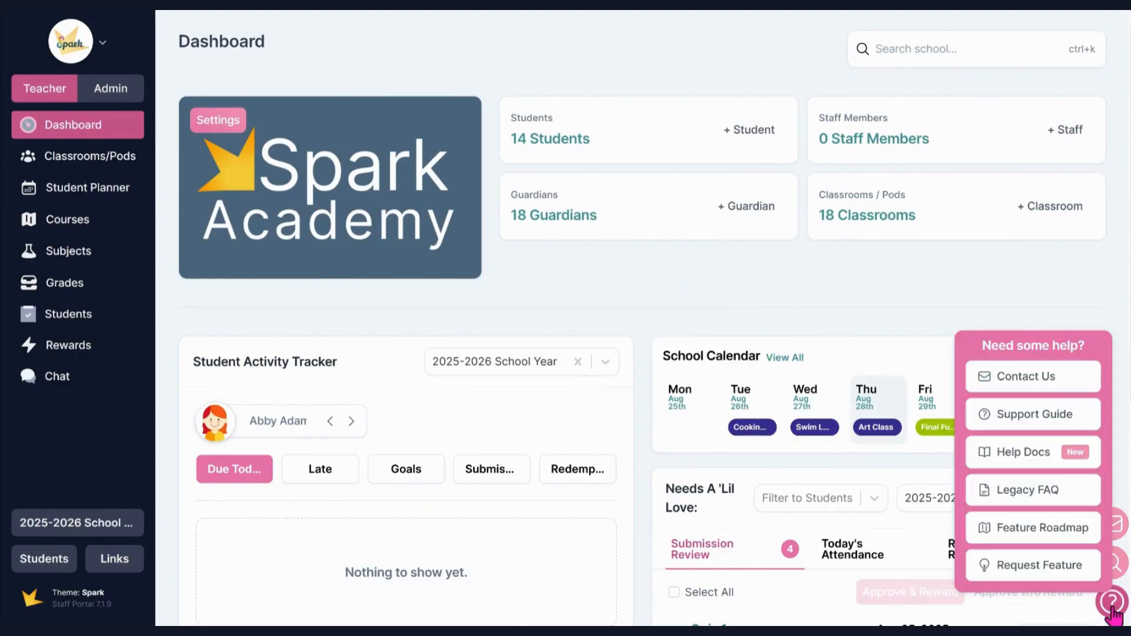